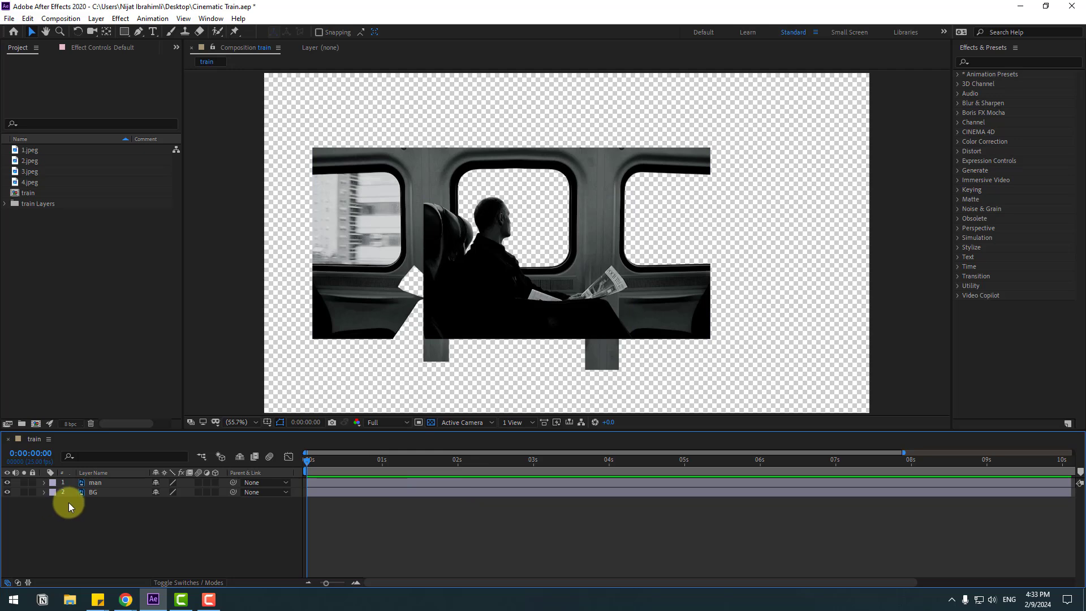
Solo the man layer and the BG layer in turn to inspect what each one contains.
click(90, 483)
click(25, 483)
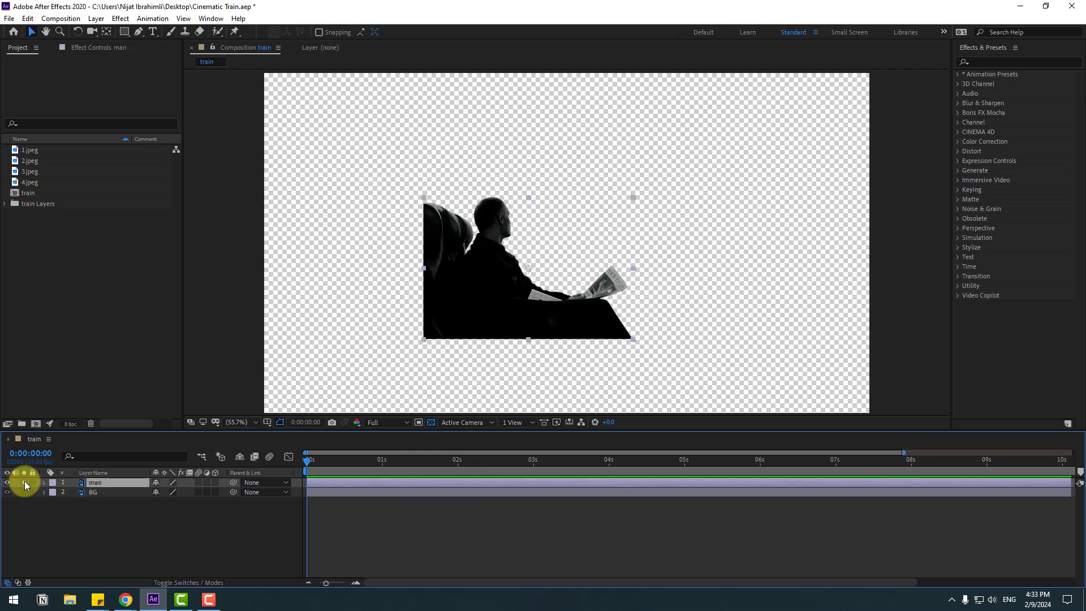
click(25, 482)
click(87, 493)
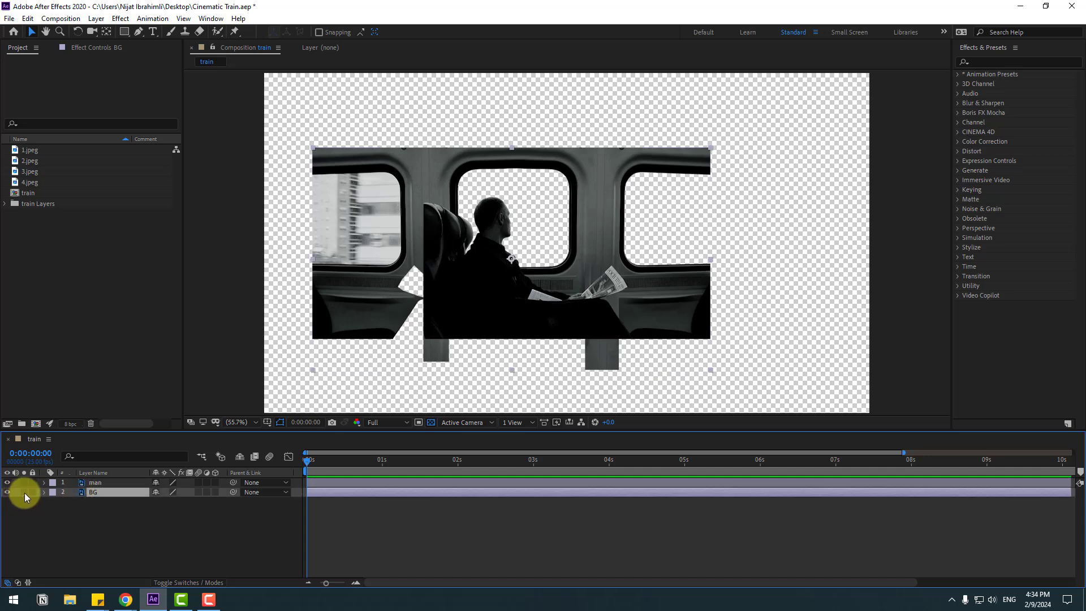
click(24, 492)
click(25, 494)
click(97, 521)
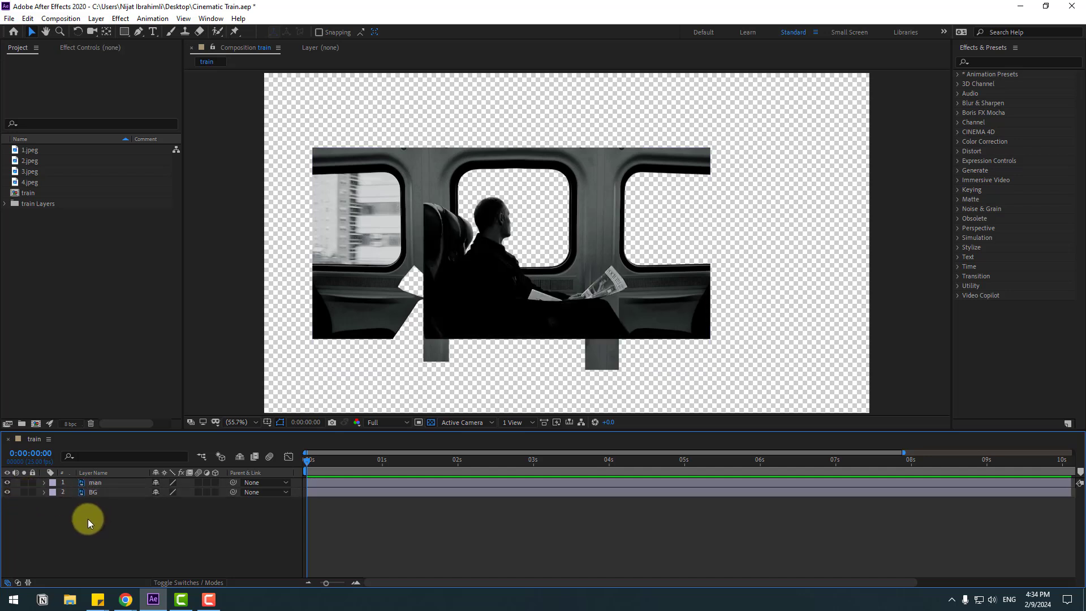
Turn both the man and BG layers into 3D layers.
drag(87, 518, 100, 481)
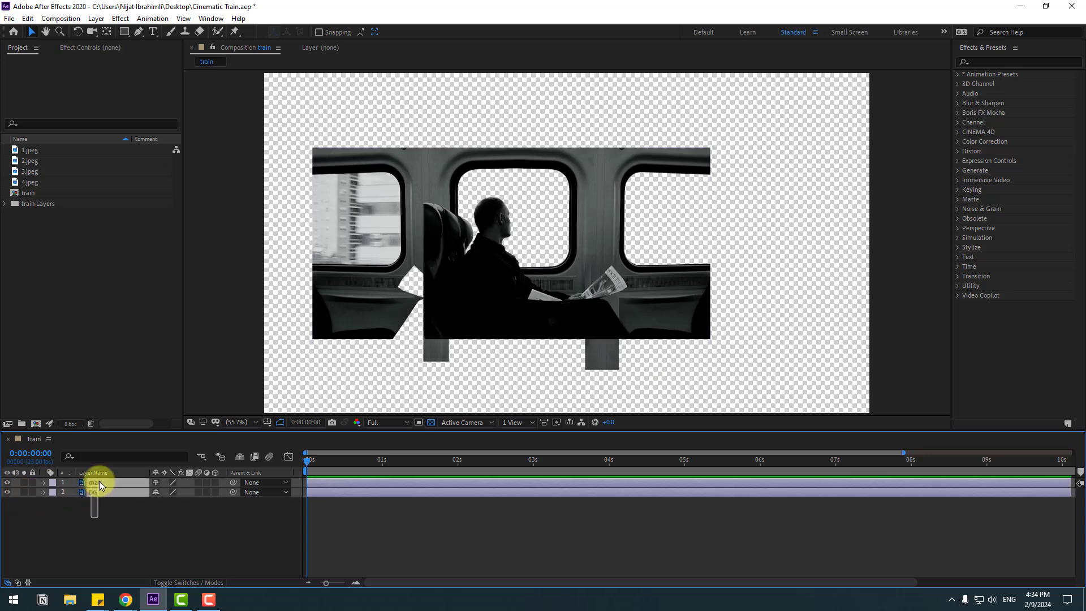
click(215, 485)
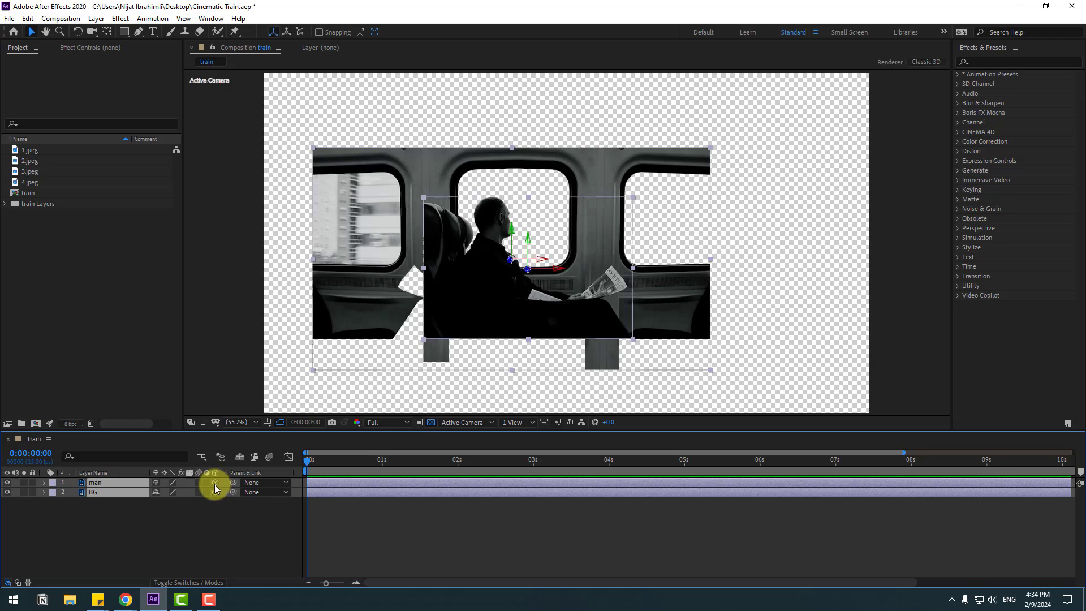
click(144, 527)
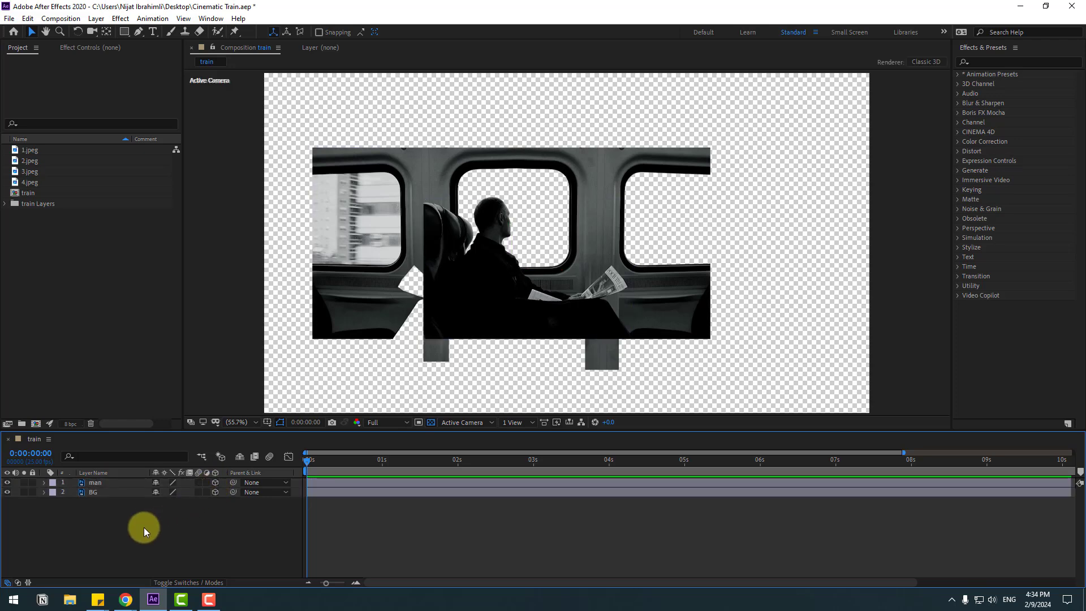
Add a two-node camera with the 50mm preset to the train composition.
right_click(139, 527)
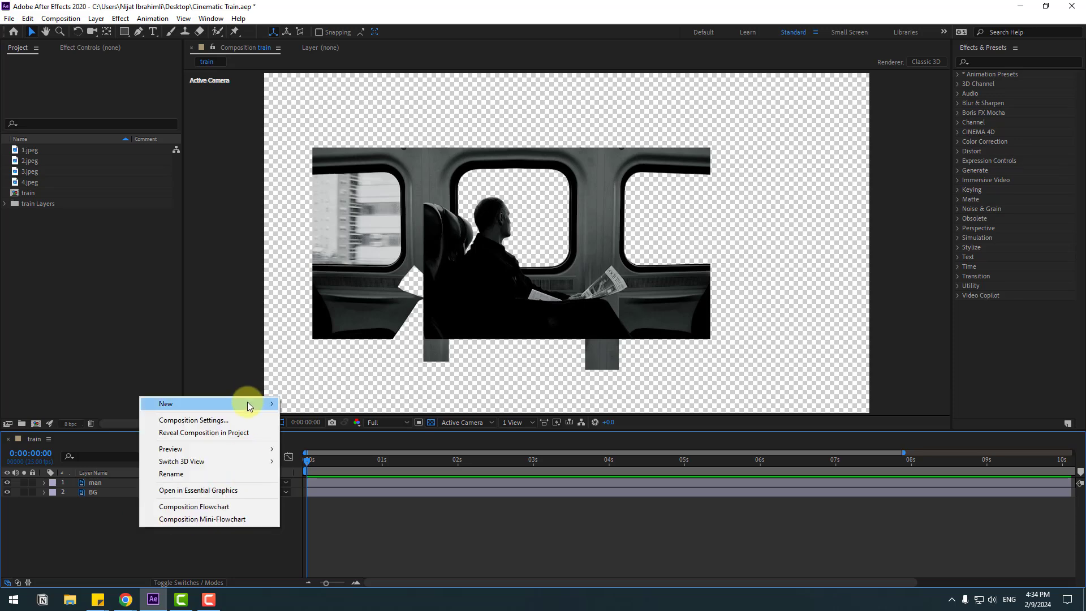
mouse_move(249, 403)
click(320, 455)
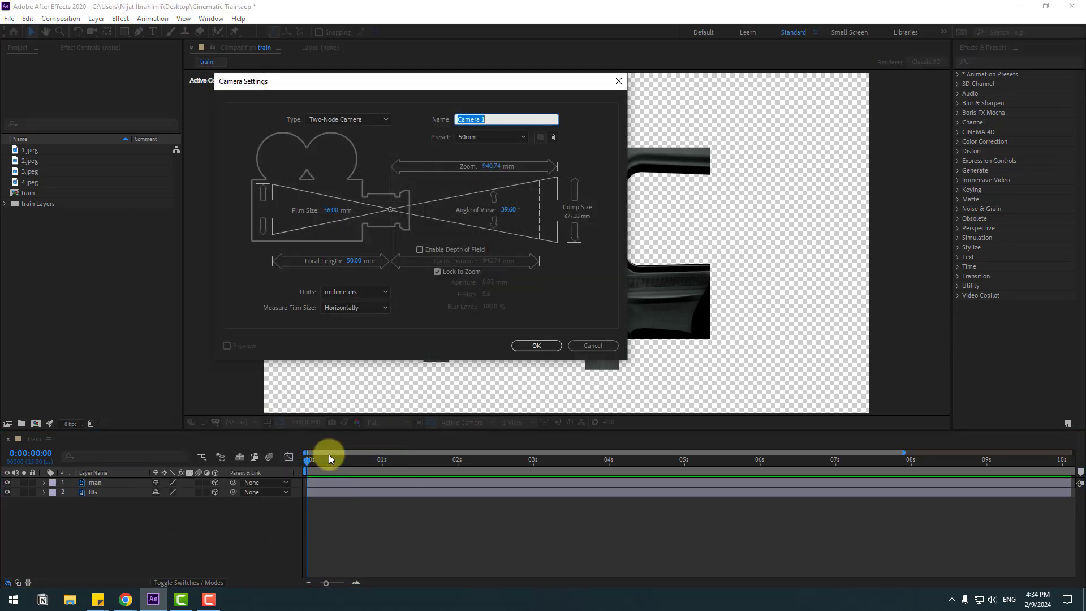
click(529, 344)
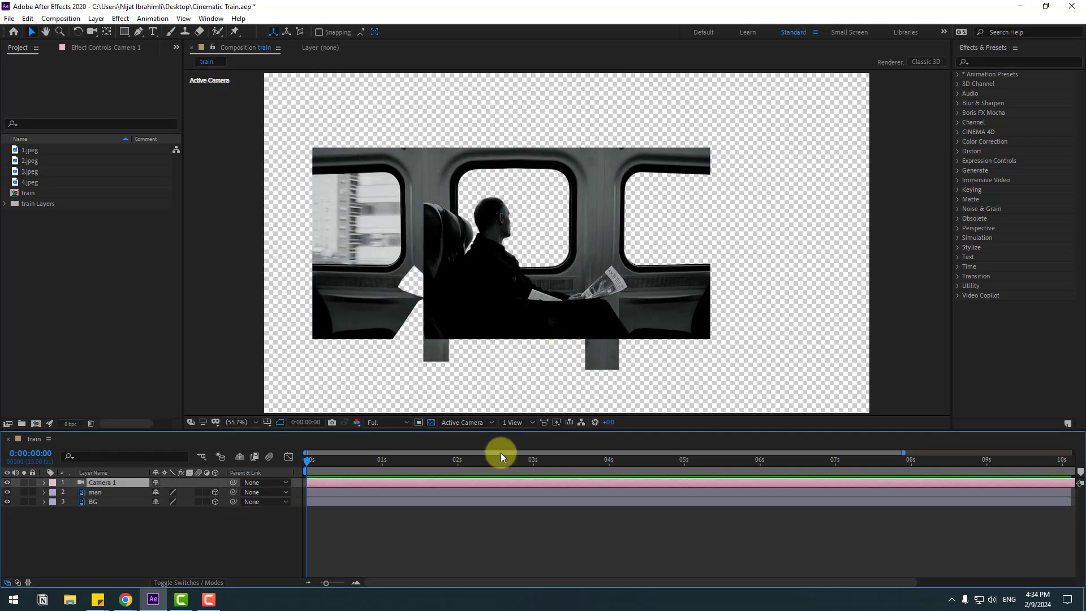
Switch the viewer to Custom View 1 and move the BG layer back to a Z position of 425.
click(461, 423)
click(462, 540)
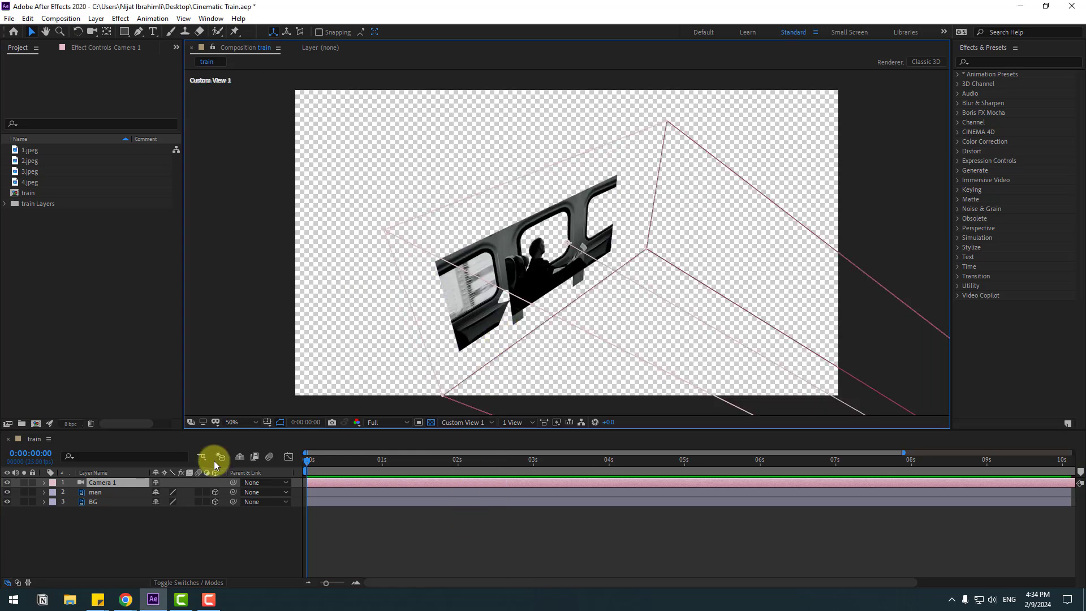
click(97, 503)
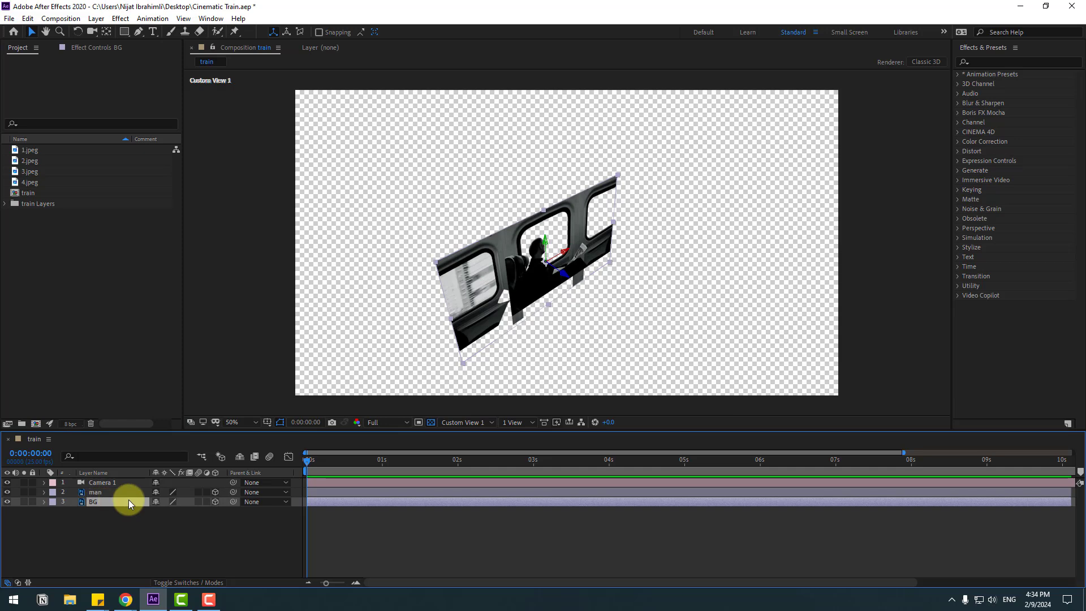
key(p)
drag(189, 514, 383, 461)
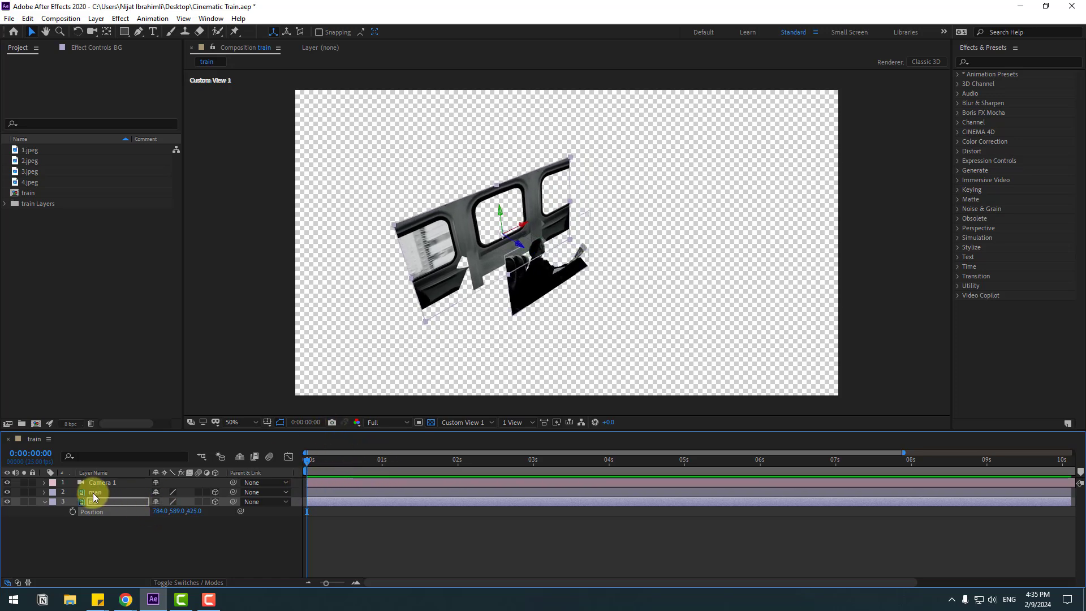
Move the man layer back slightly to a Z position of 72.
click(93, 493)
key(p)
drag(190, 502, 228, 493)
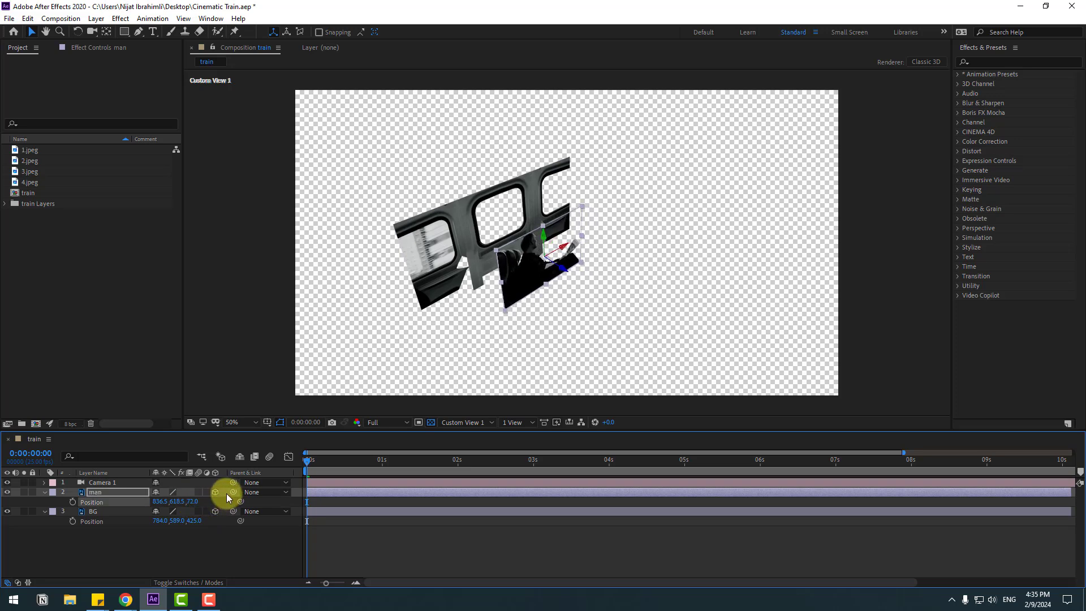
Push the BG layer further behind the man, to a Z position of 1006.
click(93, 512)
drag(196, 520, 473, 468)
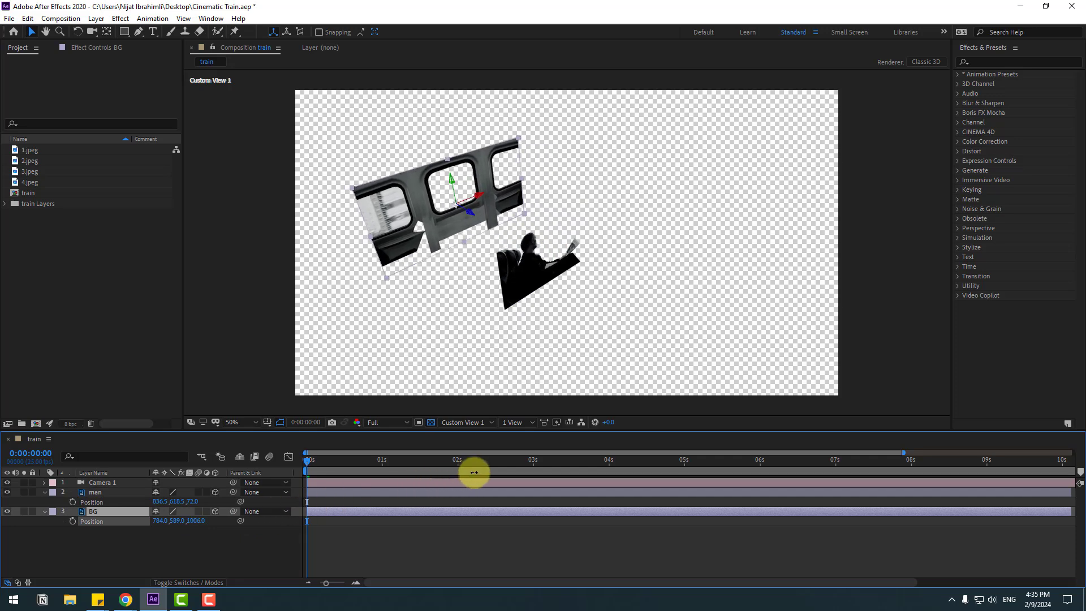
click(43, 494)
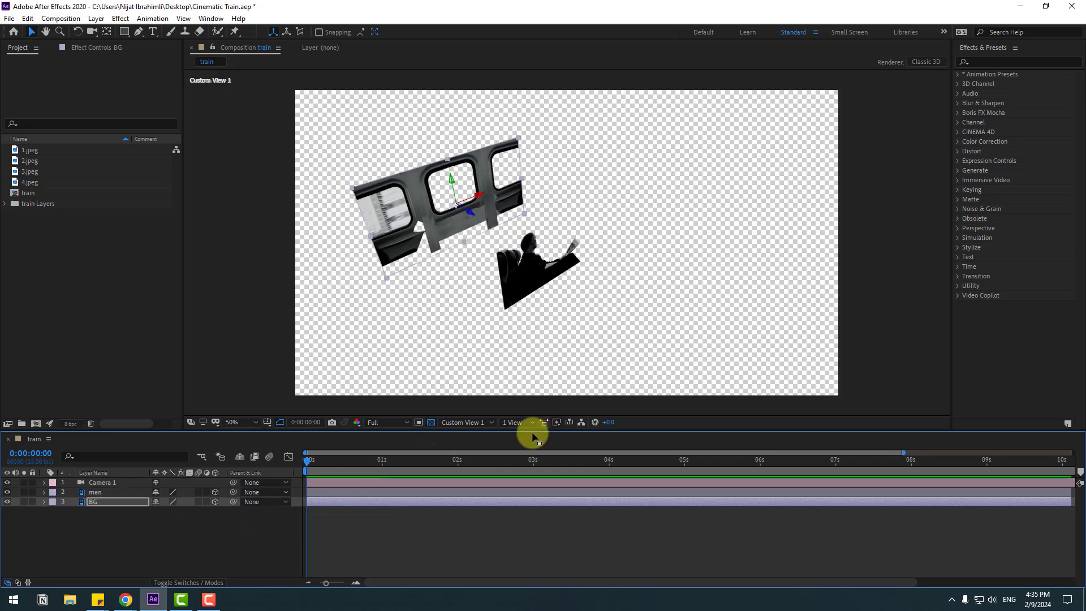
View the scene through Camera 1 and scale up the BG layer until it spans the frame's width.
click(471, 423)
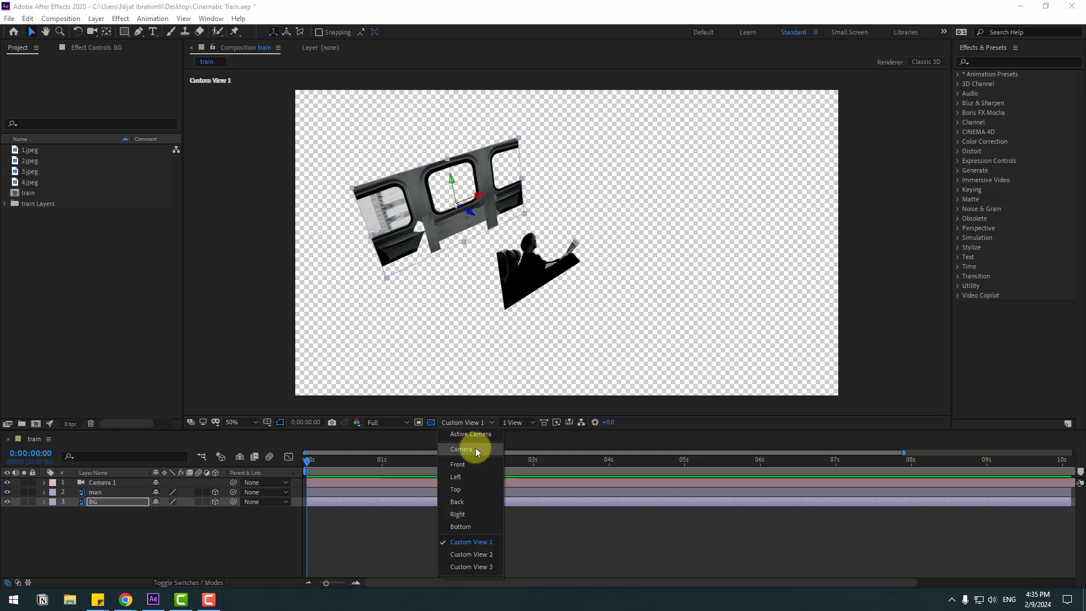
click(475, 449)
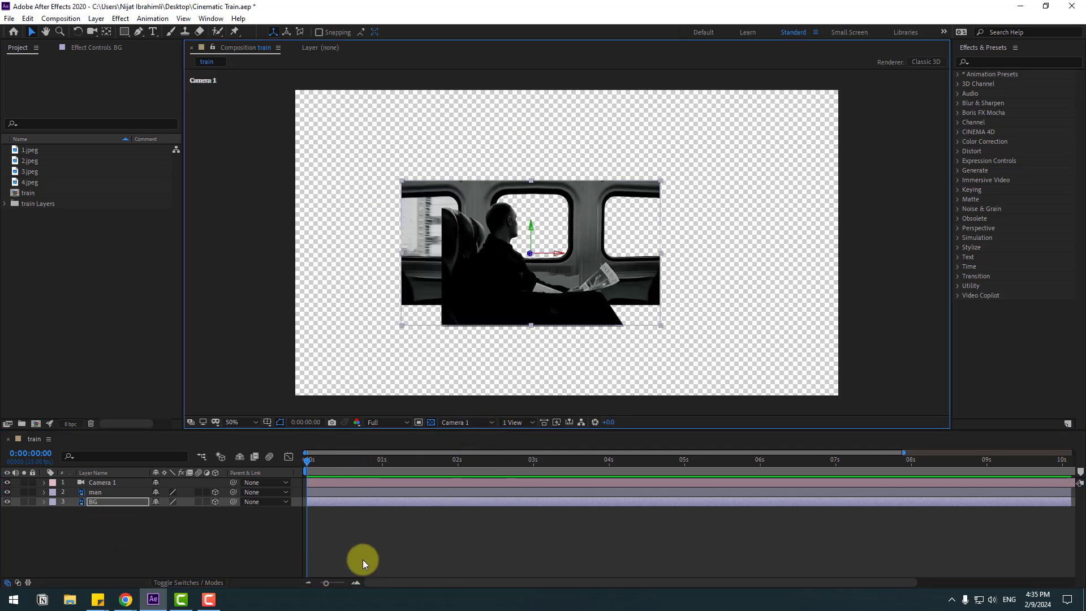
click(106, 503)
key(s)
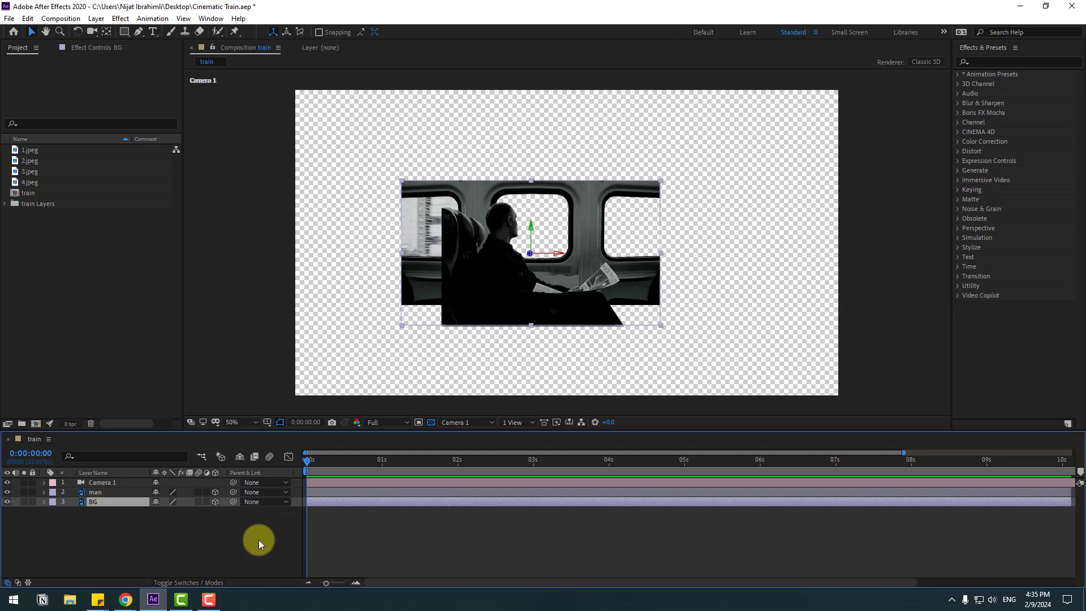
drag(173, 512, 245, 497)
click(83, 519)
click(44, 502)
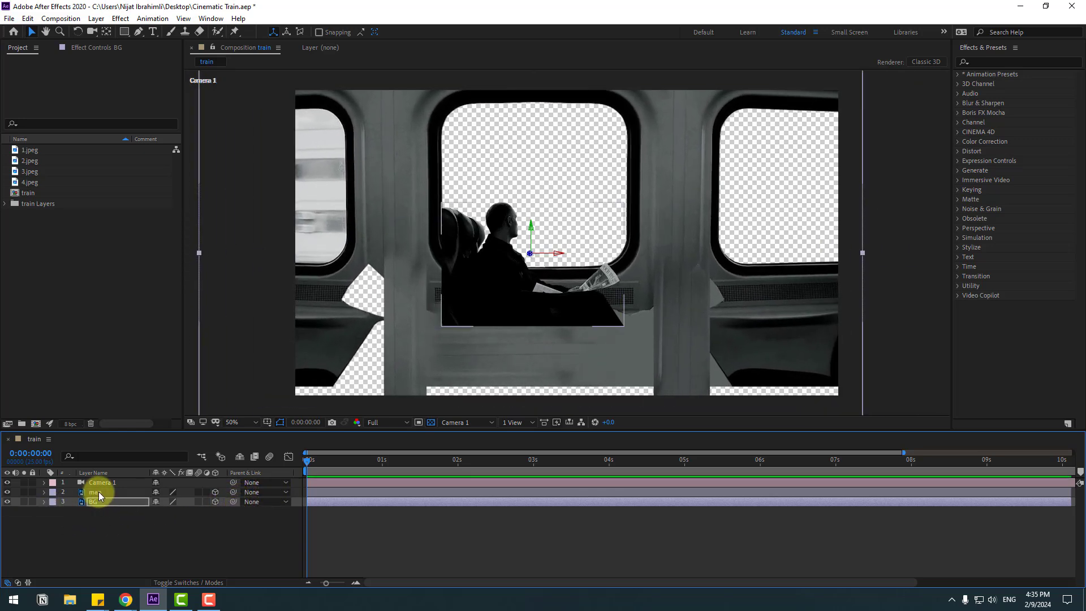
Scale the man layer to 231% and shift it left so the seats meet the frame's left edge.
click(97, 492)
key(s)
drag(171, 505, 229, 485)
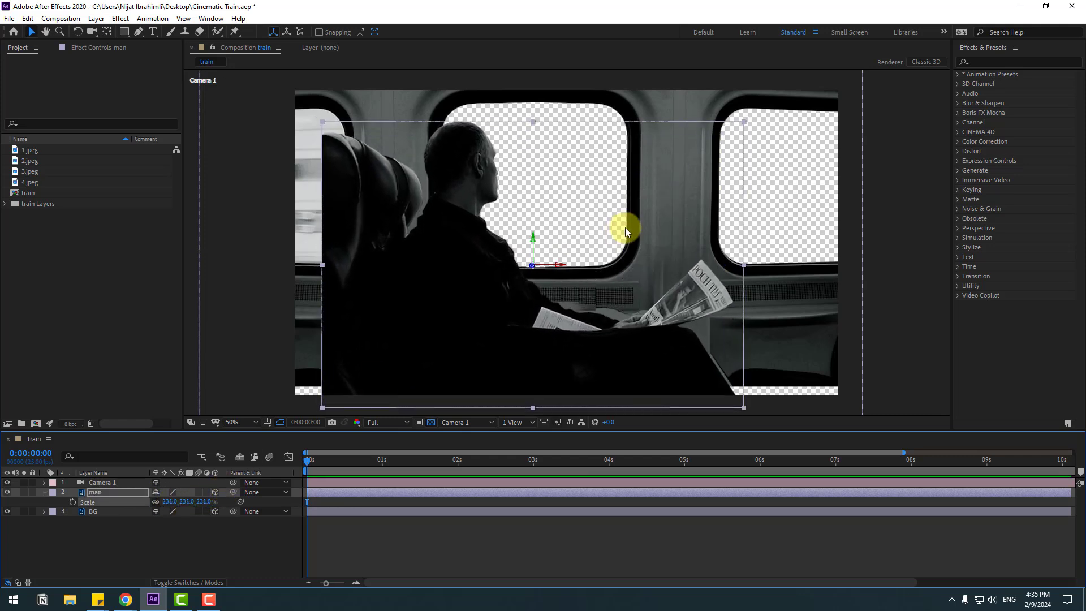
drag(555, 266, 522, 269)
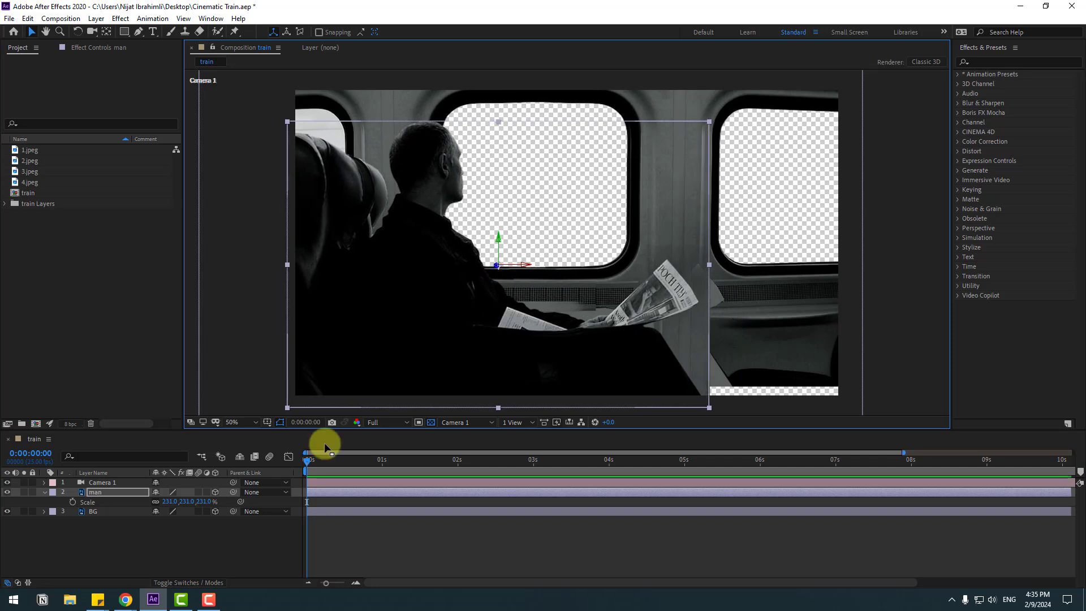
Move the BG layer down slightly to cover the empty strip along the frame's bottom edge.
click(112, 512)
drag(526, 228, 530, 247)
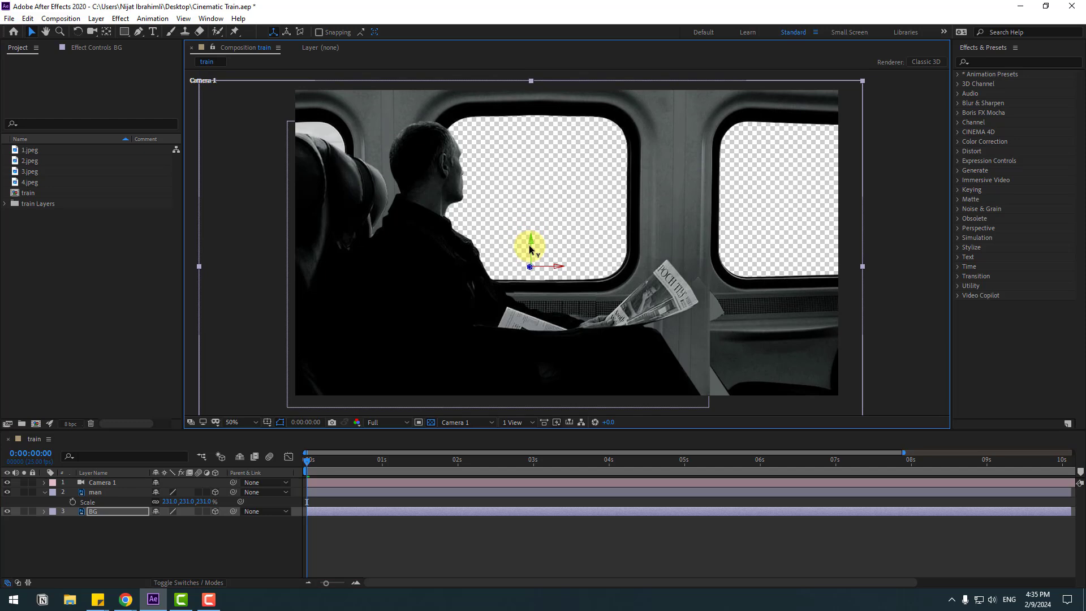
key(F2)
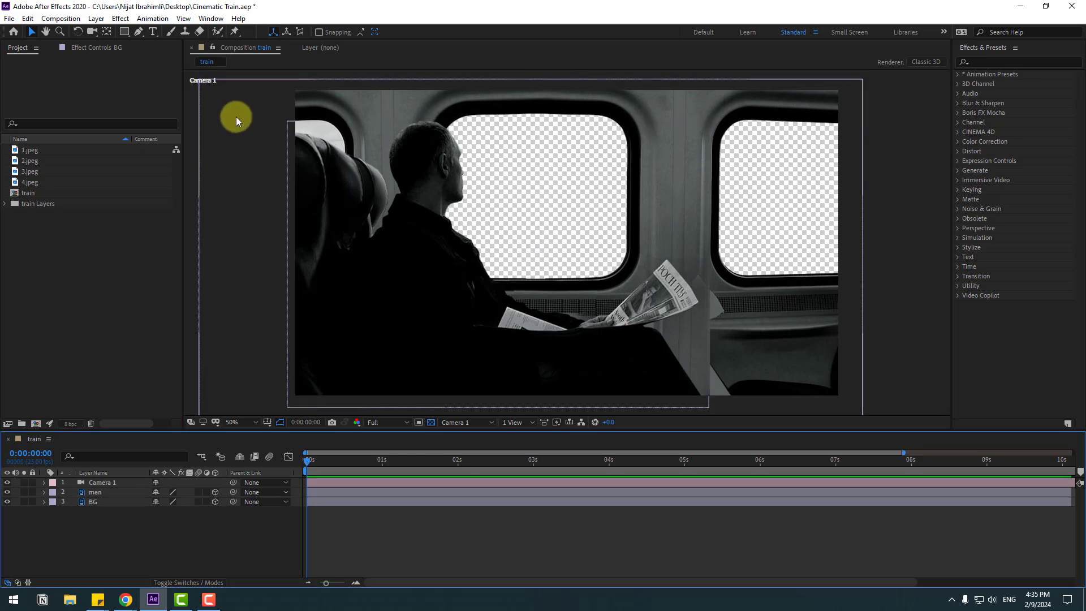
Try moving the camera with the Unified Camera Tool, undo the move and return to the Selection tool.
drag(93, 35, 123, 35)
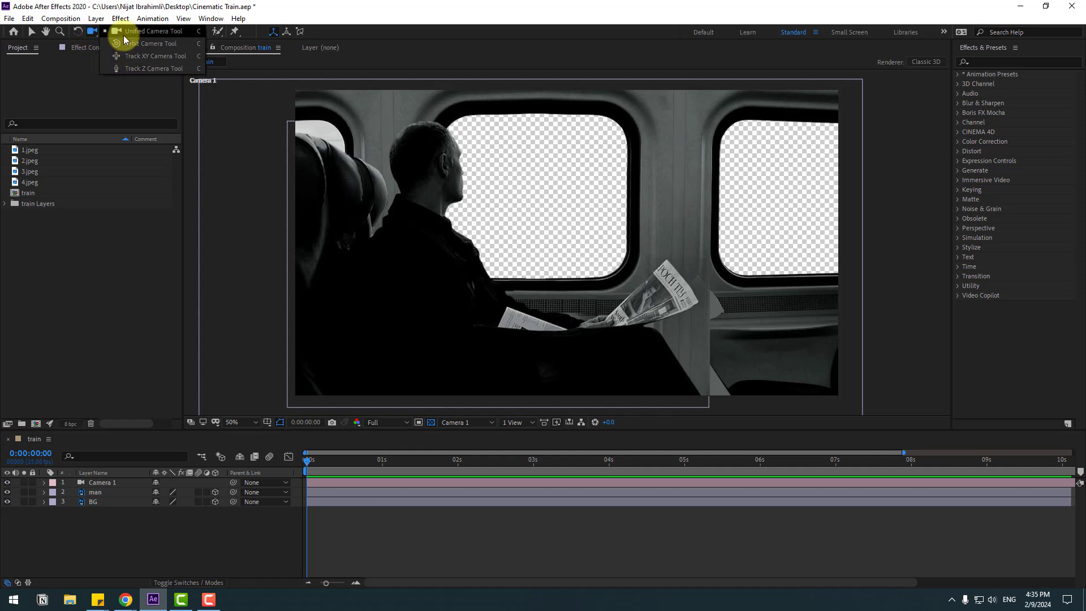
drag(197, 37, 198, 35)
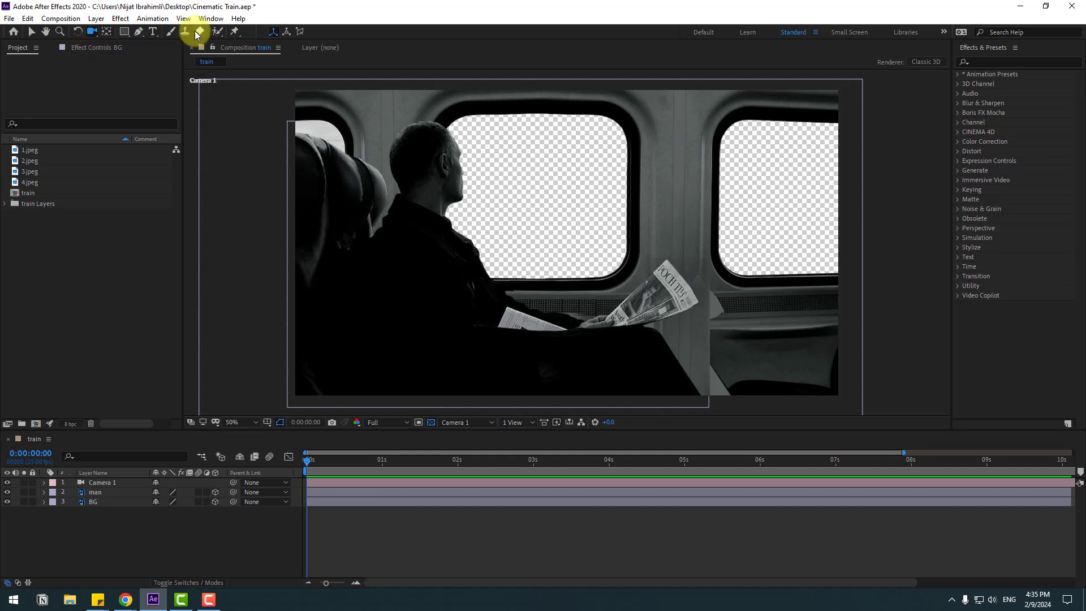
click(542, 225)
mouse_move(542, 224)
mouse_down()
mouse_move(531, 228)
mouse_move(552, 231)
mouse_move(502, 226)
mouse_move(537, 245)
mouse_move(521, 230)
mouse_up()
key(ctrl+z)
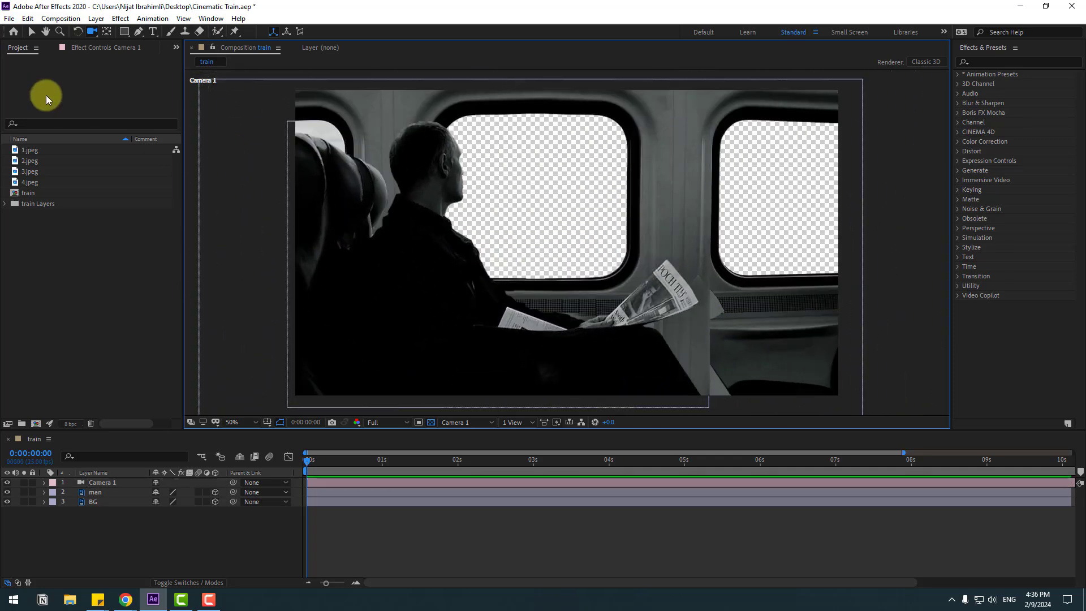
click(32, 32)
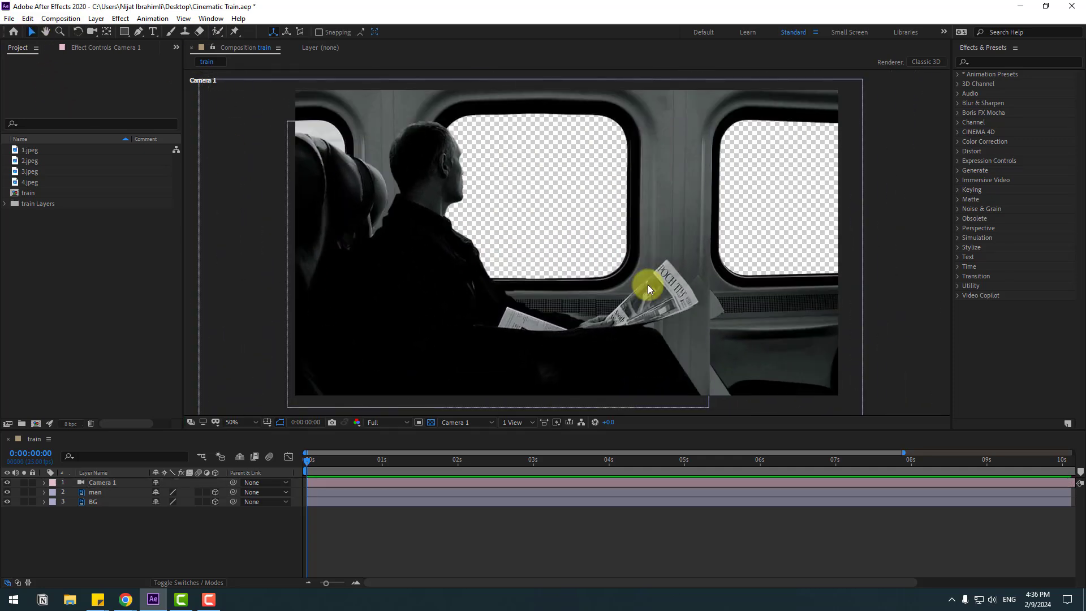
Create an orbit null for Camera 1 and centre the null's anchor point.
click(114, 486)
right_click(114, 488)
mouse_move(184, 410)
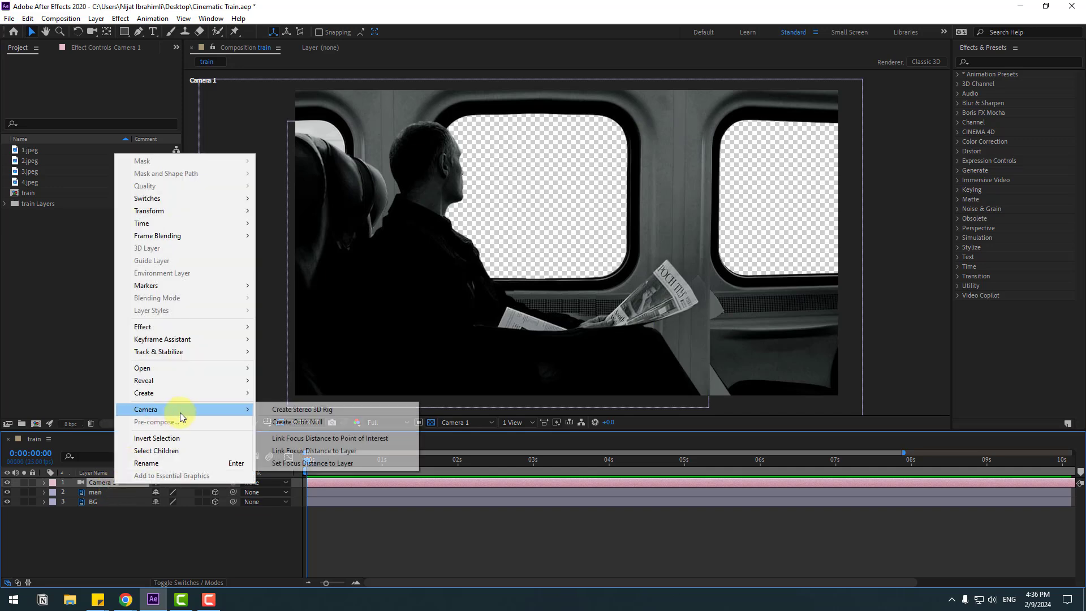
click(317, 423)
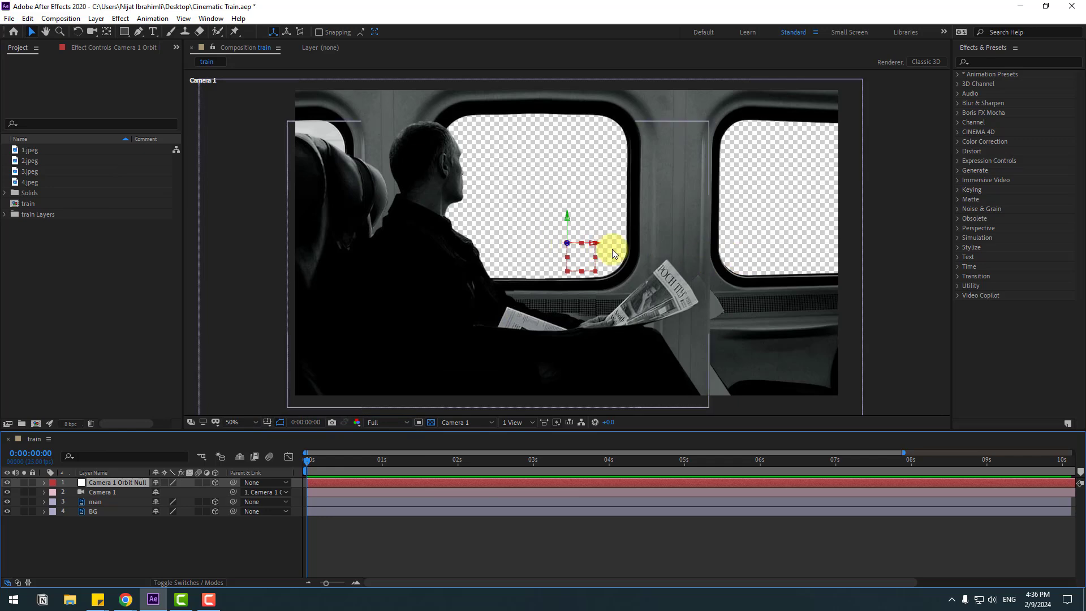
click(105, 35)
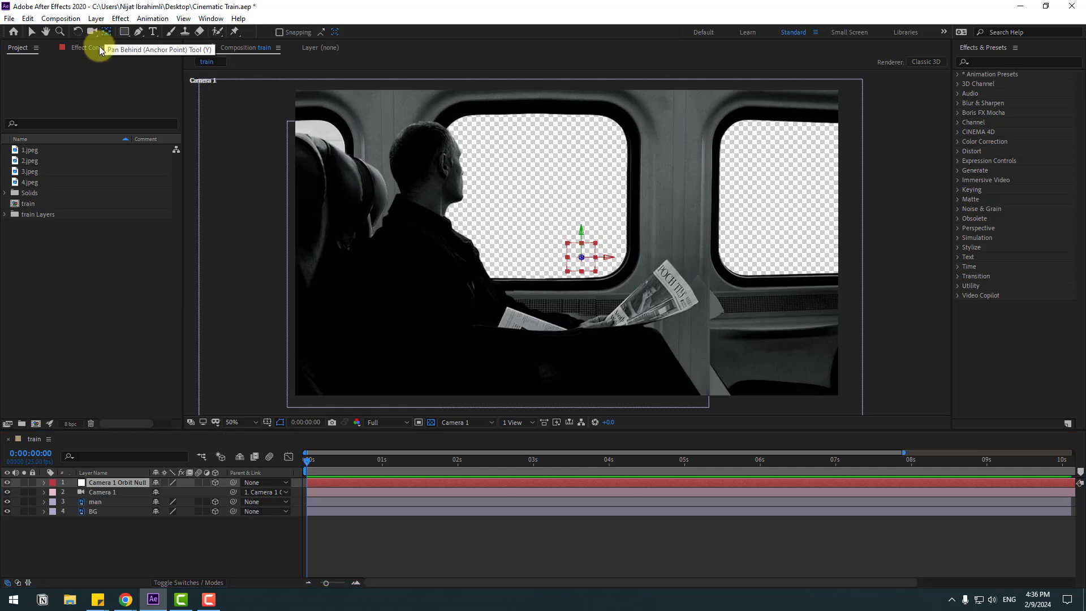
click(33, 33)
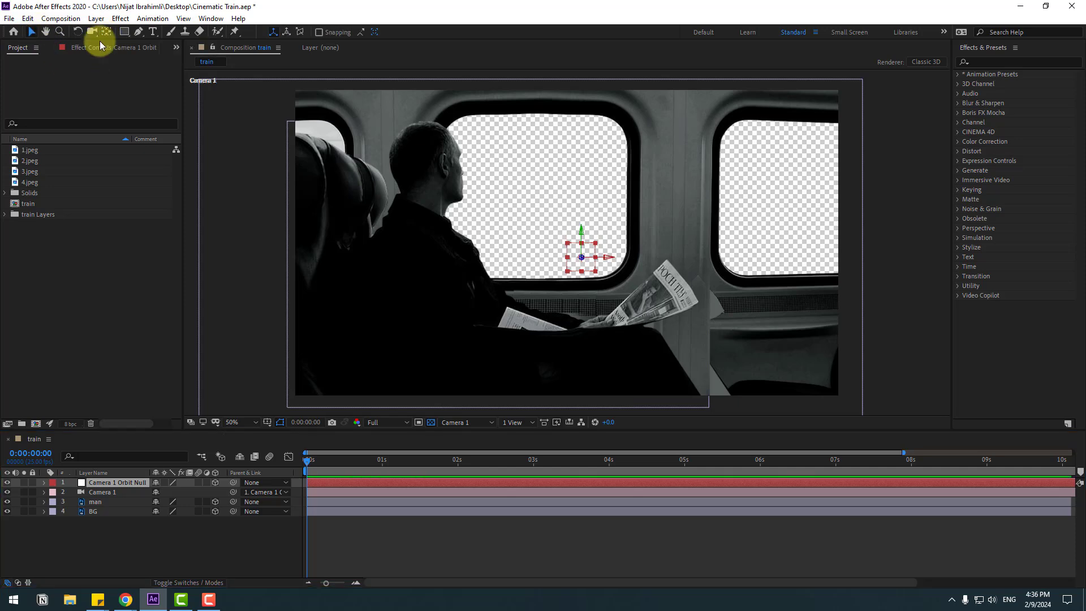
Try out the rotation of the Camera 1 orbit null and display its Position property.
click(134, 485)
key(r)
drag(164, 511, 43, 487)
key(p)
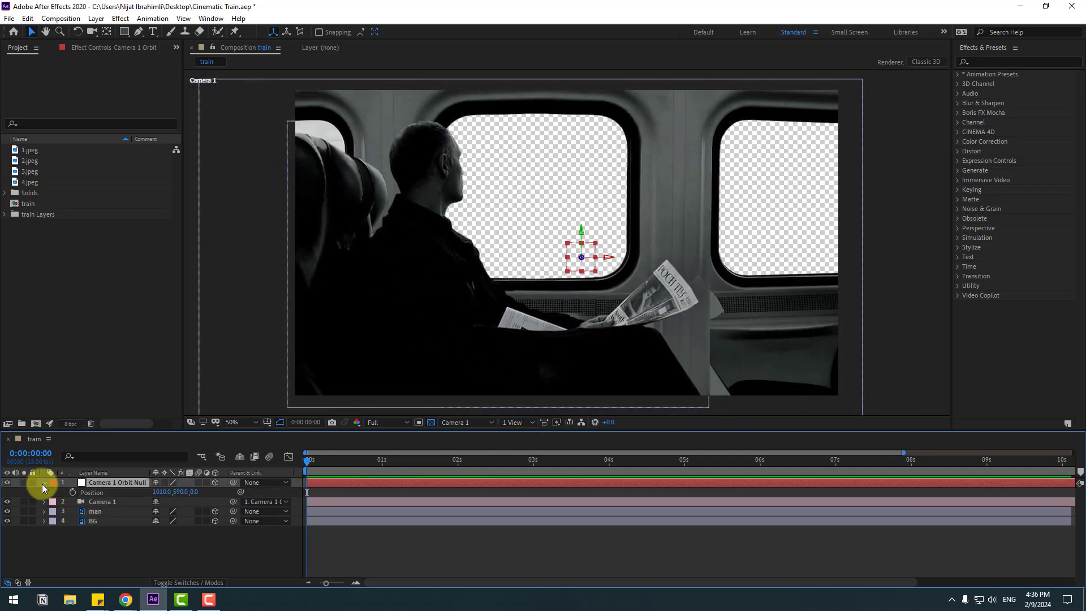
click(43, 484)
Create a single composition from the 1.jpeg, 2.jpeg, 3.jpeg and 4.jpeg images, using the dimensions of 1.jpeg.
click(38, 151)
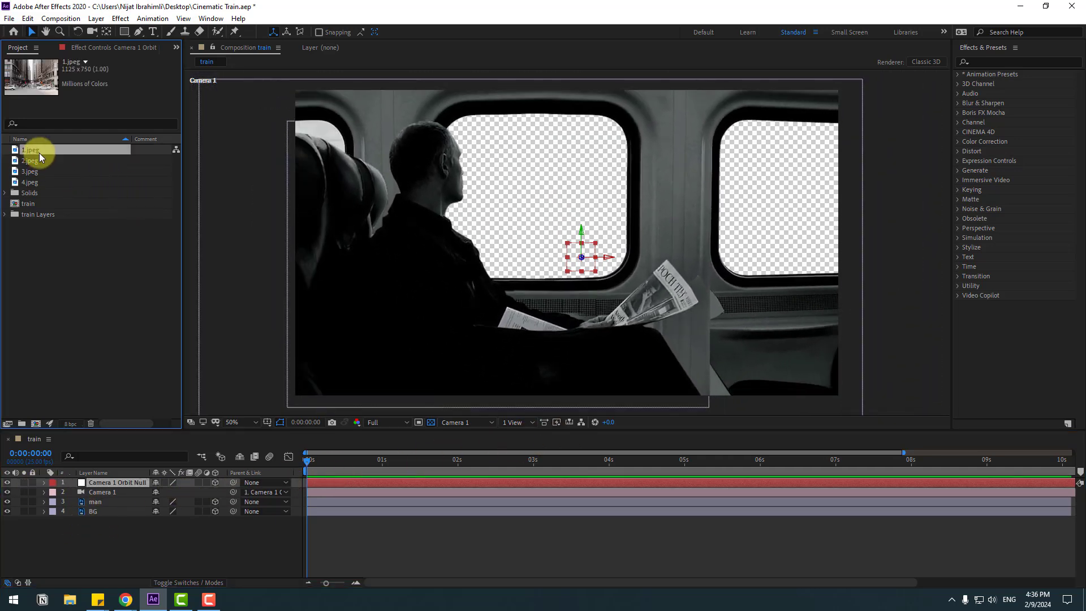
ctrl+click(35, 162)
ctrl+click(33, 171)
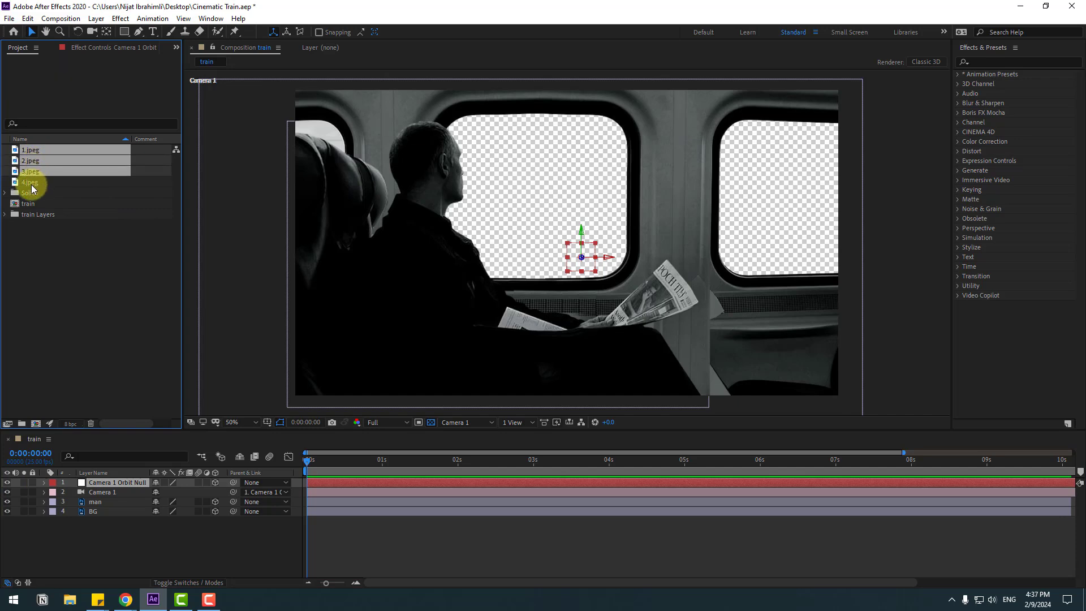
ctrl+click(29, 183)
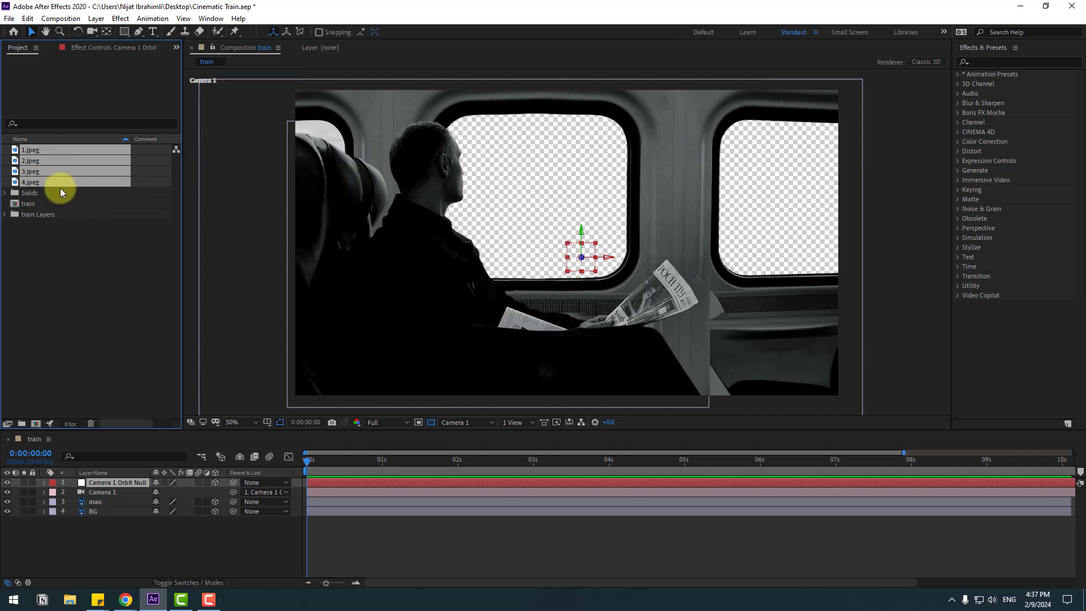
drag(34, 171, 36, 424)
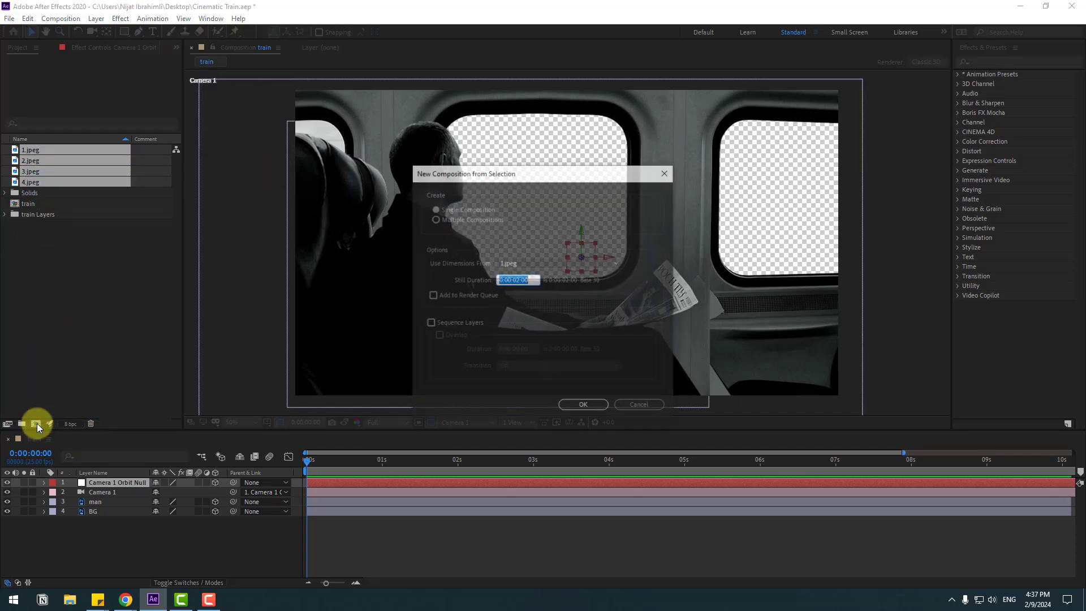
click(589, 410)
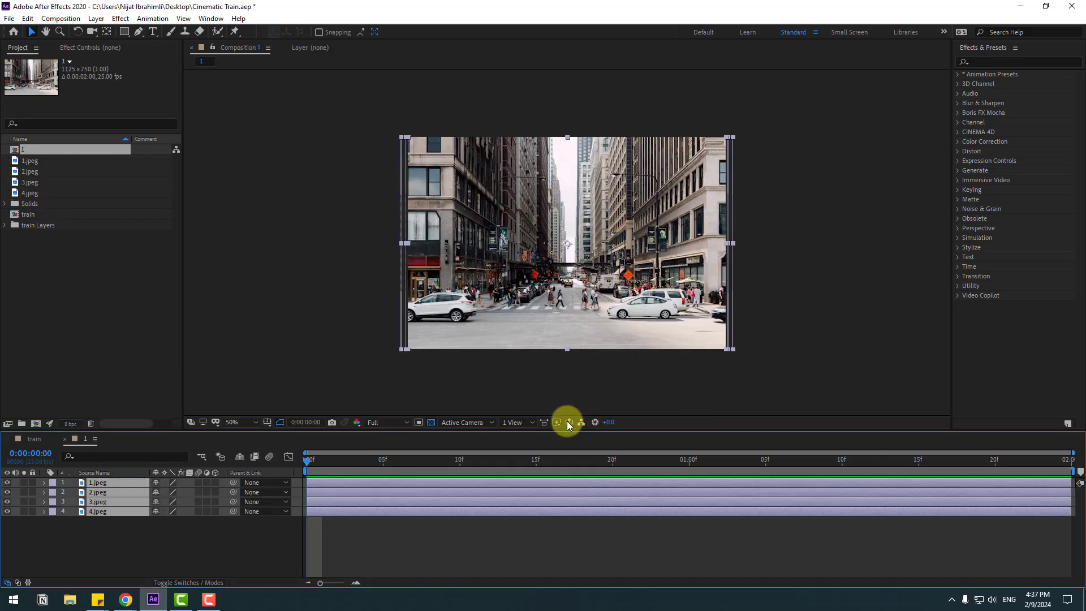
Set the image composition's duration to 5 seconds.
right_click(126, 545)
click(207, 436)
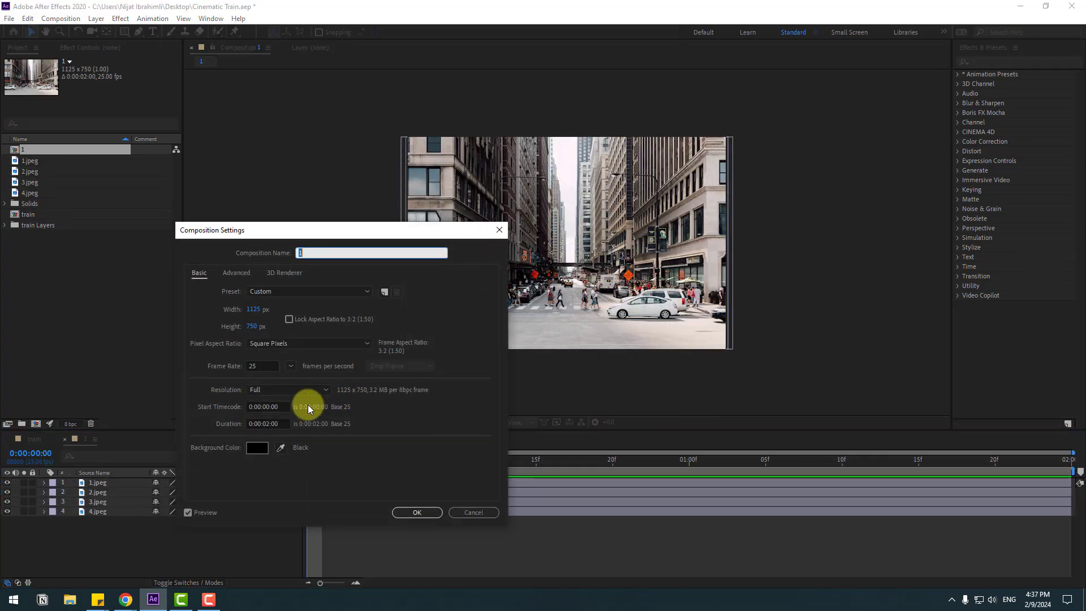
click(269, 424)
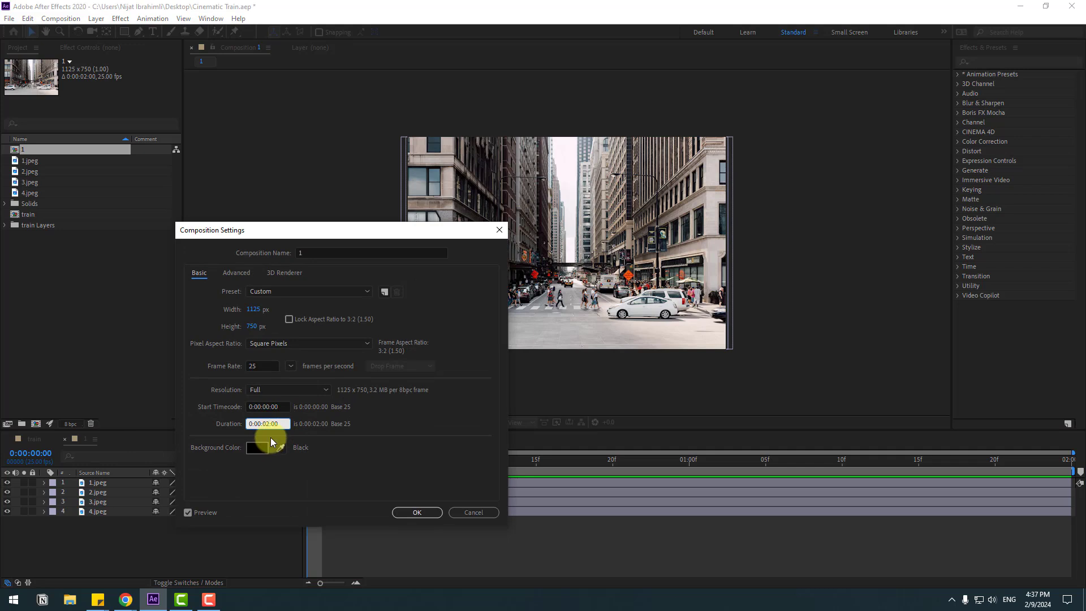
key(BackSpace)
text(05)
click(416, 512)
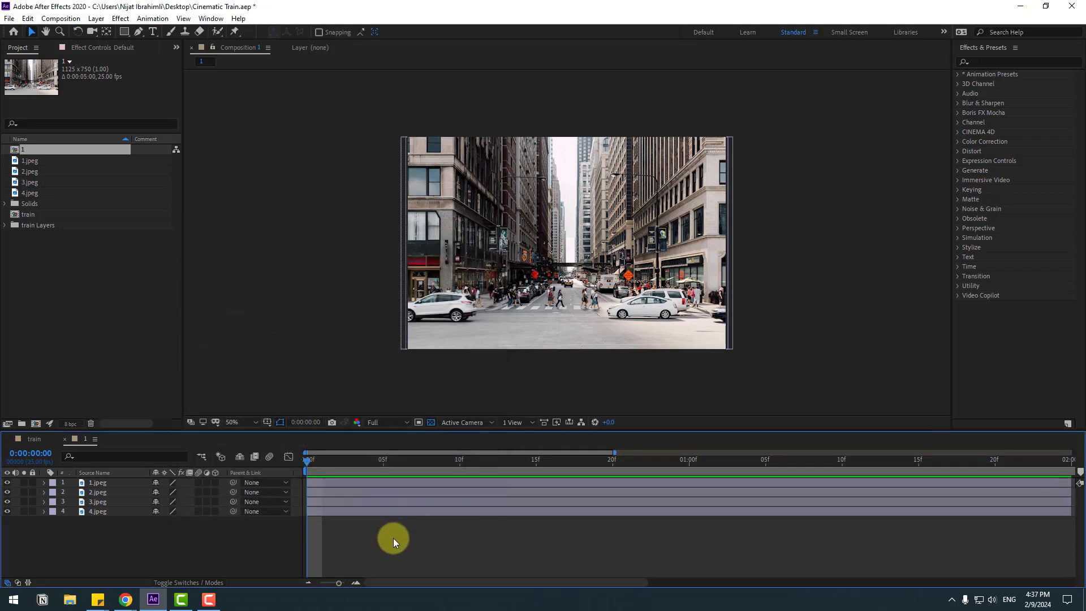
Shift the 2.jpeg layer to start at 2 seconds and the 3.jpeg layer to start at 4 seconds.
click(98, 492)
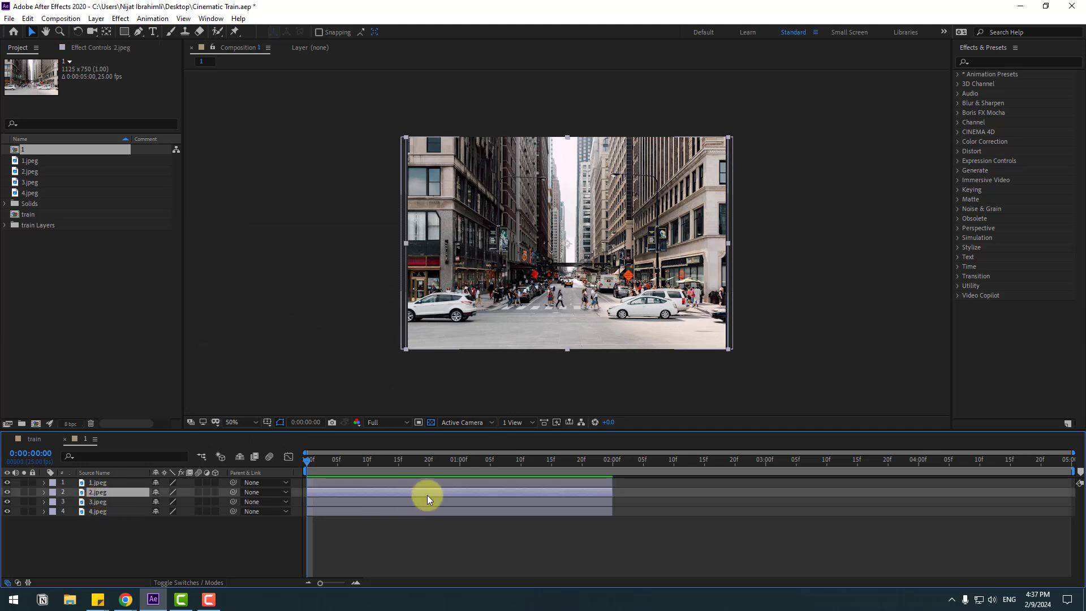
drag(347, 490, 646, 495)
drag(594, 468, 656, 467)
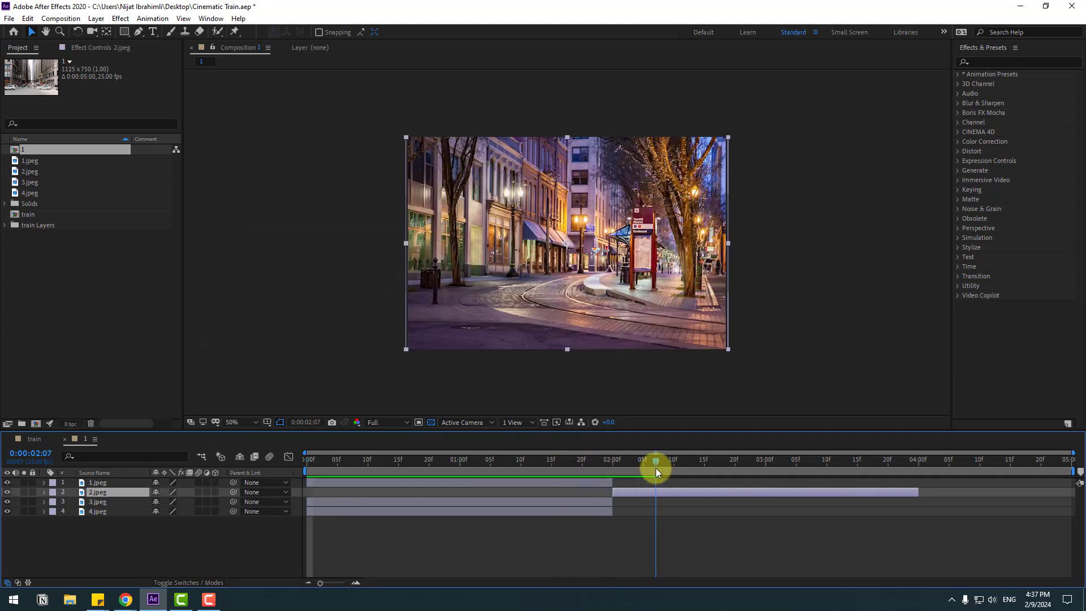
click(104, 502)
drag(555, 503, 946, 501)
click(881, 536)
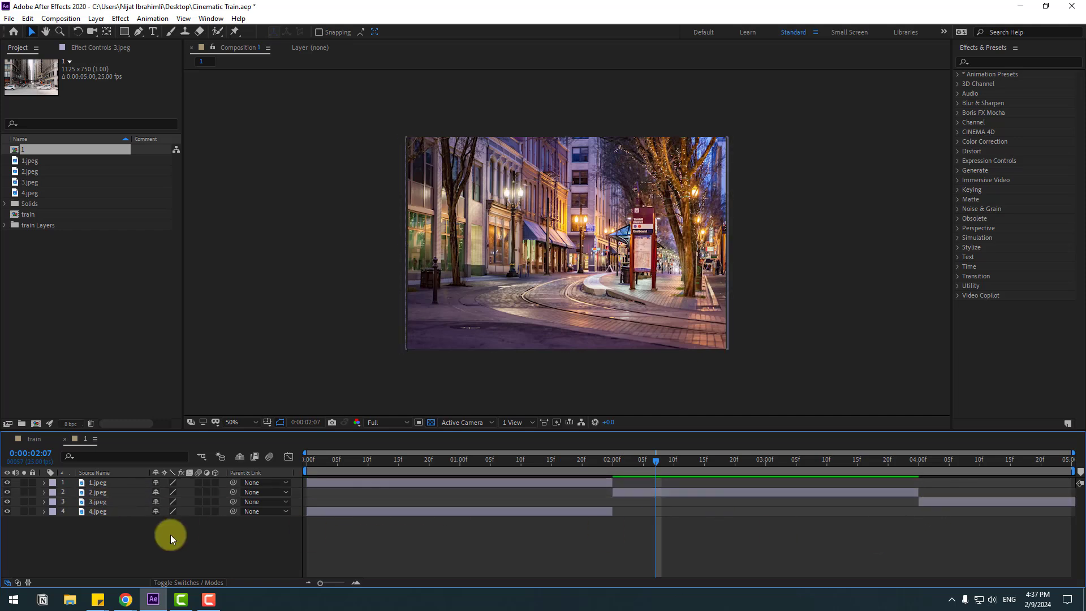
Set the image composition's duration to 10 seconds.
right_click(97, 531)
click(188, 433)
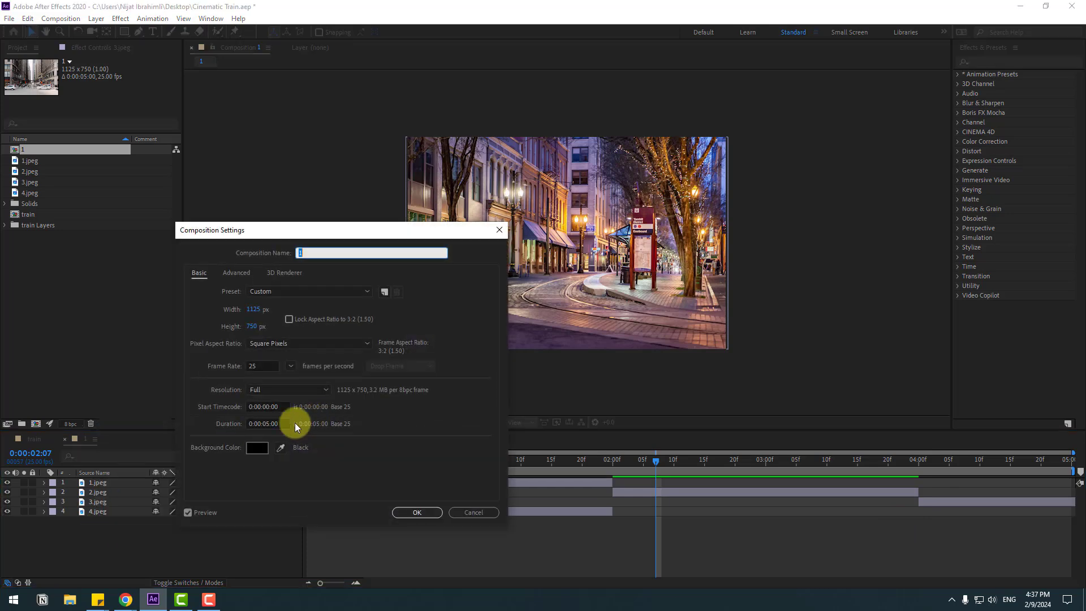
double_click(264, 423)
text(10)
click(410, 515)
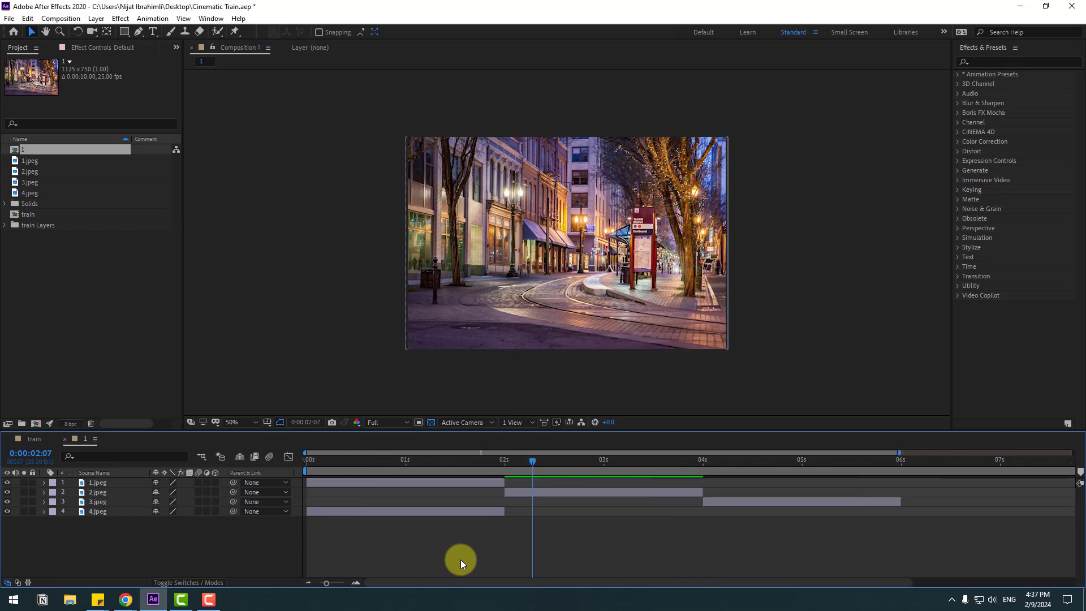
Shift the 4.jpeg layer to start at 6 seconds, directly after 3.jpeg, and check its image.
click(101, 514)
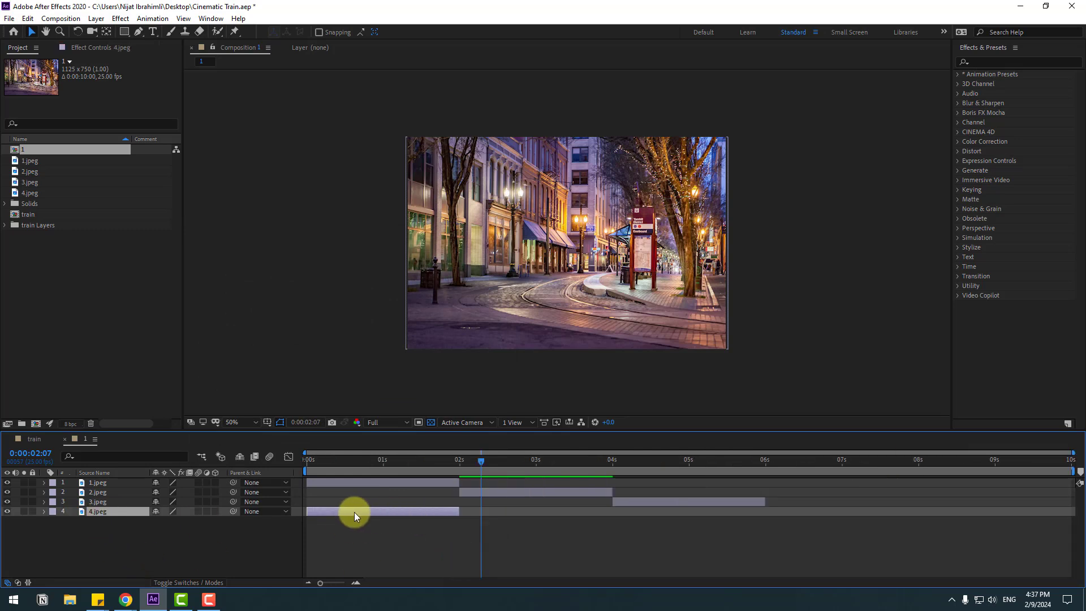
drag(311, 513, 773, 511)
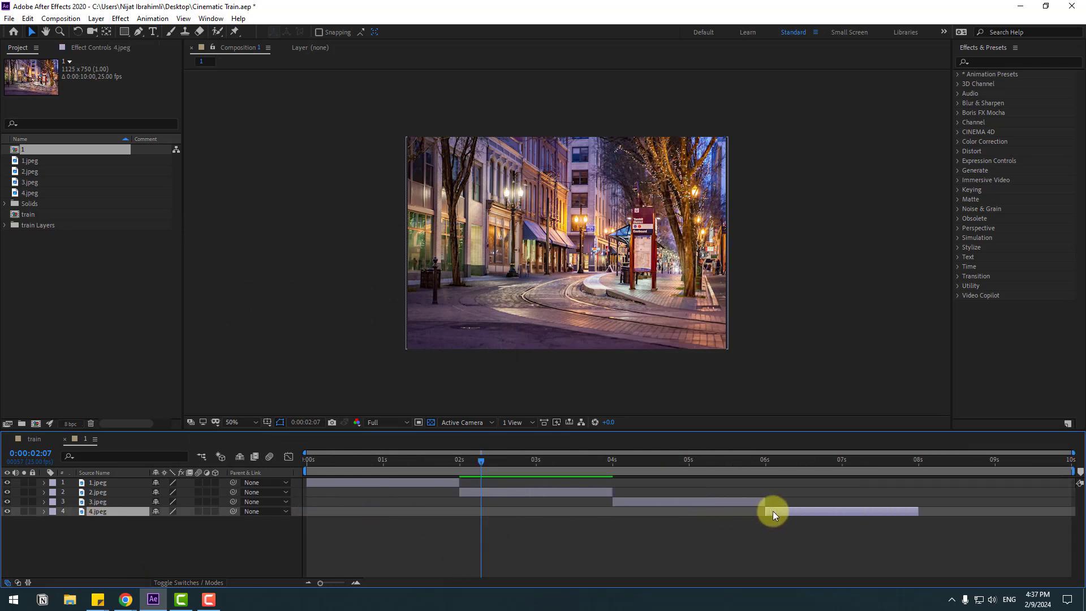
drag(503, 470, 839, 463)
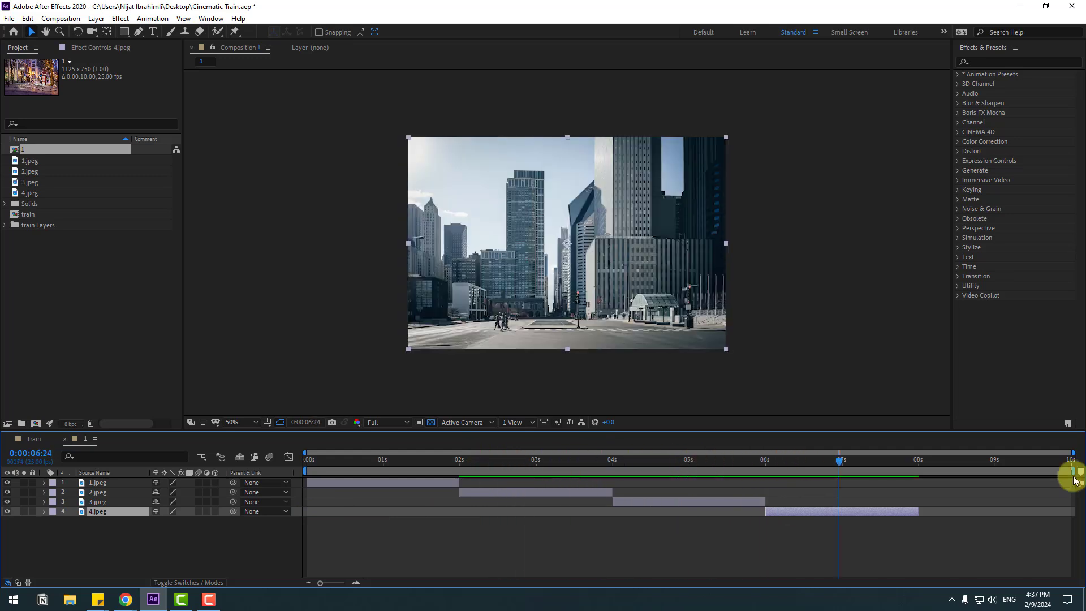
Widen the image composition to about 3576 px, keeping its height.
click(96, 546)
right_click(103, 552)
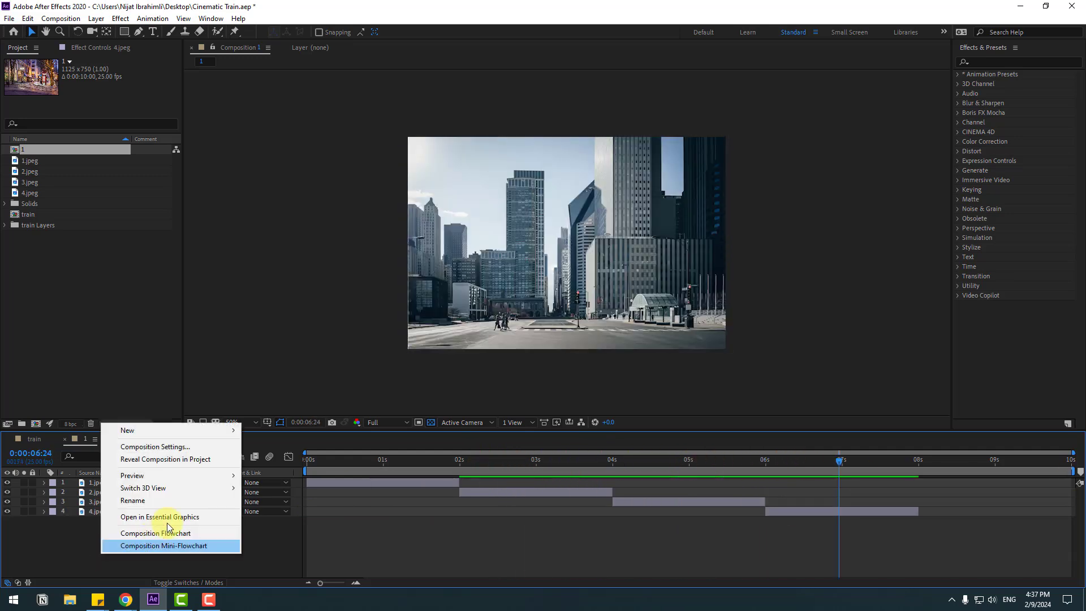
click(182, 450)
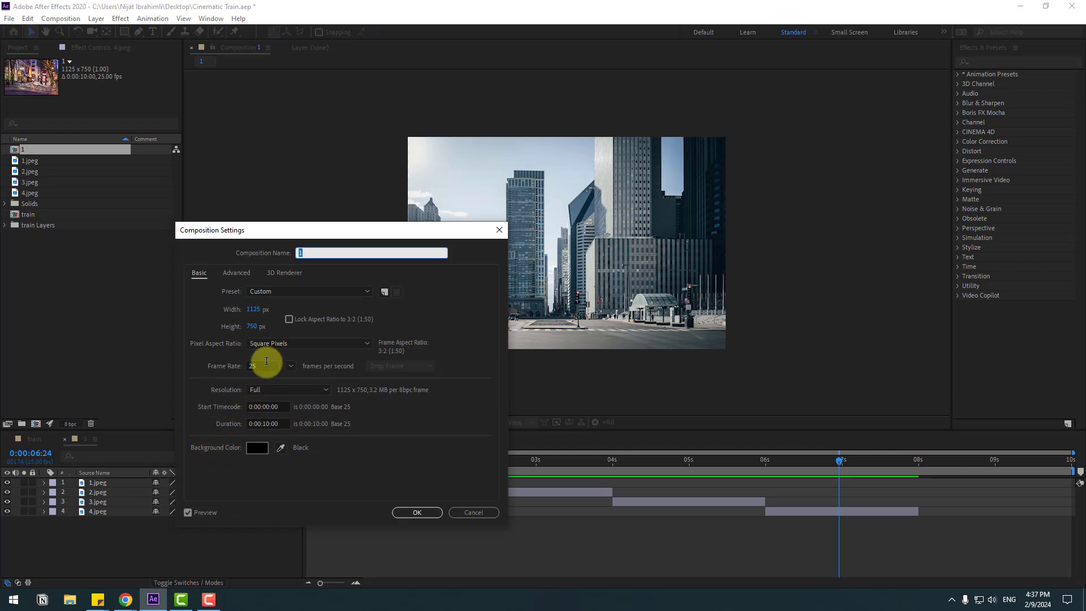
drag(252, 316, 756, 304)
drag(267, 317, 352, 292)
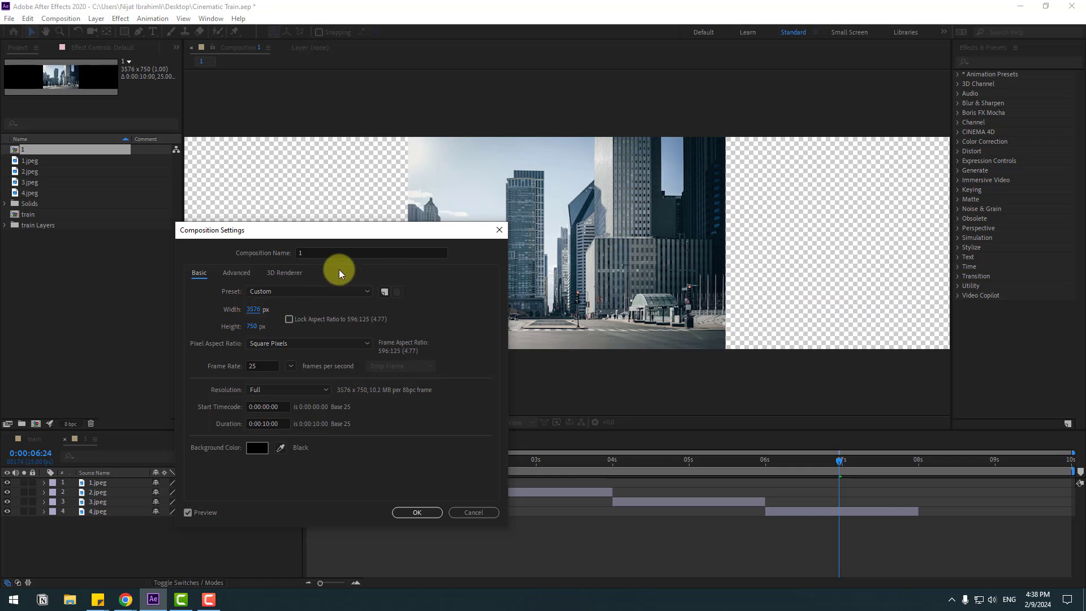
mouse_move(337, 235)
mouse_down()
mouse_move(357, 413)
mouse_move(343, 236)
mouse_up()
click(422, 513)
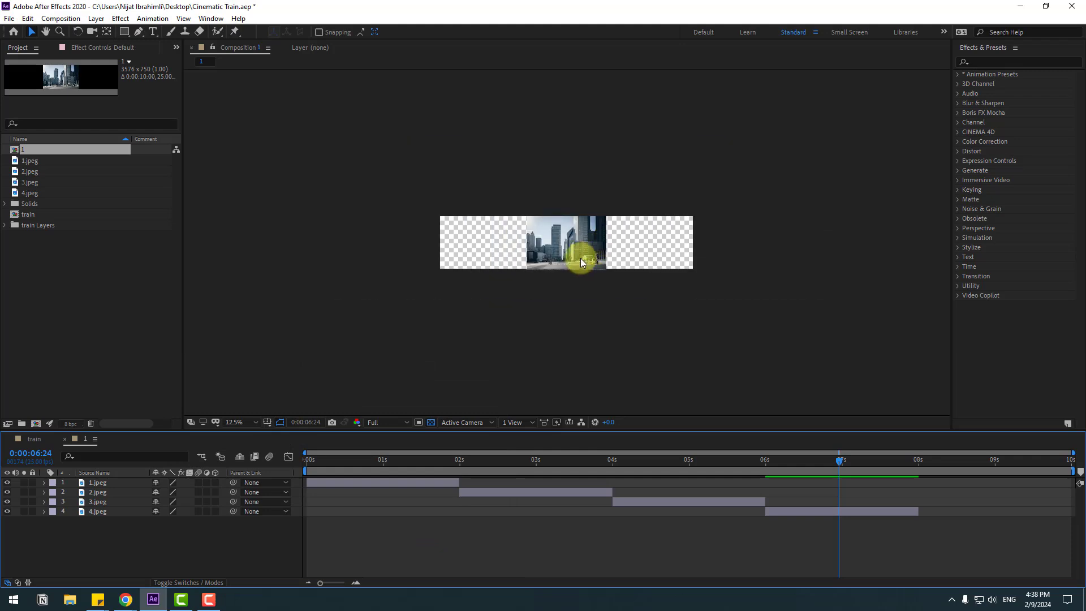
Move the 1.jpeg image to the left end of the wide composition frame.
click(331, 484)
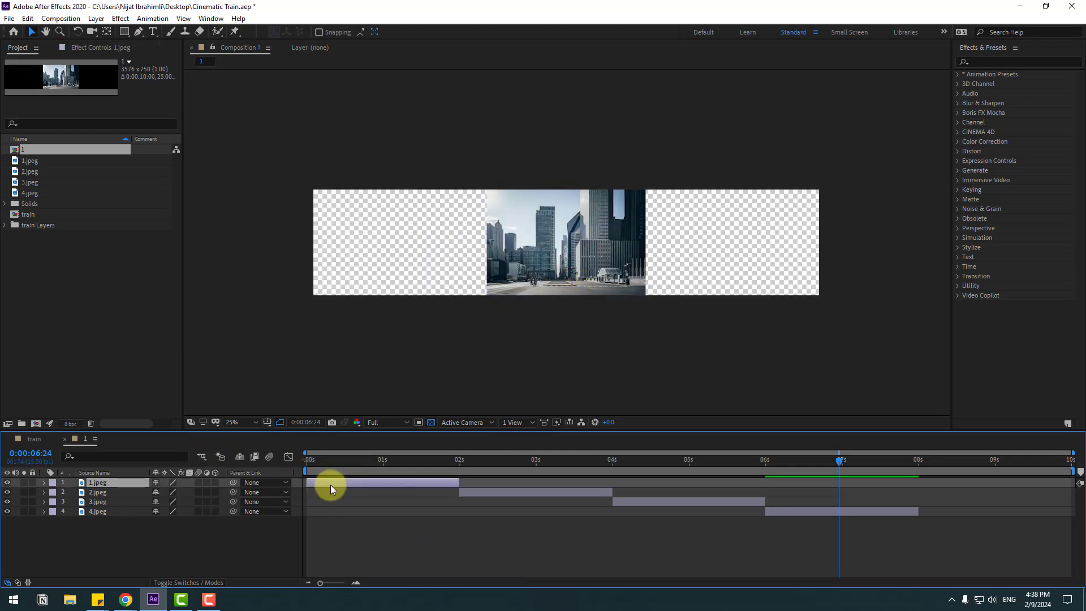
click(389, 460)
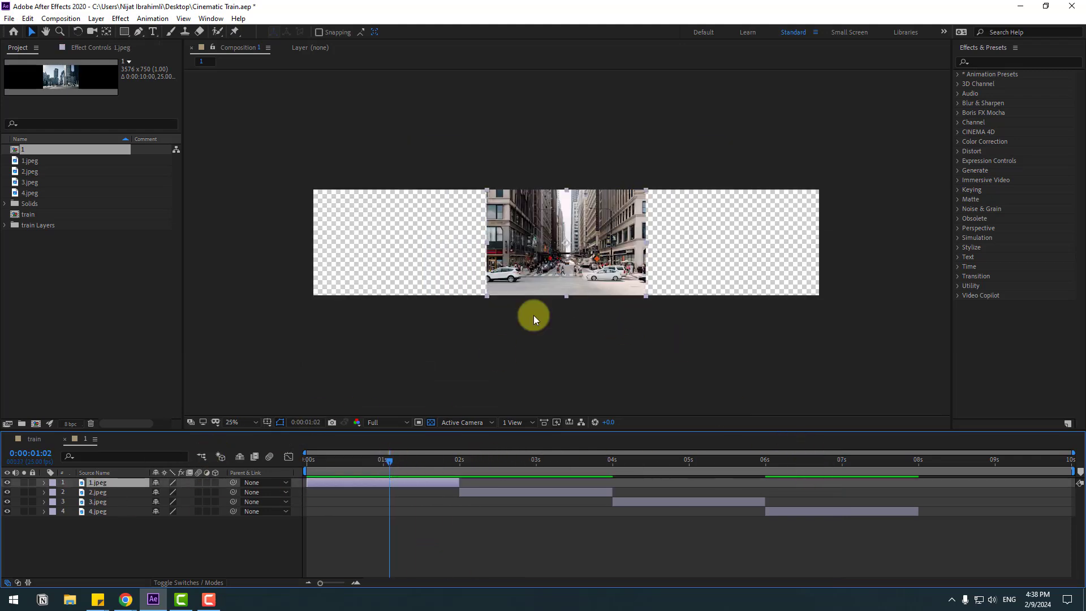
drag(581, 240, 407, 247)
Extend the 2.jpeg layer back to the start of the composition and place its image flush against the right edge of 1.jpeg.
drag(433, 467, 472, 463)
click(483, 491)
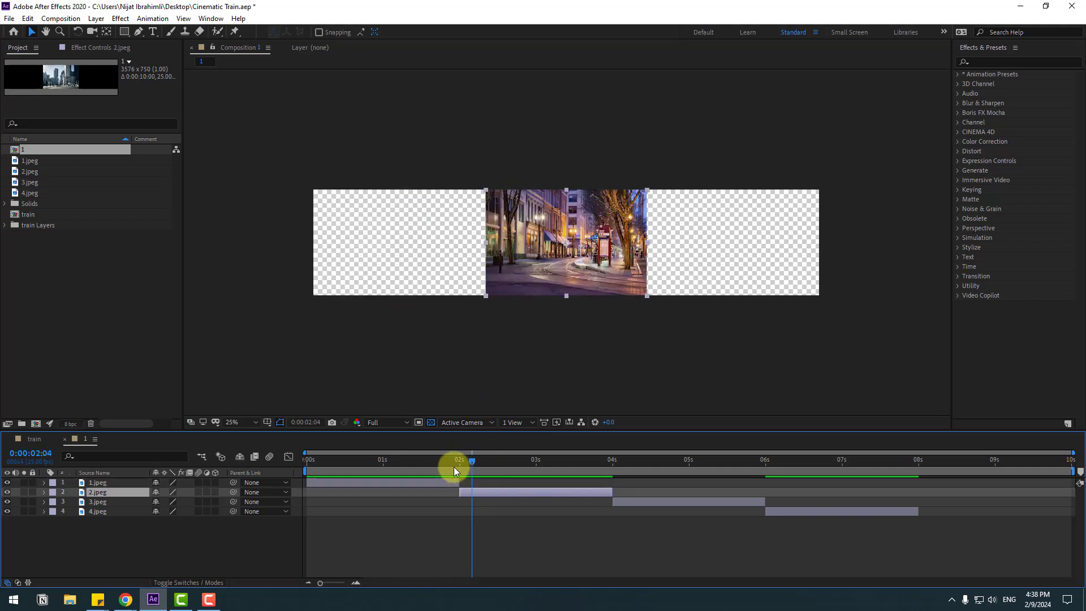
click(426, 462)
drag(460, 492, 312, 494)
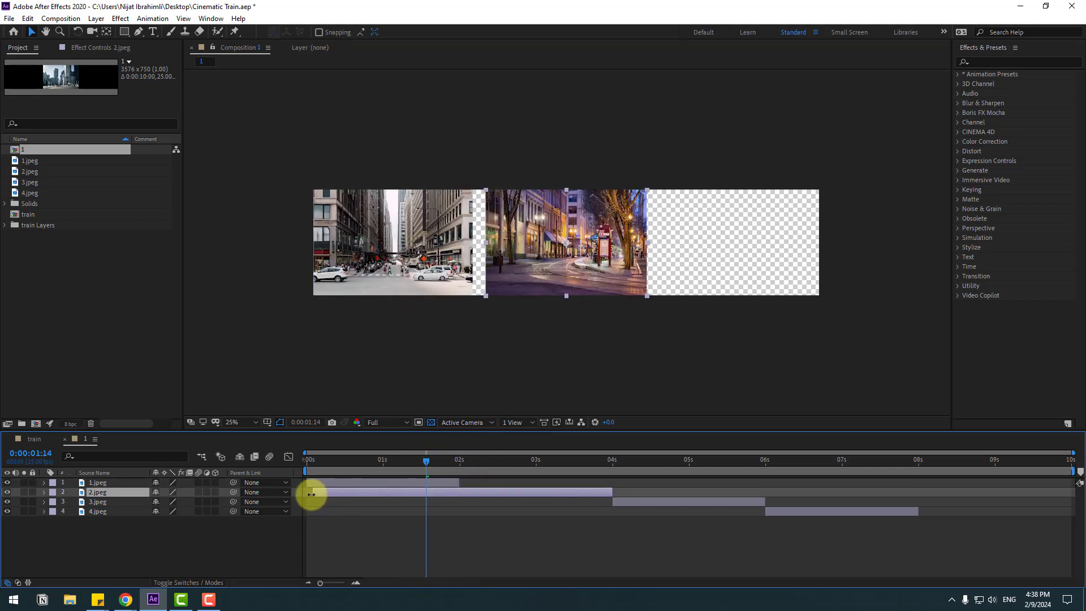
key(period)
key(period)
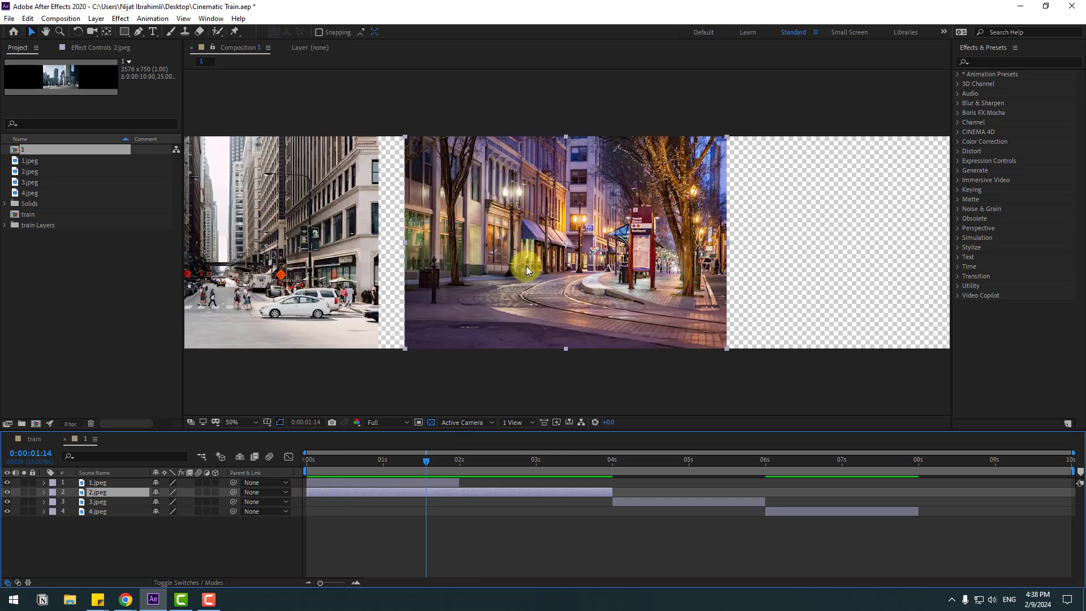
drag(517, 243, 491, 247)
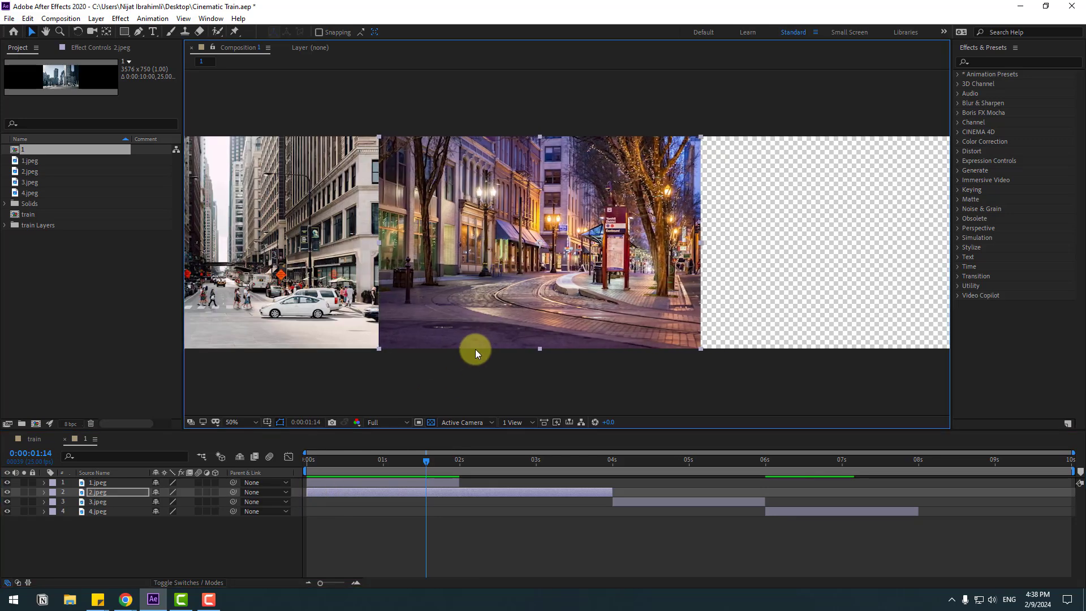
Stretch the time spans of all four image layers to cover the whole 10-second composition.
drag(460, 483, 1074, 482)
drag(611, 492, 1074, 491)
drag(613, 504, 298, 501)
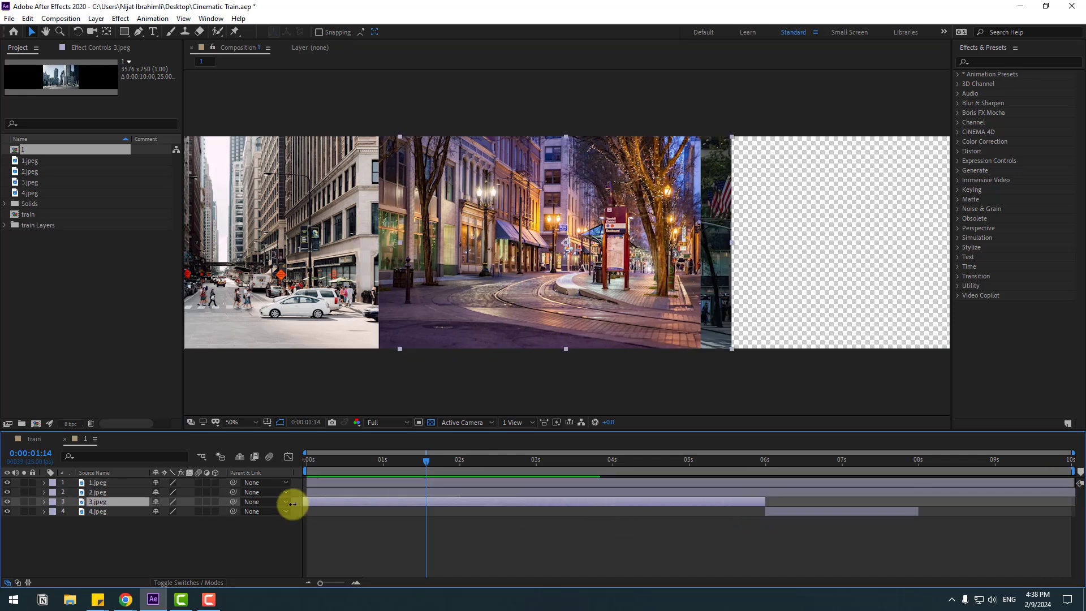
drag(763, 502, 1074, 497)
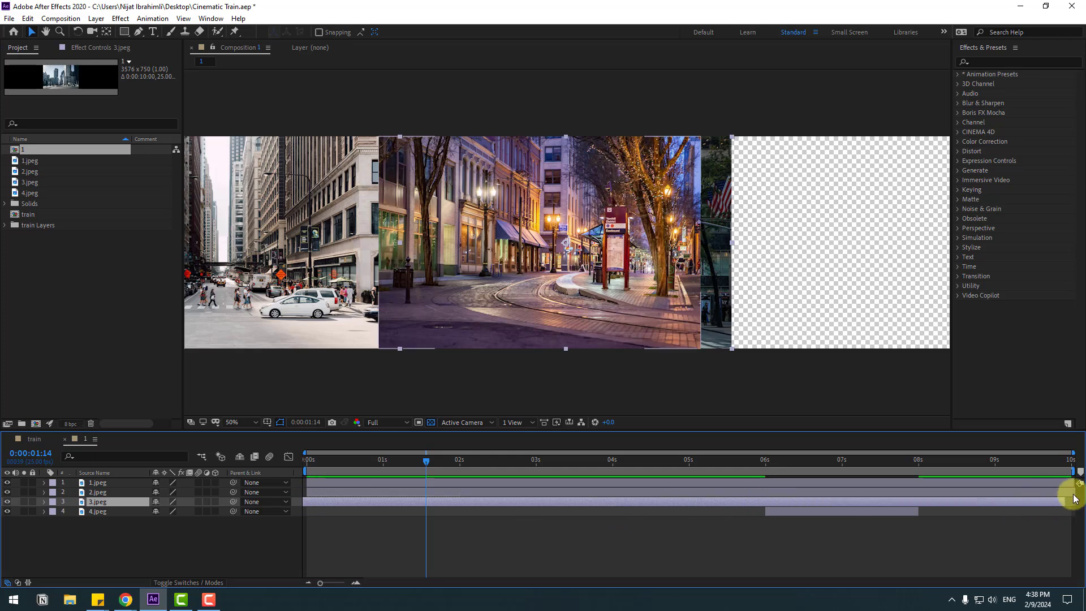
drag(766, 513, 294, 521)
drag(918, 510, 1076, 510)
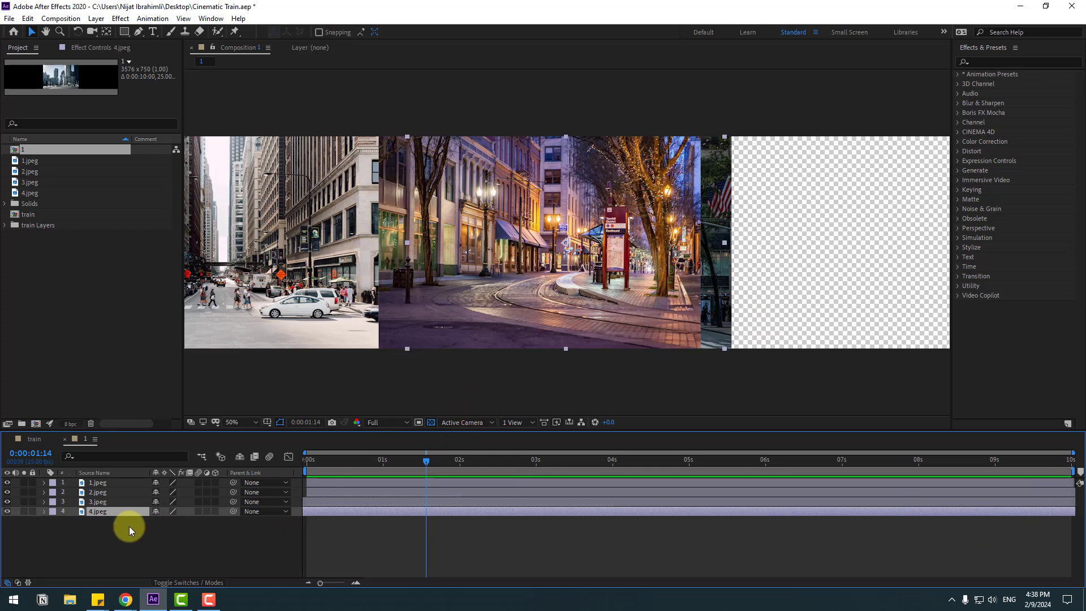
Move the 3.jpeg image to the right of 2.jpeg and the 4.jpeg image beyond 3.jpeg, outside the frame.
click(96, 501)
scroll(566, 263, down, 4)
scroll(565, 262, up, 4)
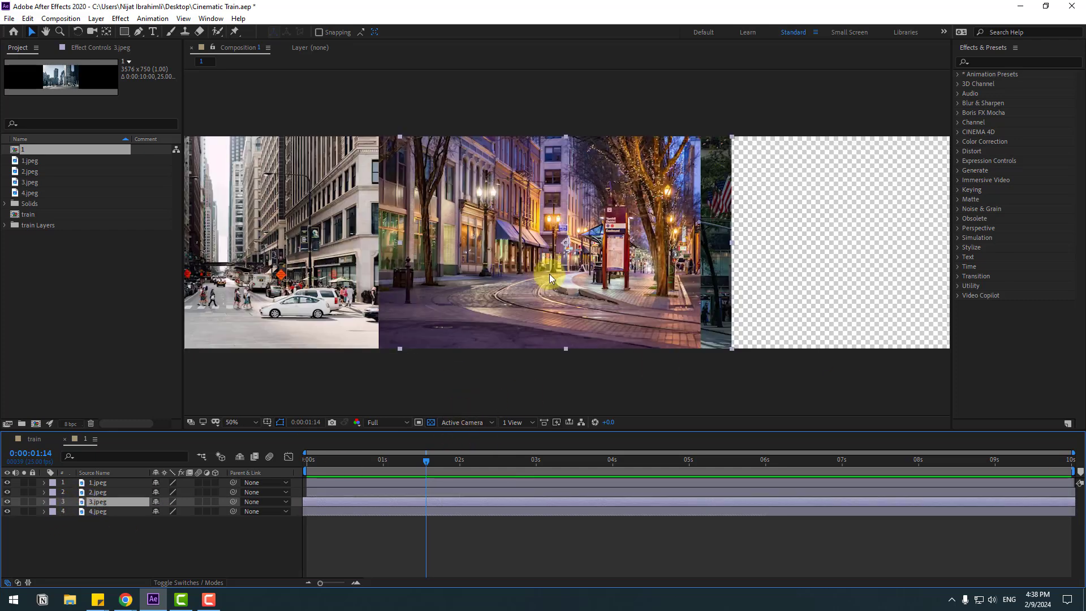
drag(503, 276, 822, 273)
scroll(738, 277, down, 2)
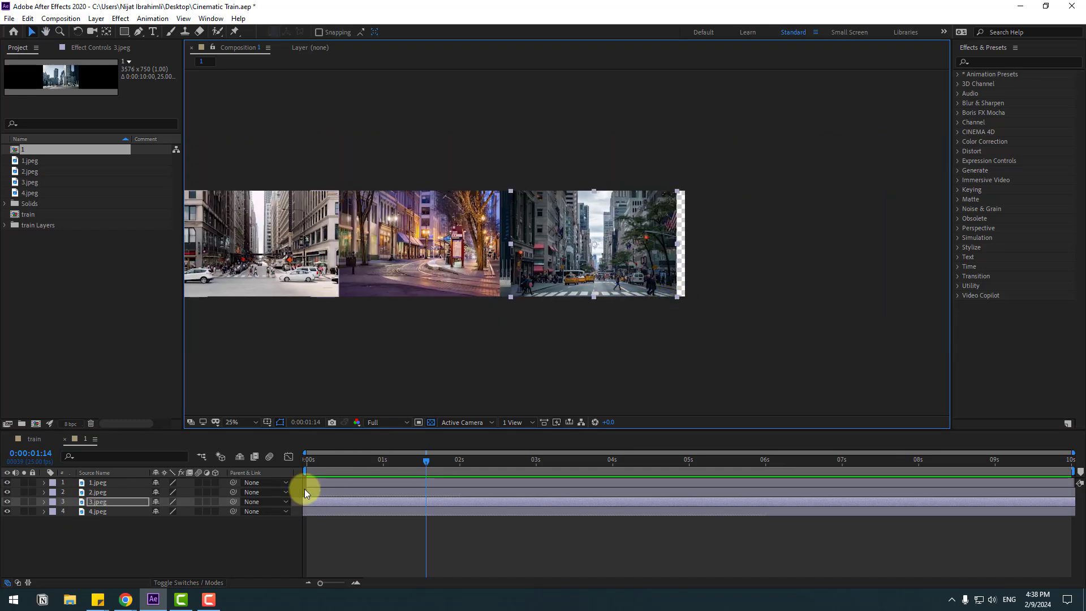
click(96, 514)
drag(396, 279, 731, 274)
Close the gaps in the image row so 3.jpeg touches 2.jpeg and 4.jpeg touches 3.jpeg.
click(571, 263)
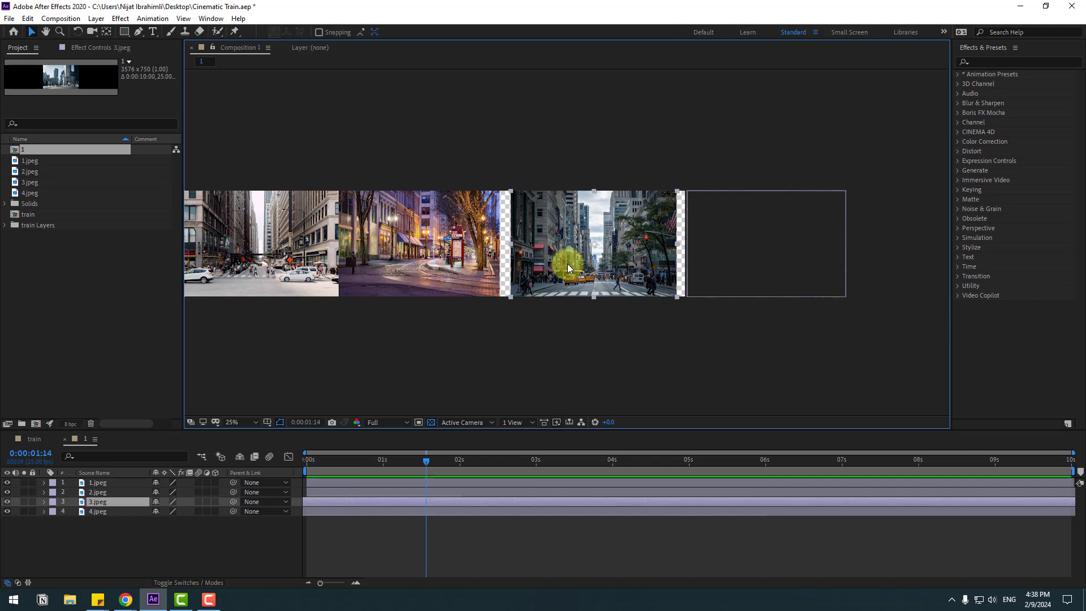
drag(556, 255, 543, 255)
click(711, 250)
drag(738, 261, 718, 258)
Widen composition 1 to 4604 px in the composition settings, keeping the height at 750 px.
right_click(111, 542)
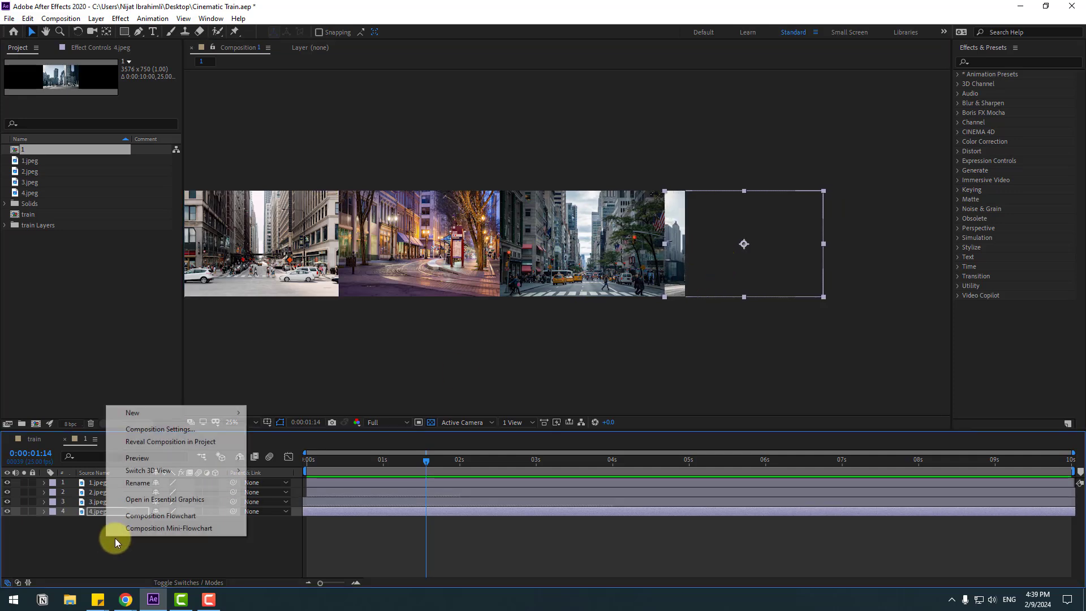
click(151, 429)
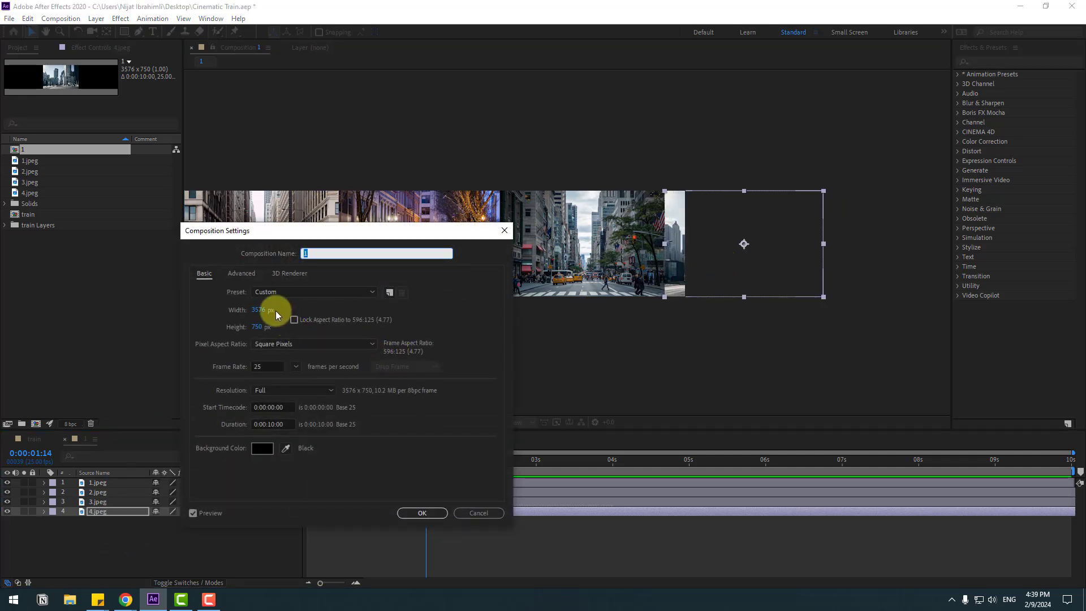
drag(259, 309, 549, 314)
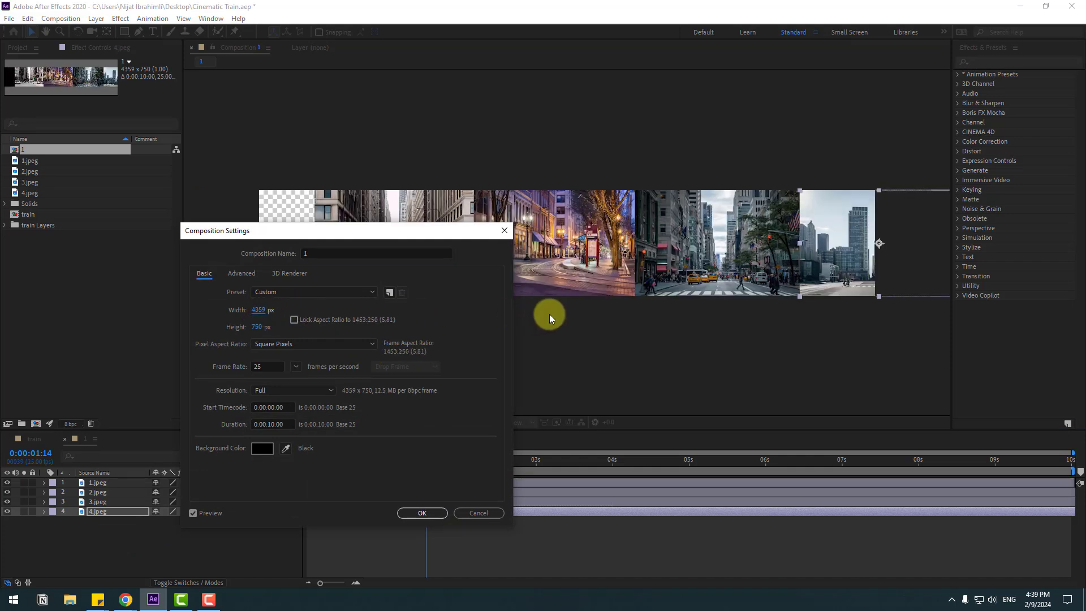
drag(289, 306, 447, 308)
click(423, 513)
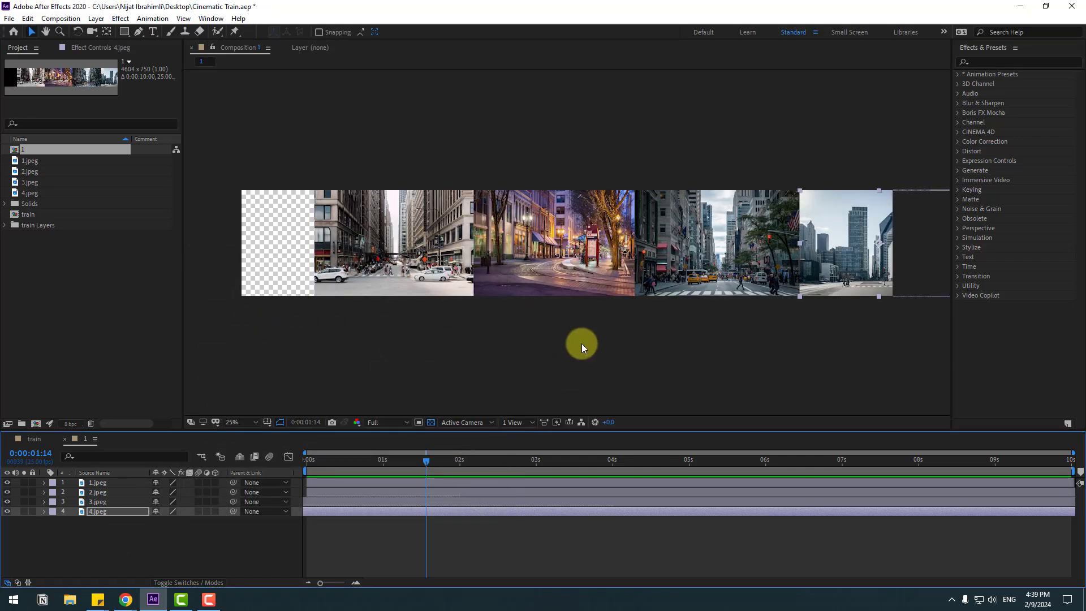
Shift all four image layers together so the row begins at the composition's left edge and 4.jpeg fits inside the frame.
drag(505, 363, 470, 371)
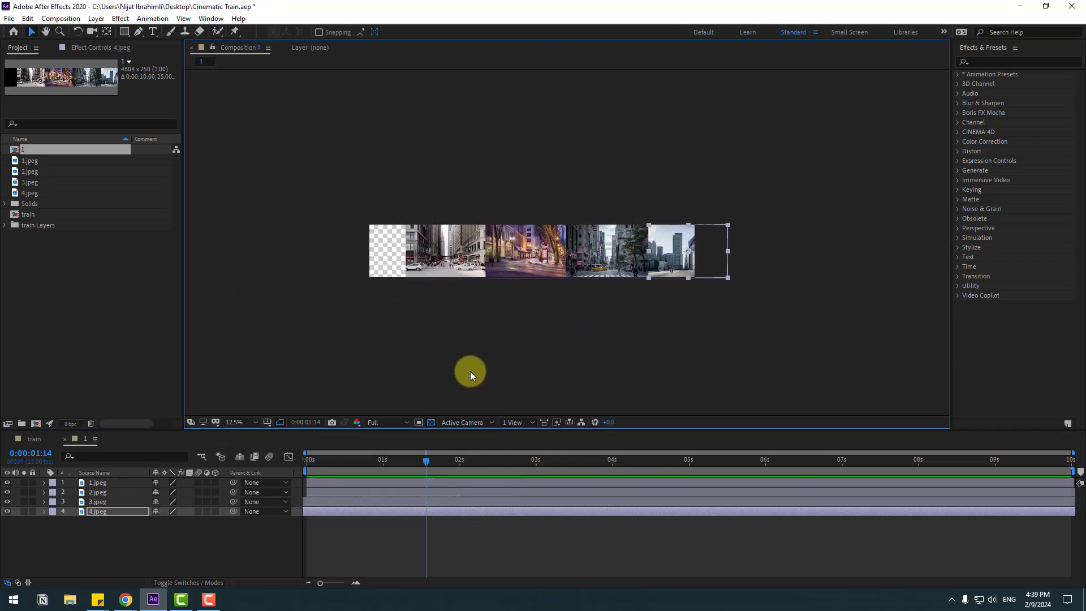
click(98, 501)
shift+click(128, 481)
key(period)
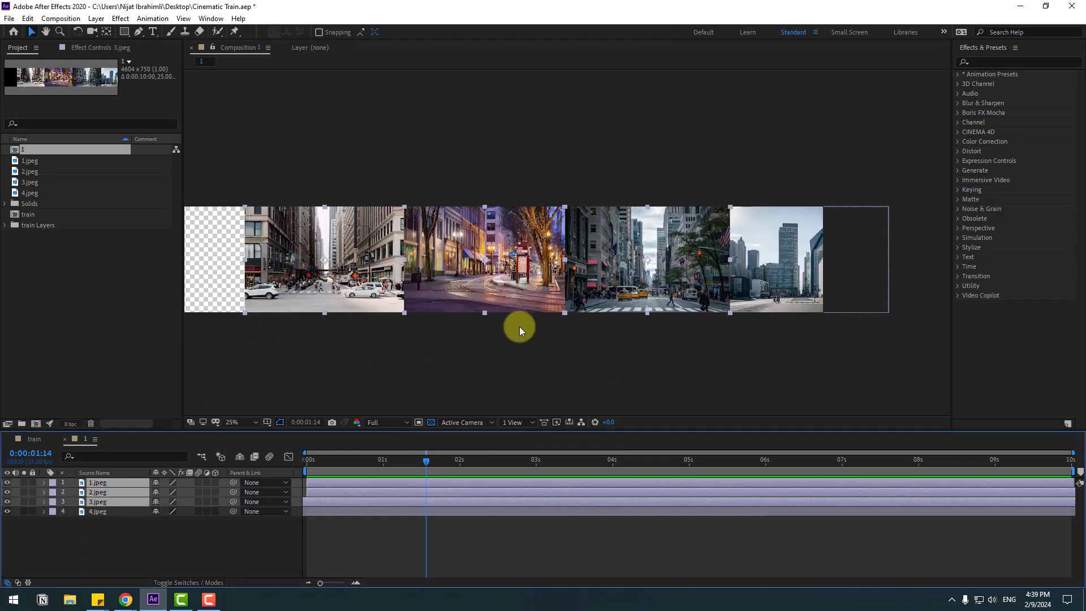
shift+click(90, 512)
drag(441, 333, 310, 276)
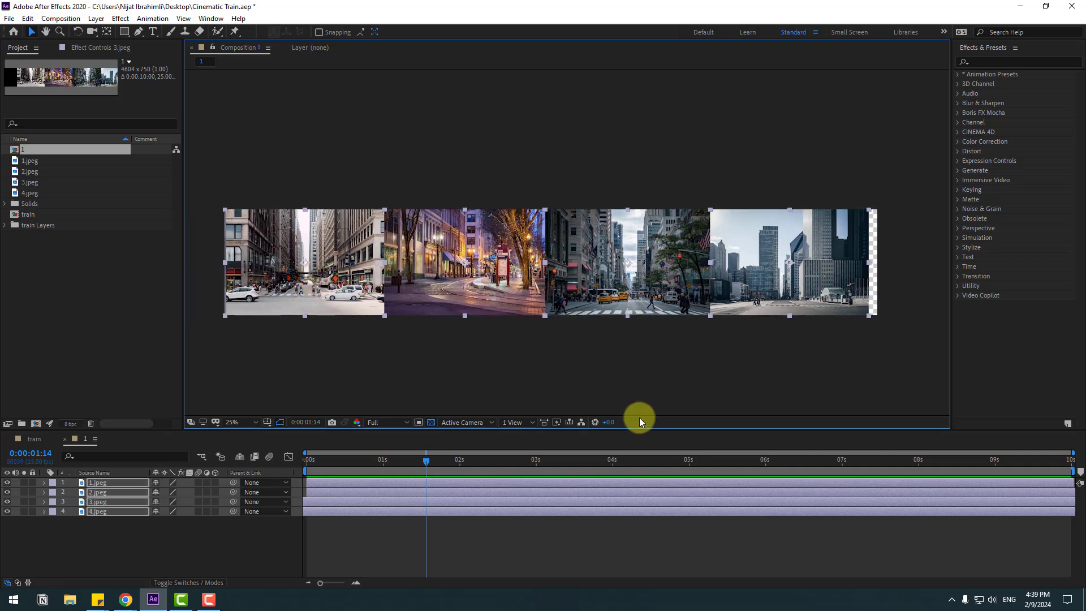
Draw a region of interest tightly around the four images and crop the composition to it, about 4540 x 750 px.
click(636, 373)
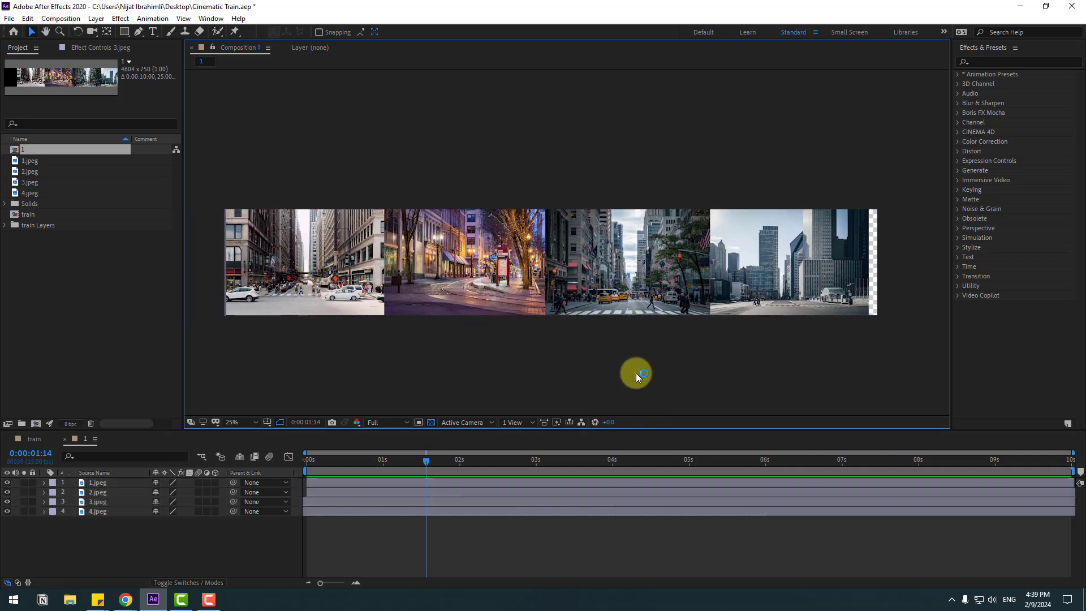
click(418, 422)
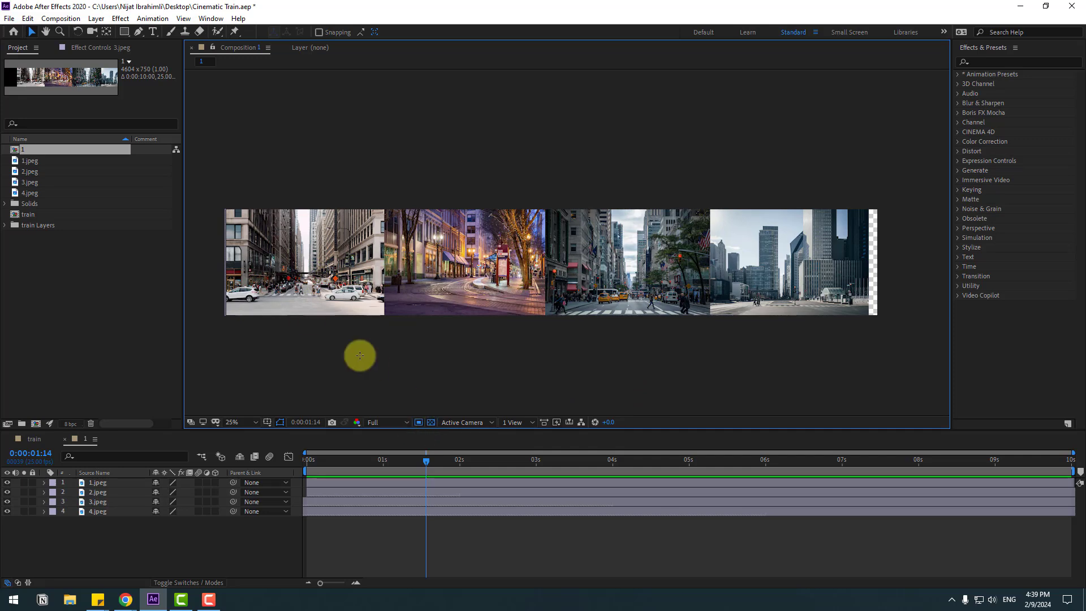
drag(221, 204, 883, 328)
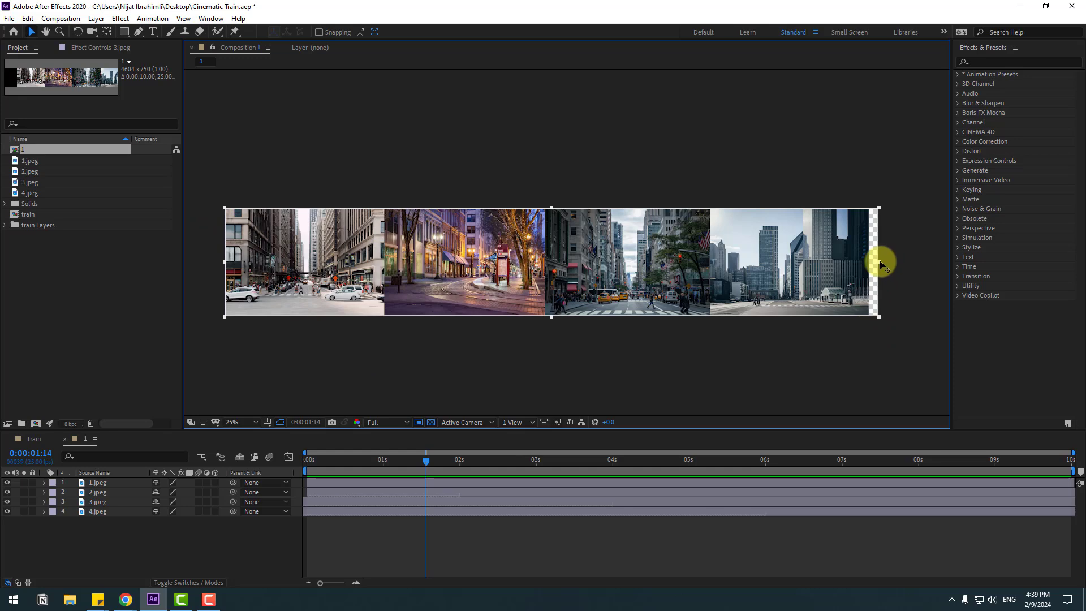
drag(880, 262, 871, 264)
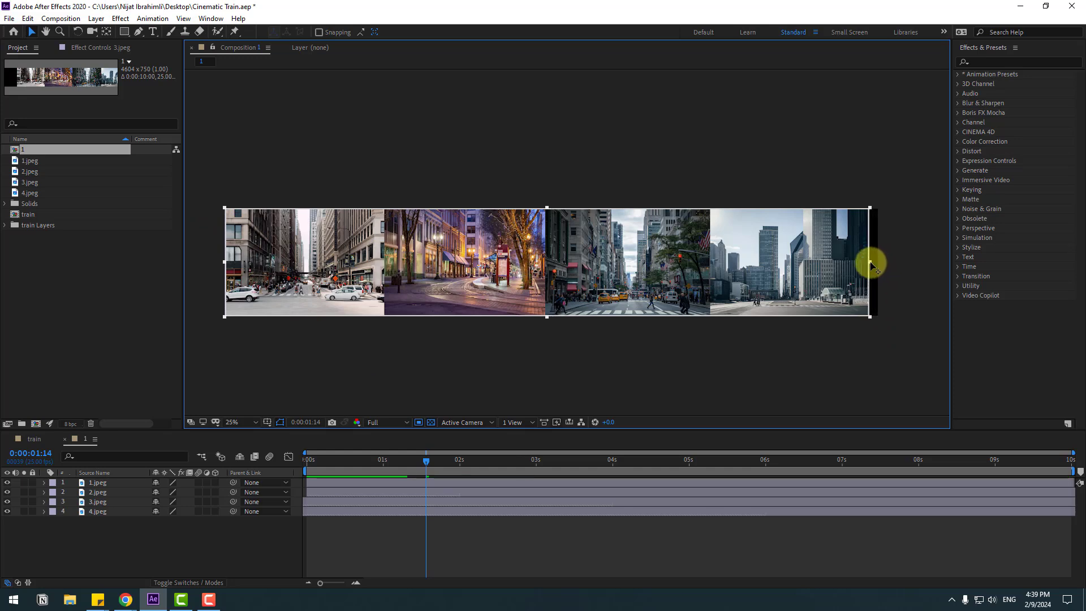
click(60, 19)
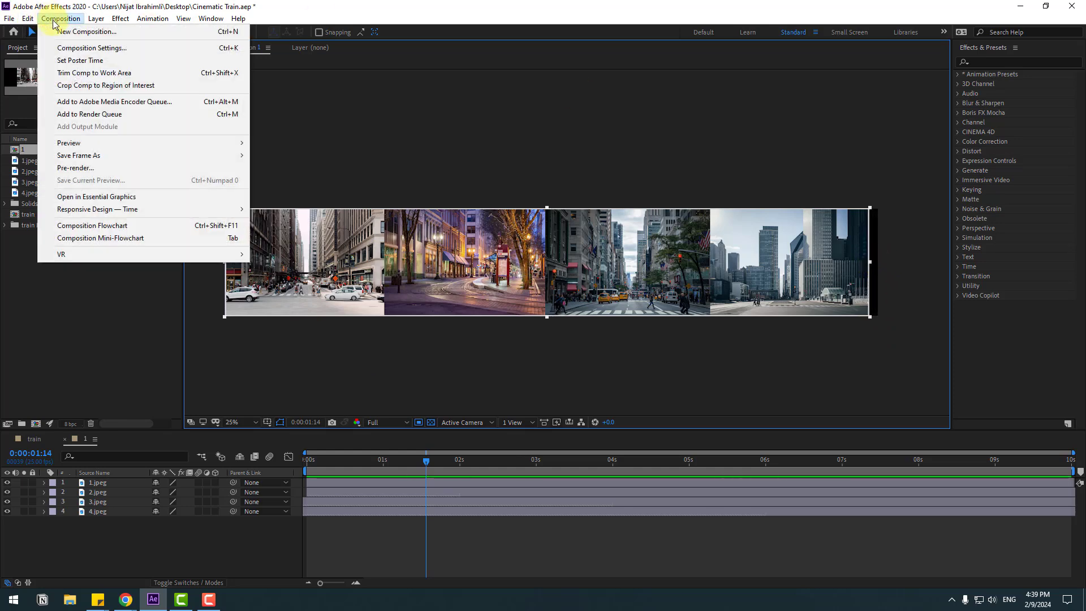
click(198, 85)
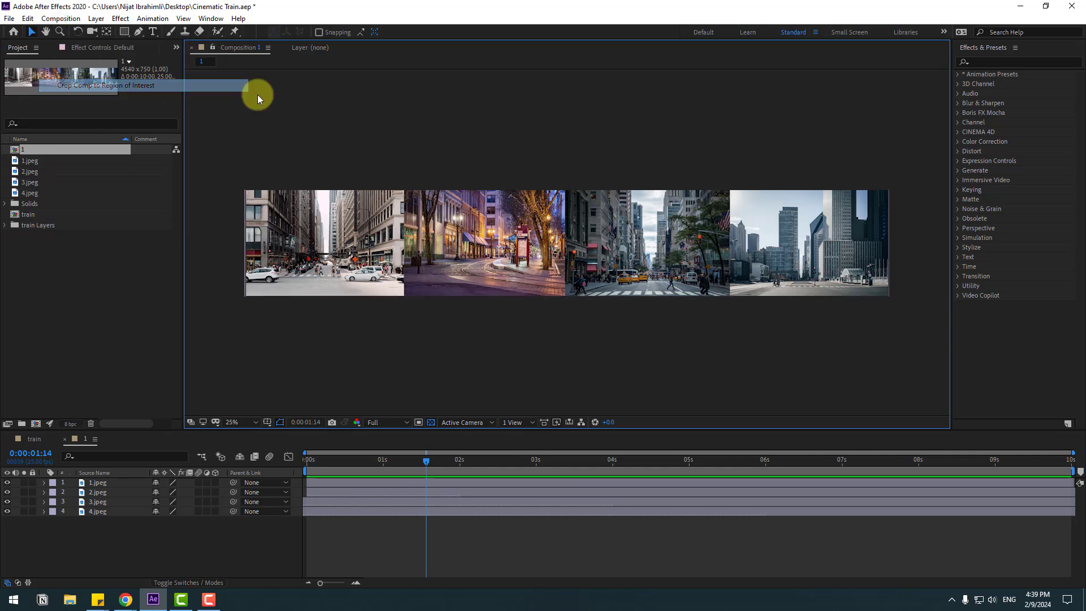
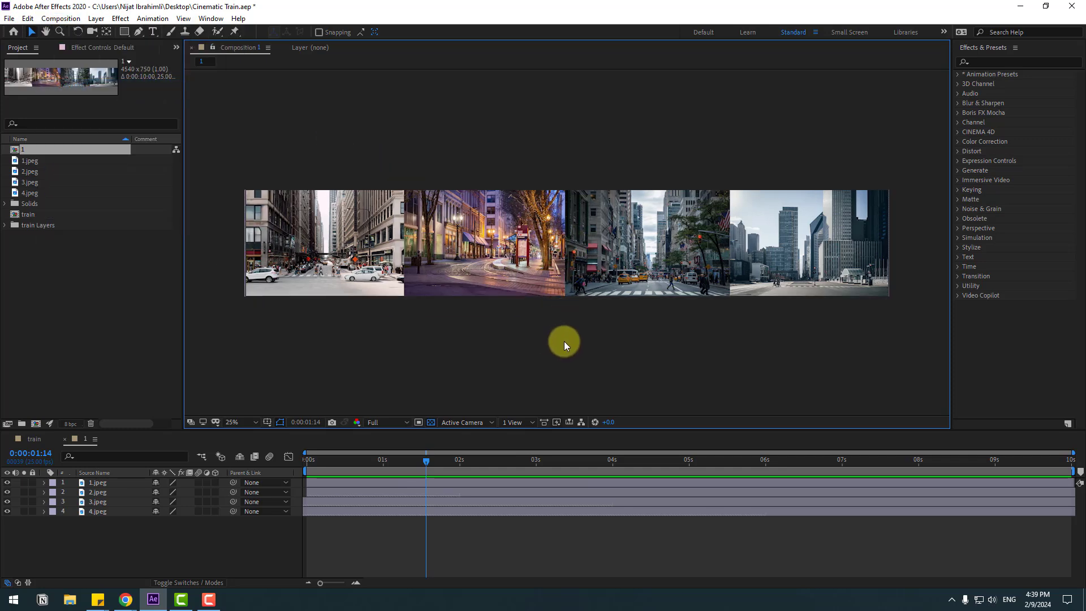
Close composition 1 and rename it IMG_BG in the project.
click(66, 440)
click(23, 148)
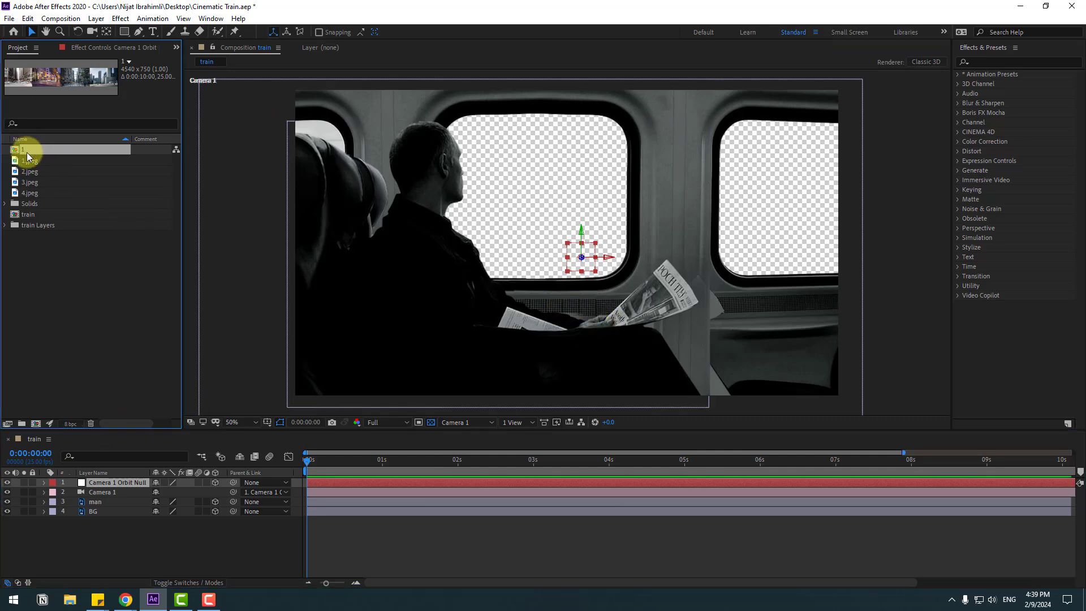
key(Return)
text(IMG_BG)
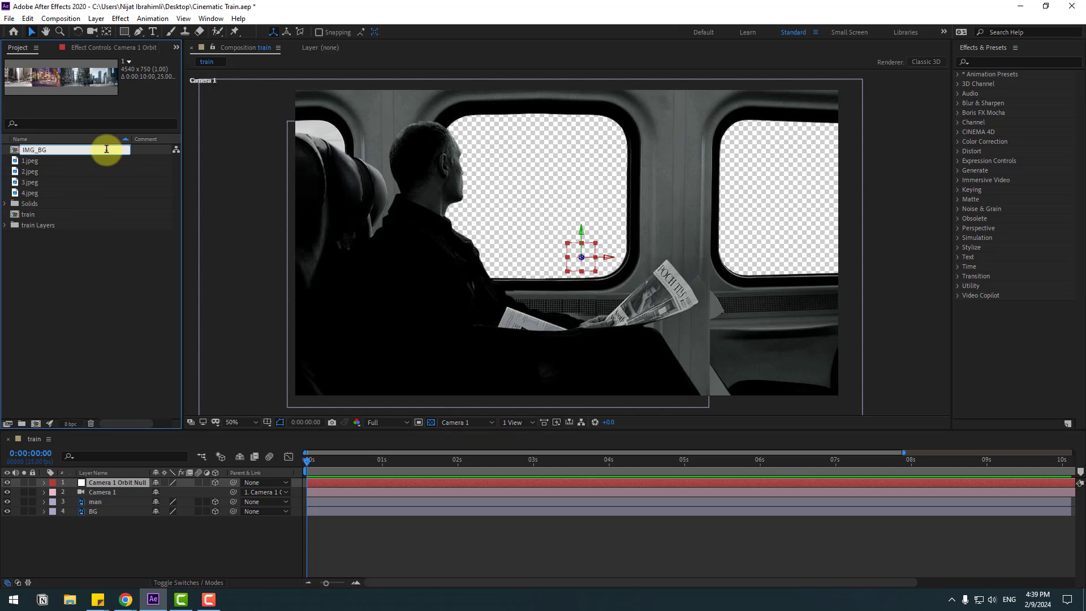
key(Return)
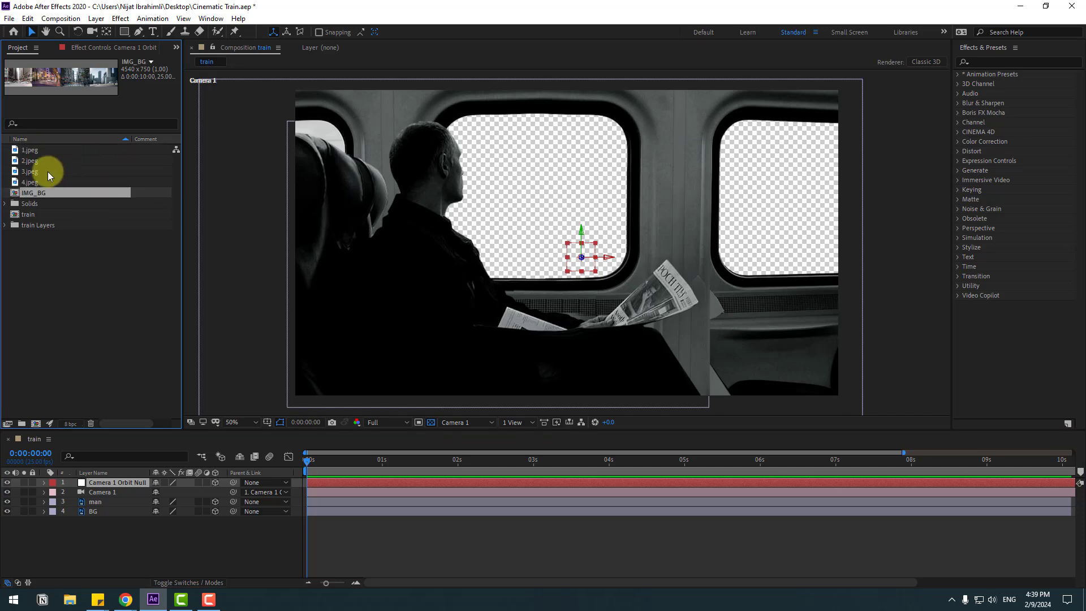
Add IMG_BG below the BG layer in the train composition, make it 3D and set its Z position to 5270.
drag(36, 193, 100, 524)
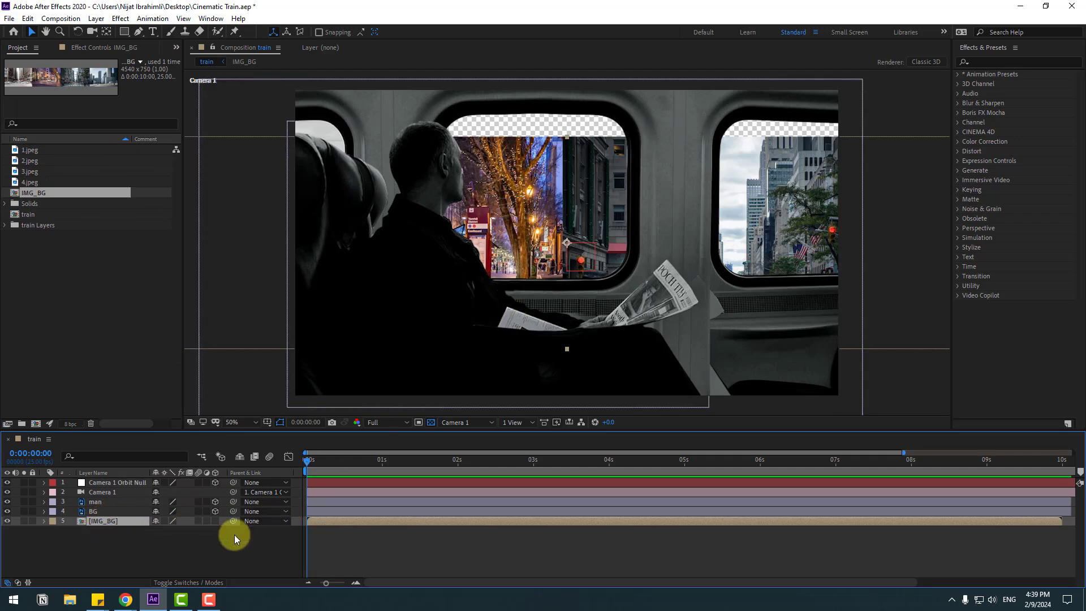
click(216, 522)
click(270, 473)
click(110, 522)
key(p)
drag(202, 533, 473, 502)
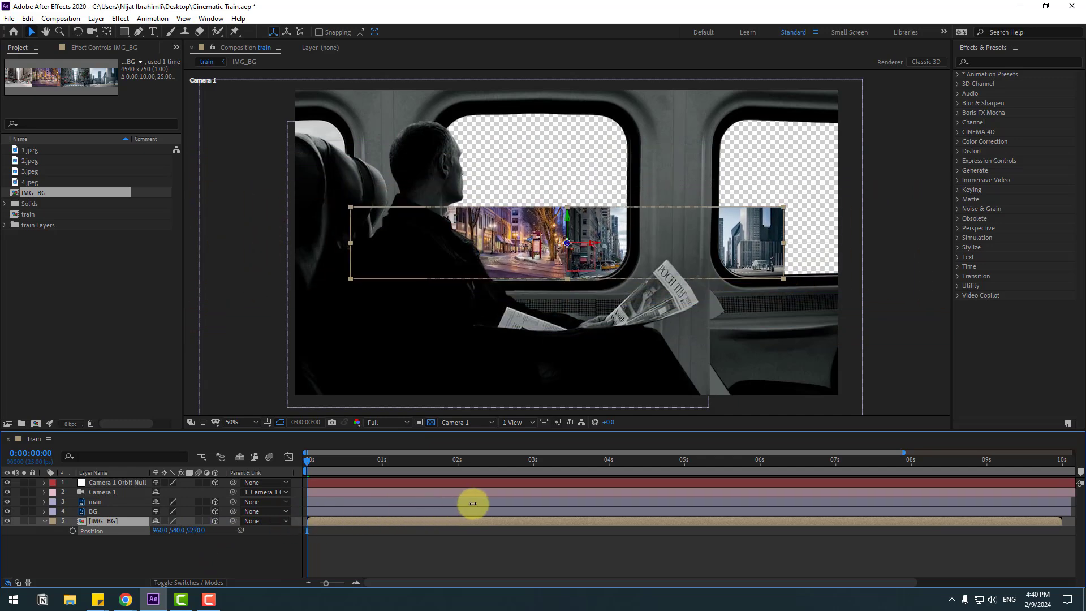
Scale the IMG_BG layer to 433% and move it up and to the right so its first image fills the train windows.
key(s)
drag(174, 530, 322, 495)
click(574, 208)
drag(574, 208, 593, 189)
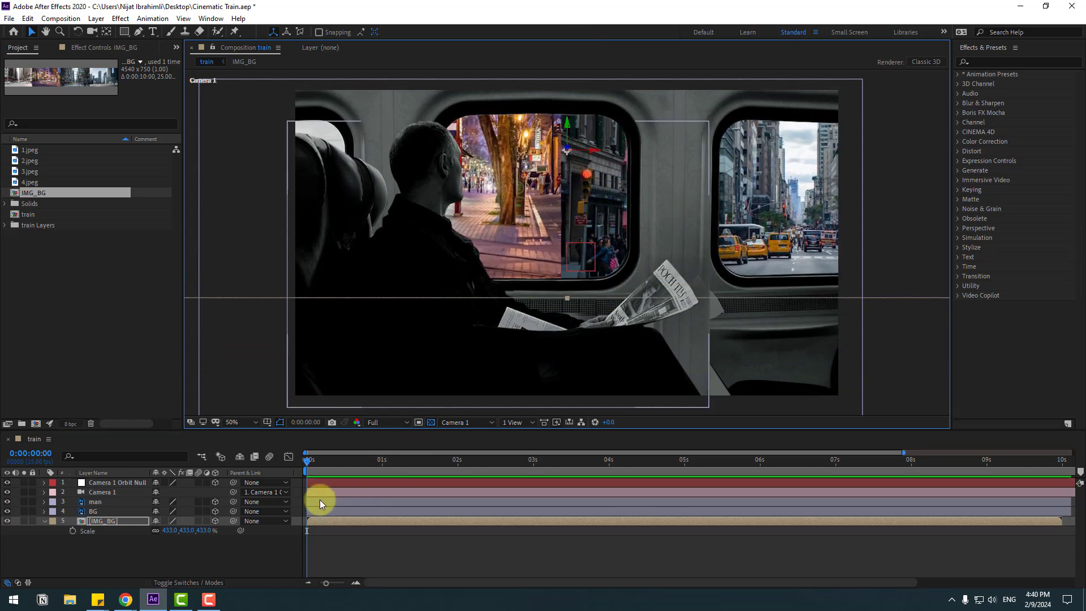
scroll(600, 277, down, 3)
scroll(585, 252, up, 1)
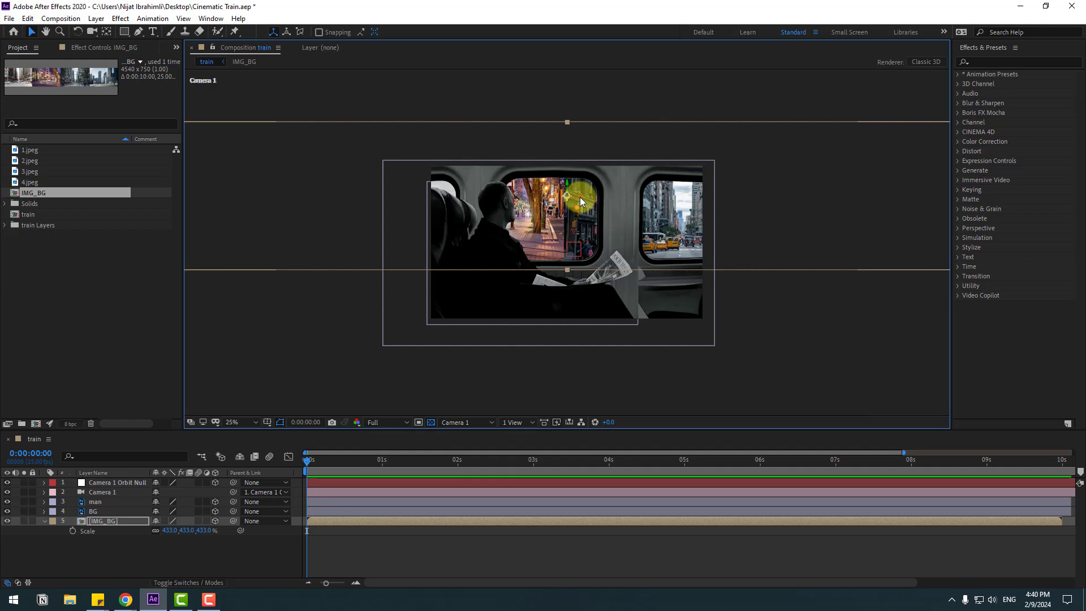
drag(580, 197, 692, 201)
Enlarge the IMG_BG layer to a scale of 560%.
click(156, 503)
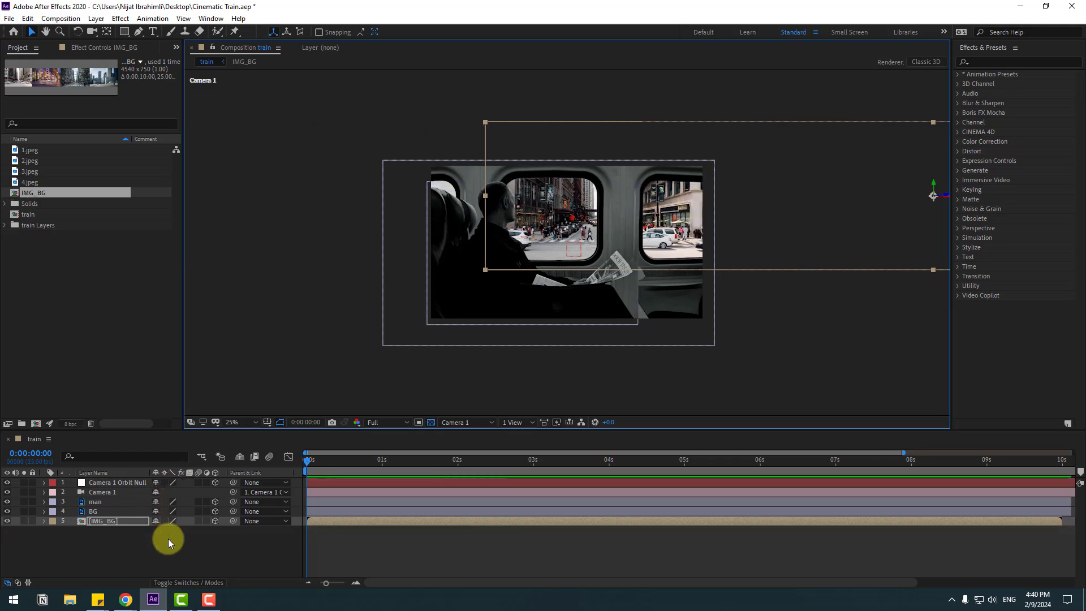
drag(168, 534, 224, 529)
drag(694, 296, 755, 270)
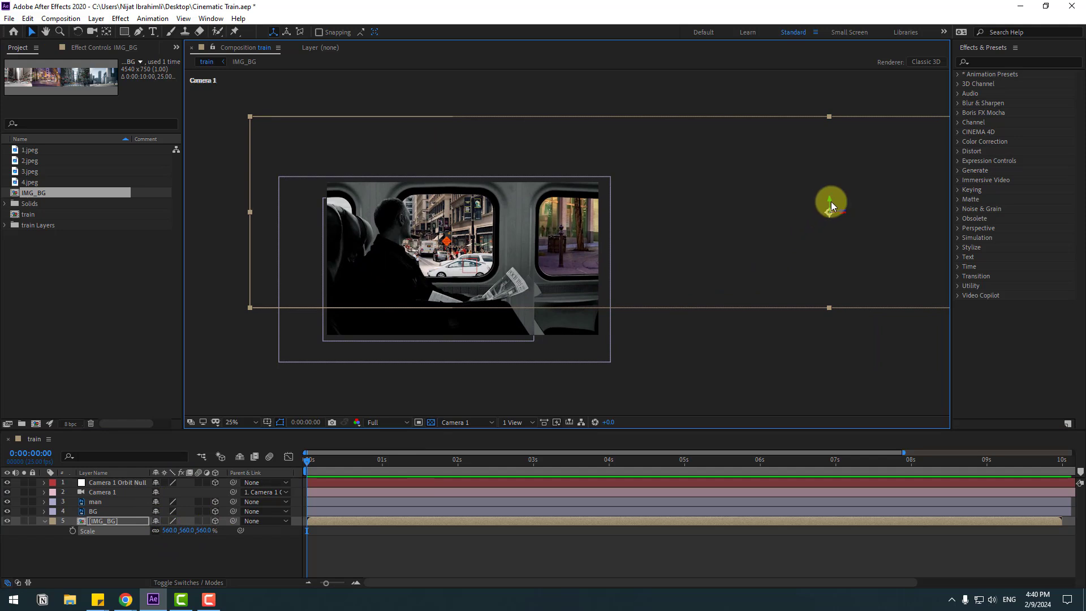
Set the IMG_BG layer's position to 12211, 800, 5610 and add a Position keyframe at 0:00:00:00.
drag(830, 199, 800, 379)
click(133, 509)
key(p)
drag(159, 536, 650, 420)
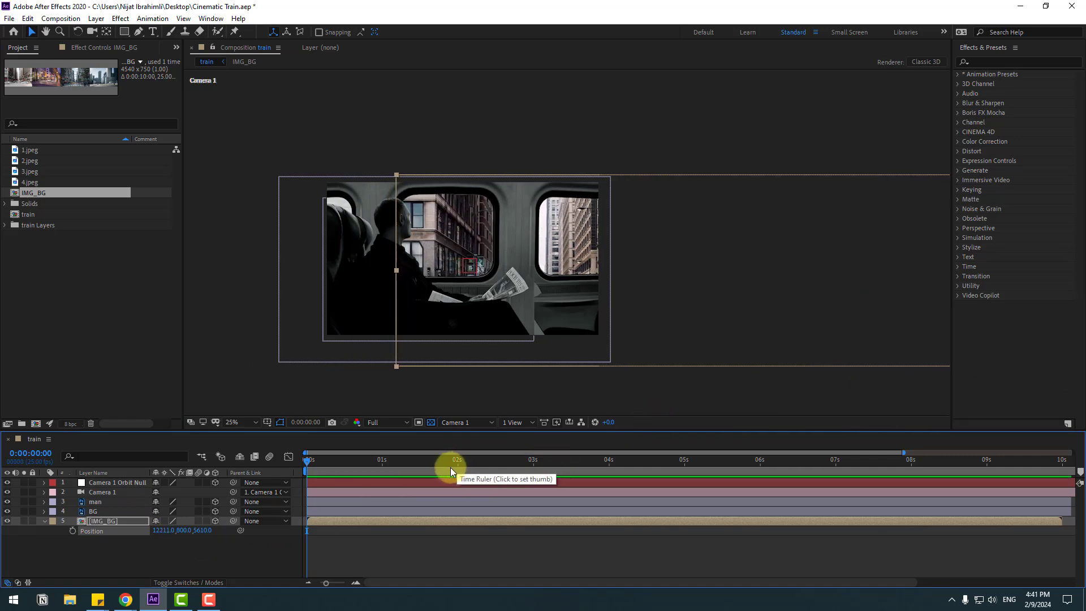
click(83, 552)
click(72, 531)
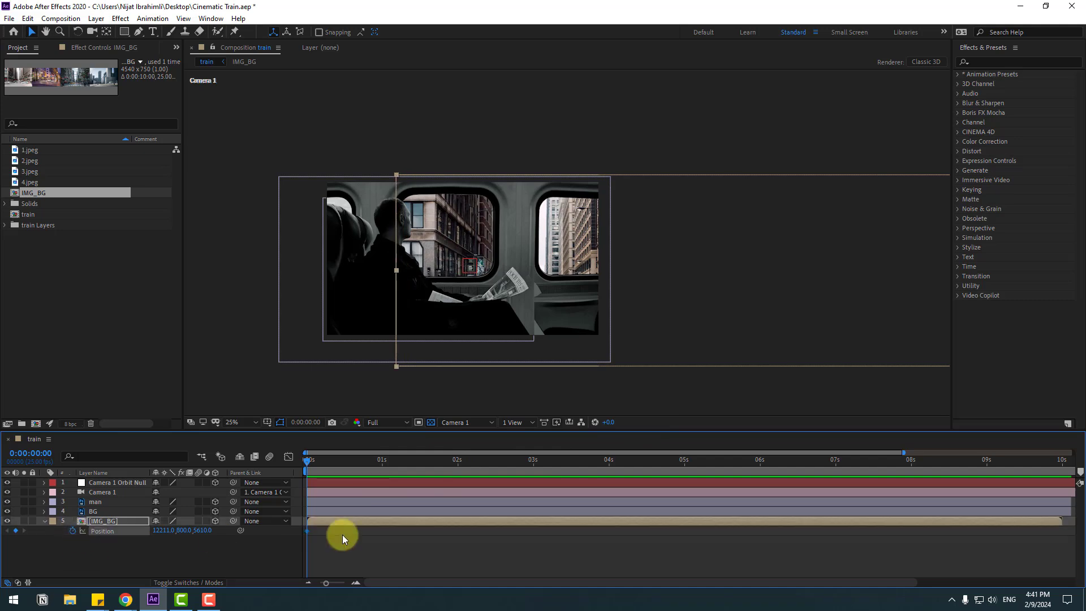
End the work area at 10 seconds and trim the train composition to it.
key(minus)
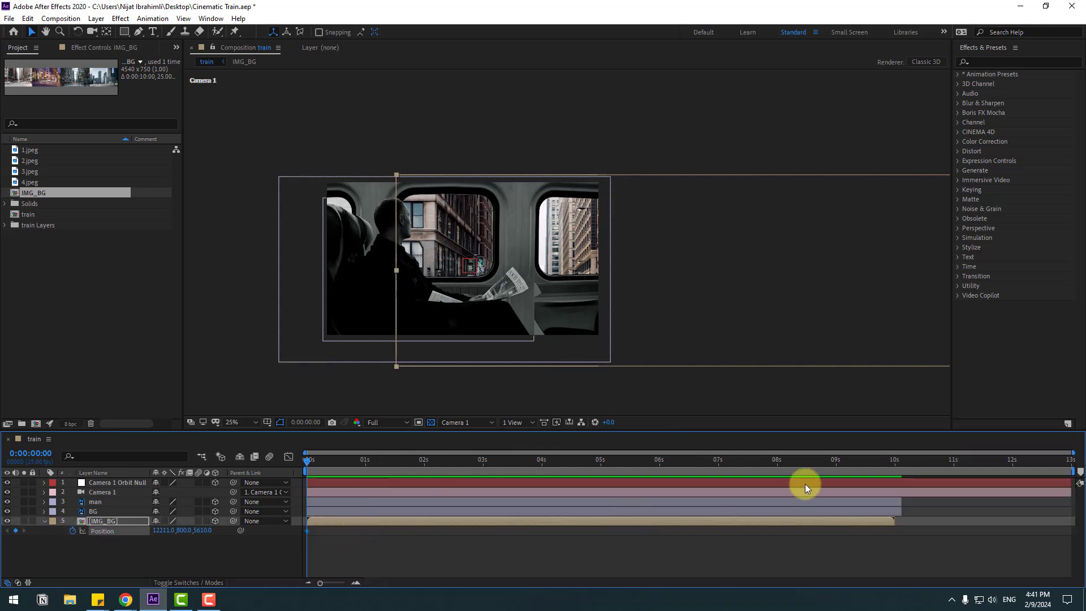
drag(1071, 471, 904, 483)
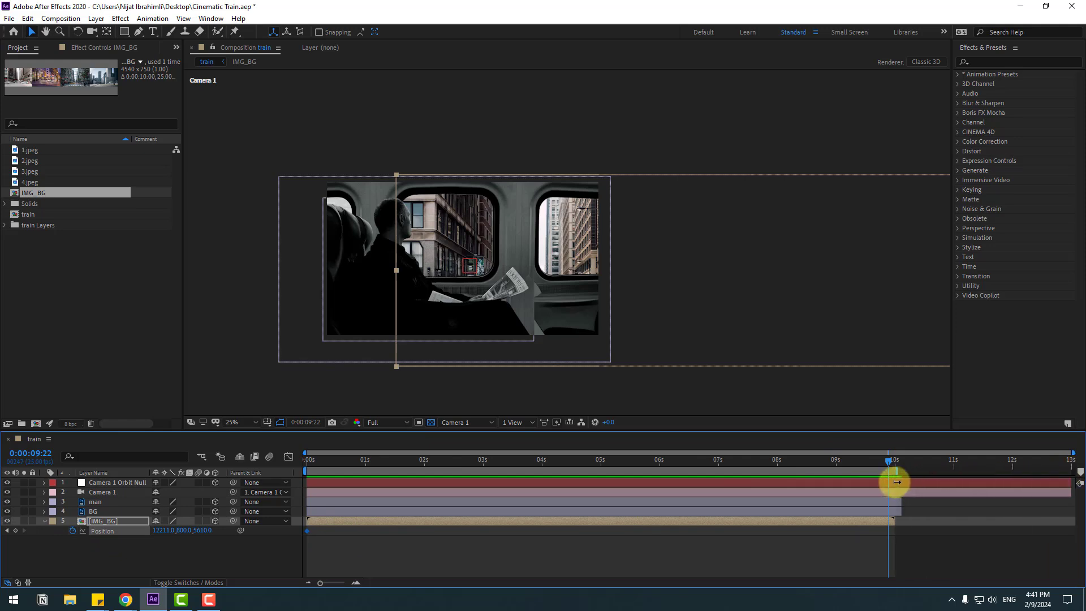
right_click(869, 477)
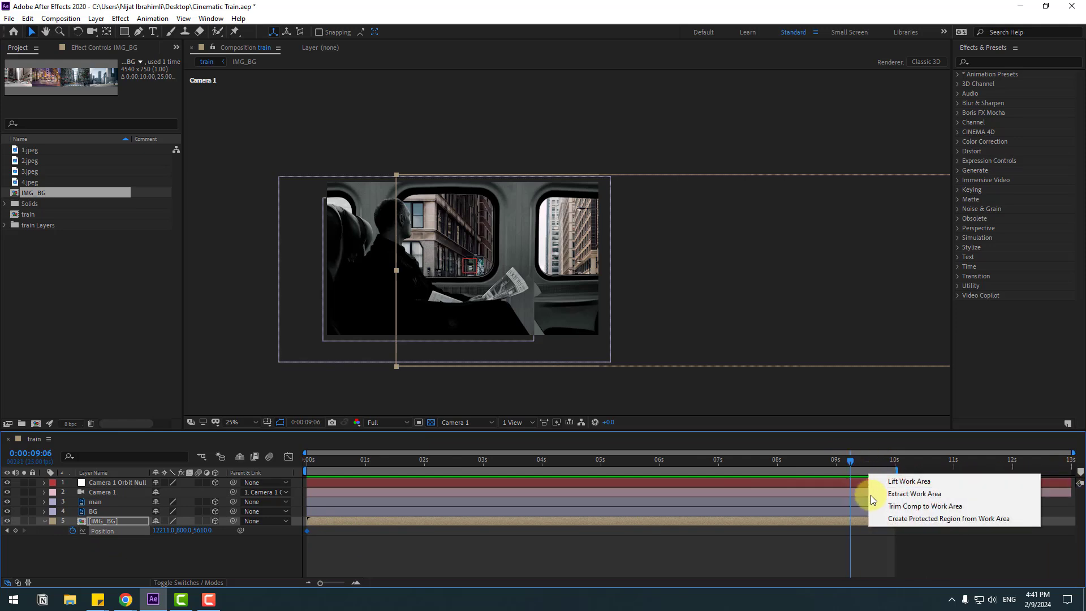
click(943, 508)
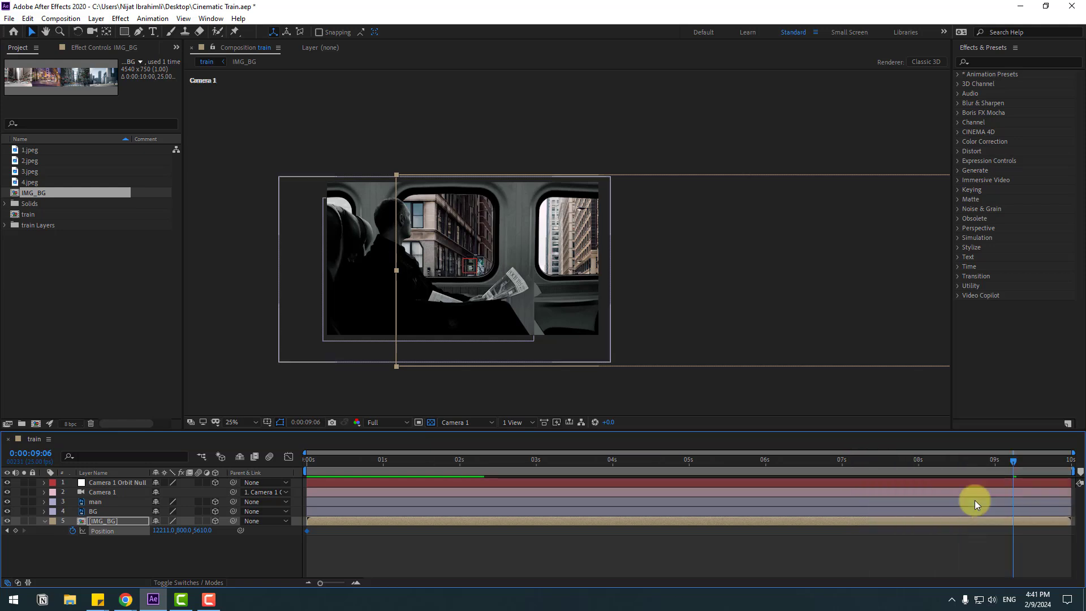
Keyframe the IMG_BG layer's position at 0:00:09:24 with an X value of -34159, so the strip travels left past the windows.
drag(1015, 464, 1076, 467)
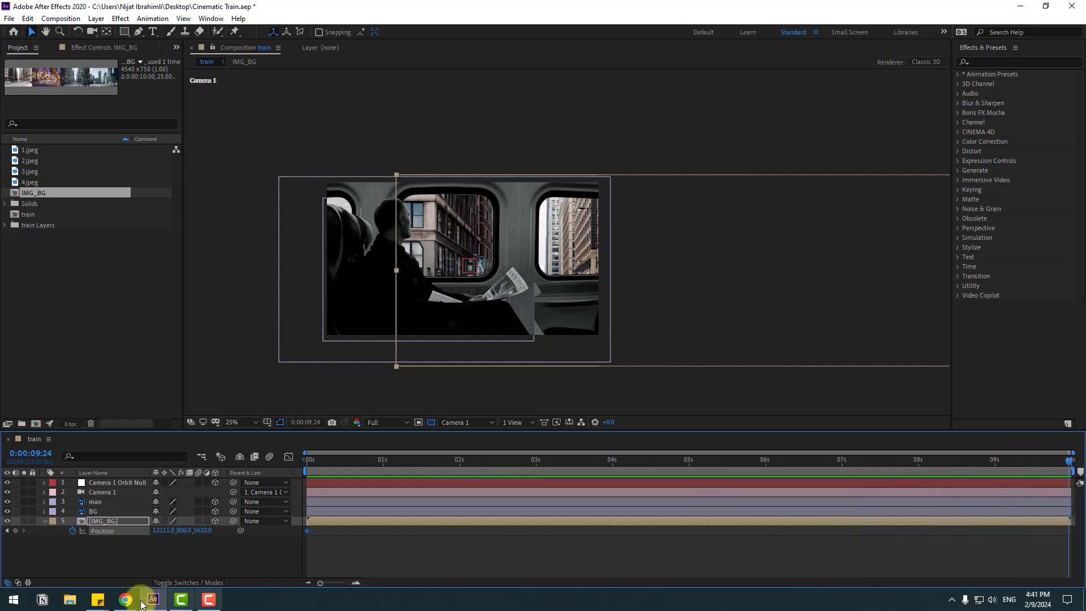
key(comma)
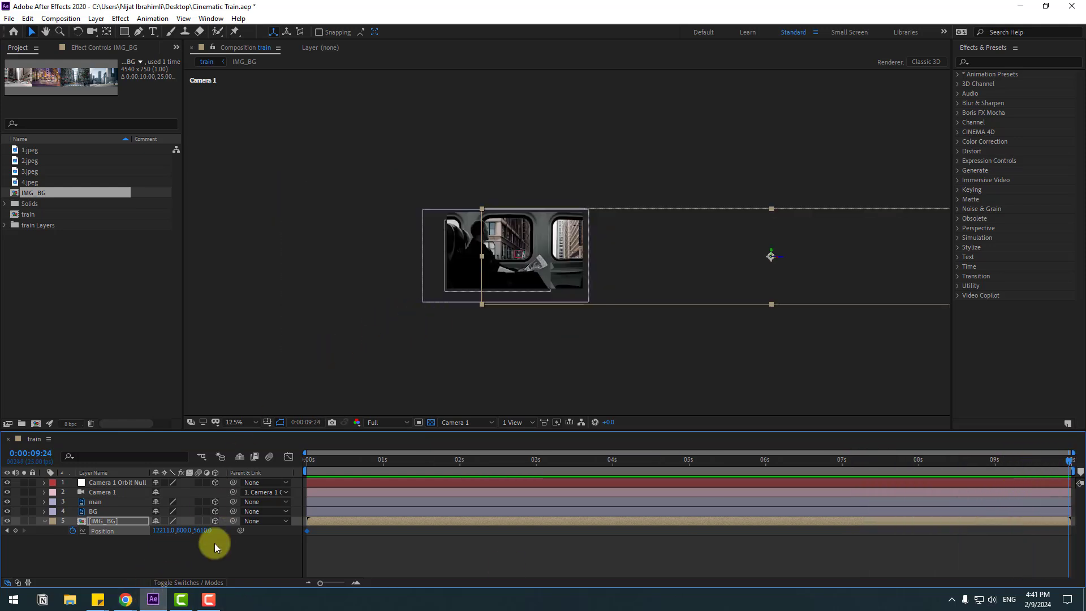
drag(151, 530, 1, 589)
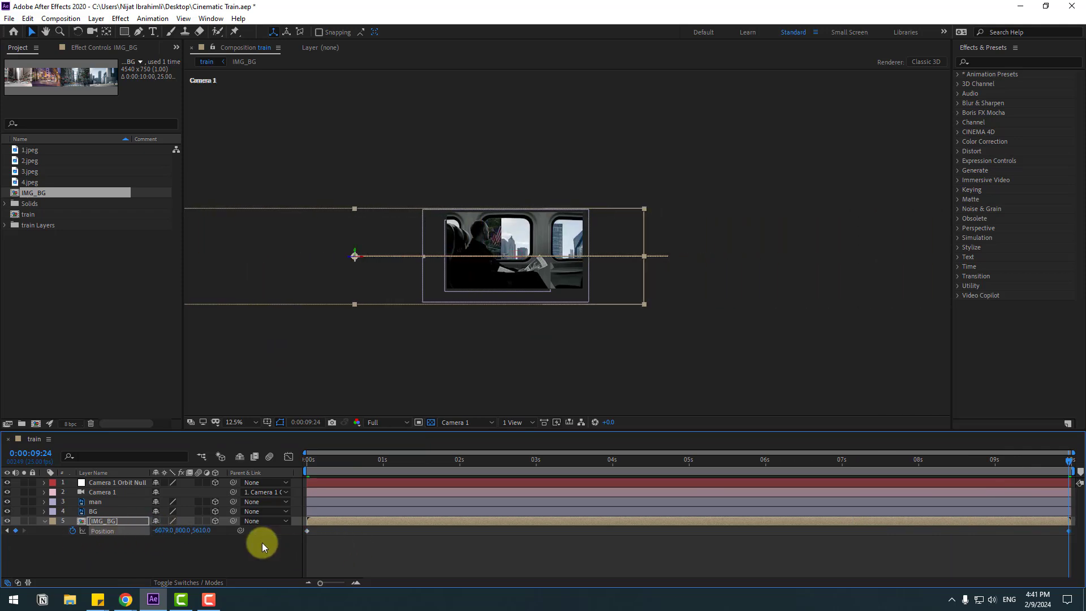
drag(159, 532, 113, 532)
key(comma)
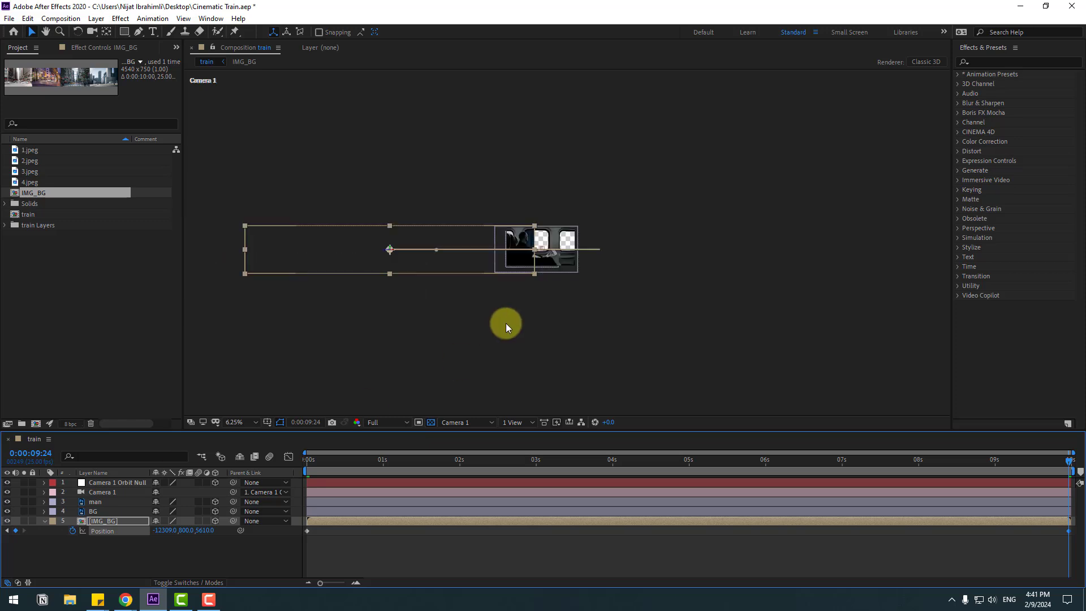
key(comma)
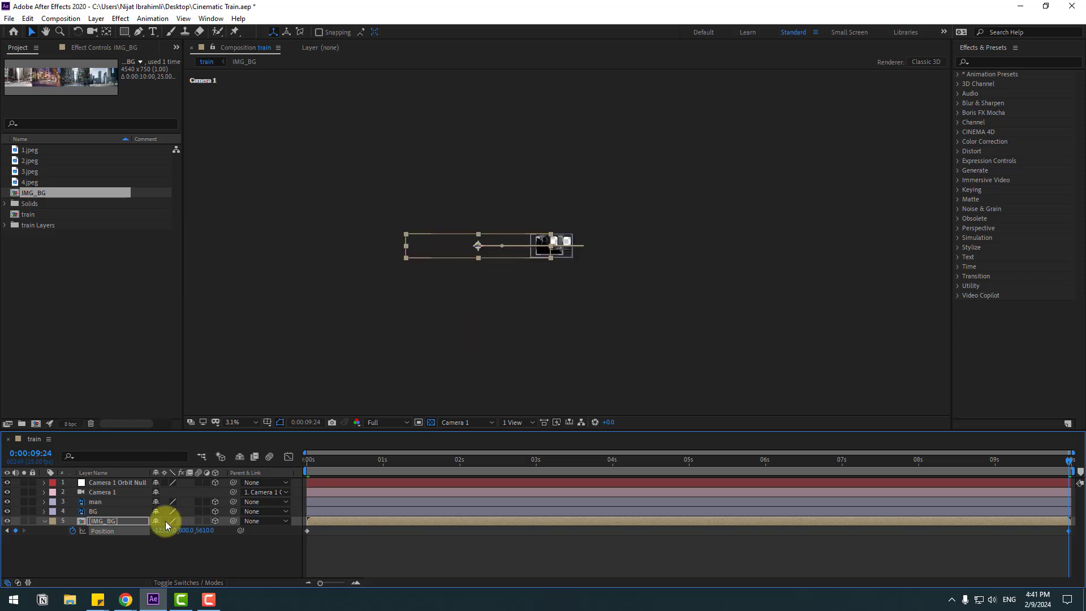
drag(164, 537, 2, 529)
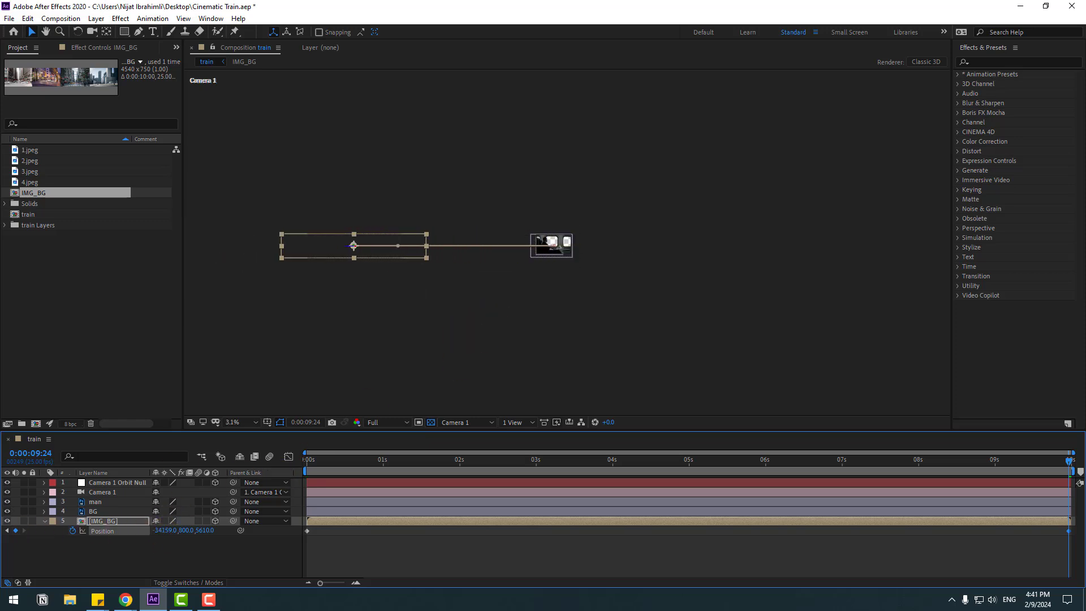
Extend the IMG_BG layer's end keyframe at 0:00:09:24 to an X position of -54579 and preview the strip's faster motion.
drag(156, 530, 23, 532)
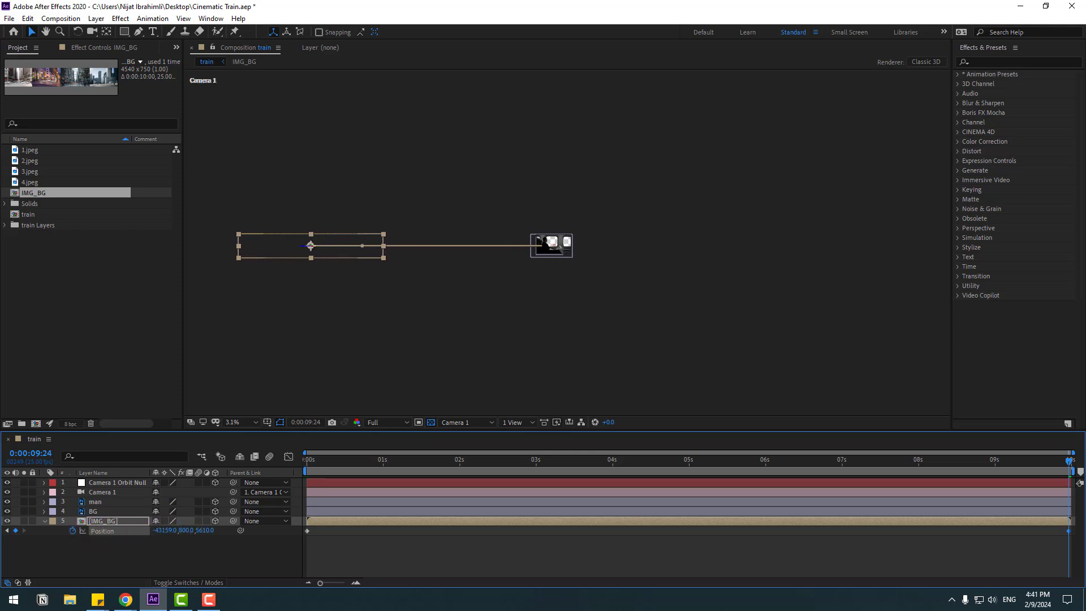
drag(156, 531, 11, 531)
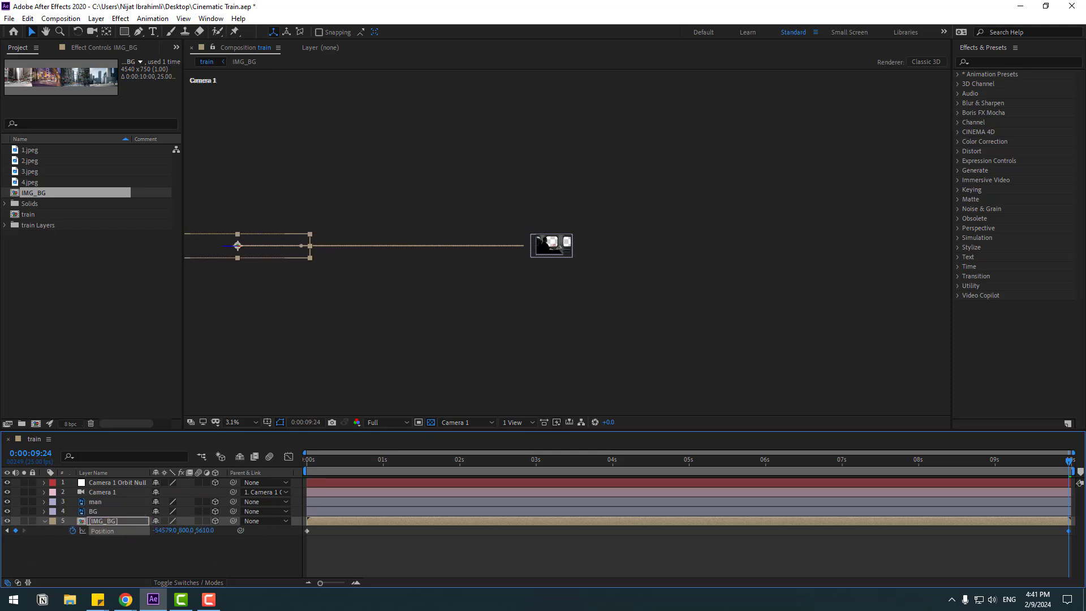
key(space)
scroll(386, 330, up, 5)
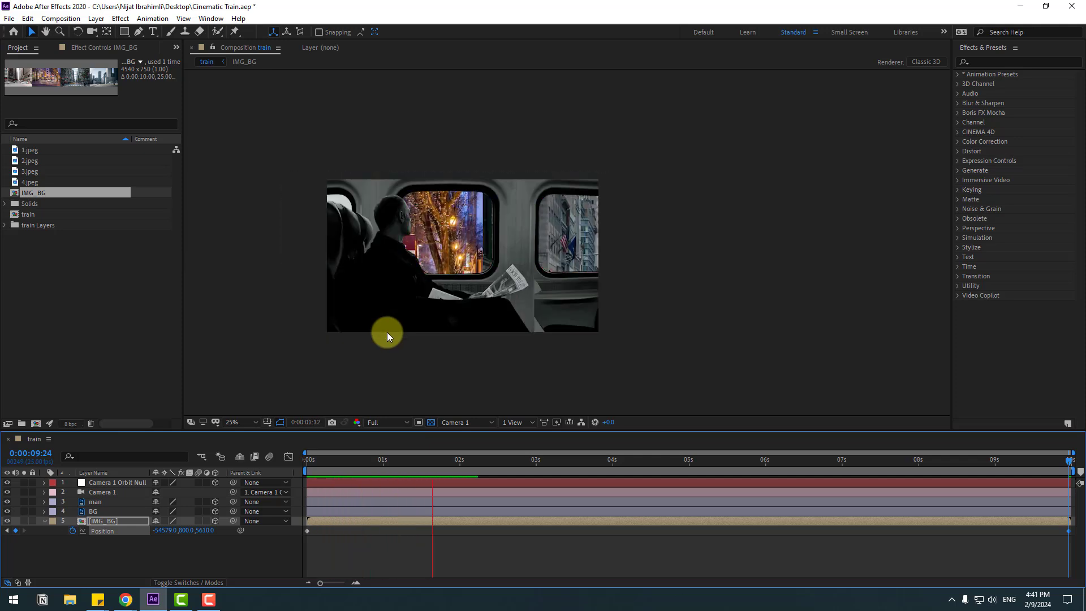
click(371, 460)
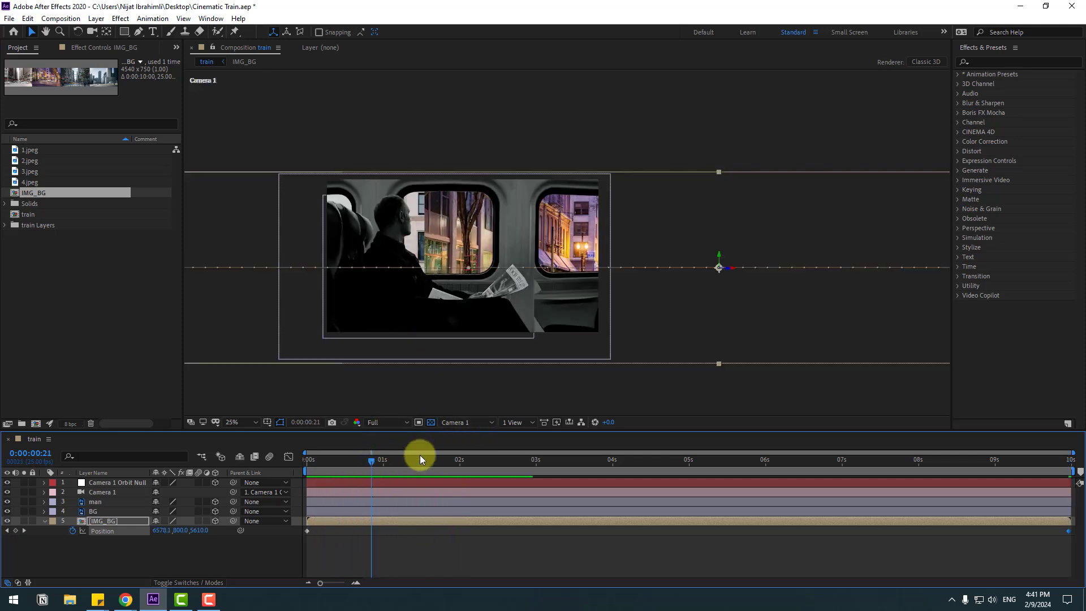
drag(379, 465, 585, 458)
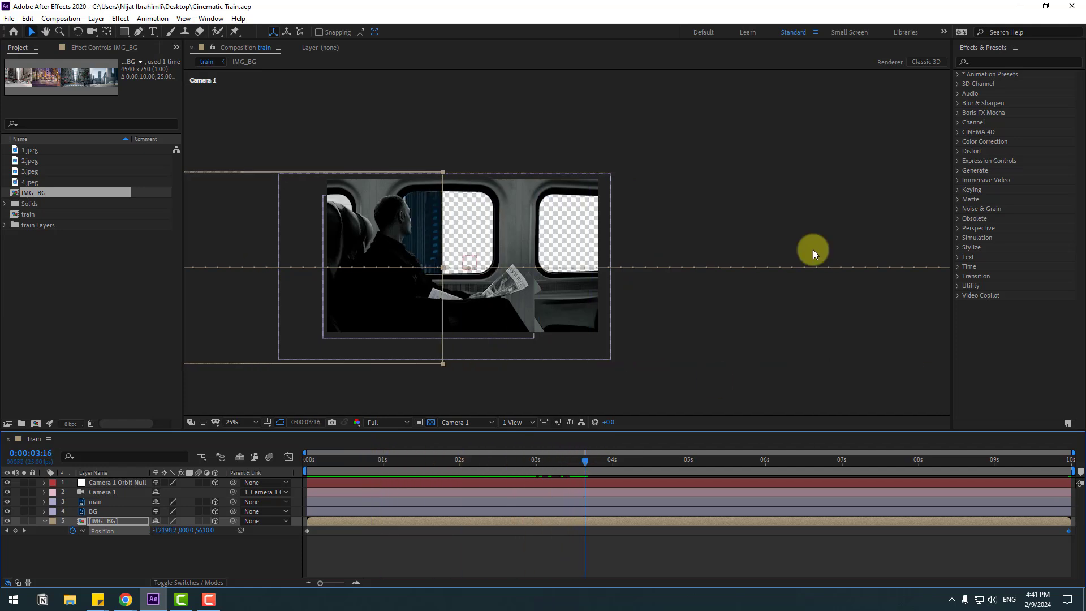
Find the tile effects and apply CC RepeTile to the IMG_BG layer.
click(998, 63)
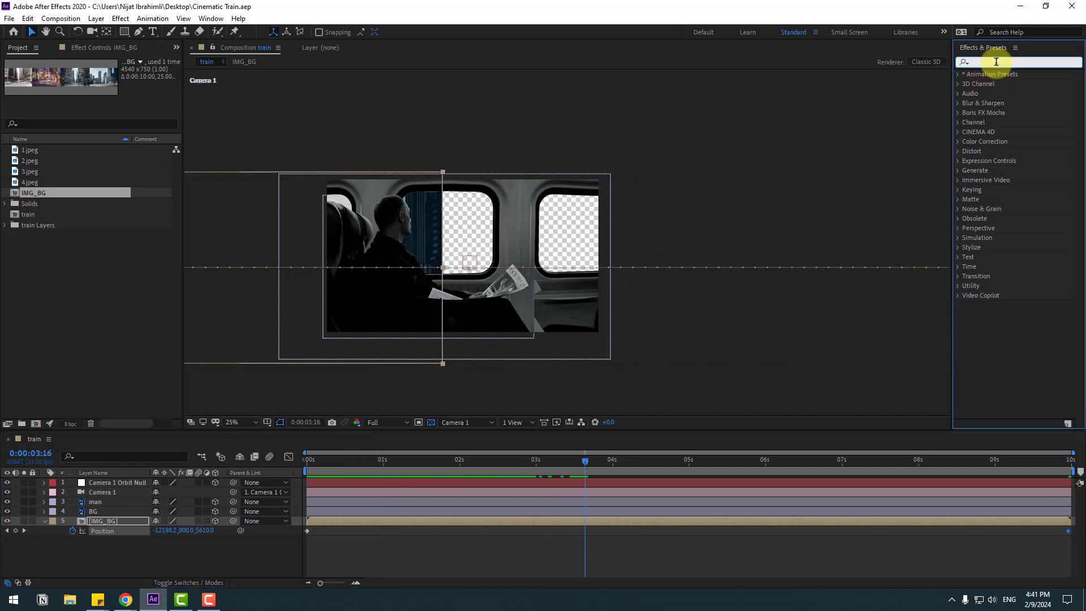
text(tile)
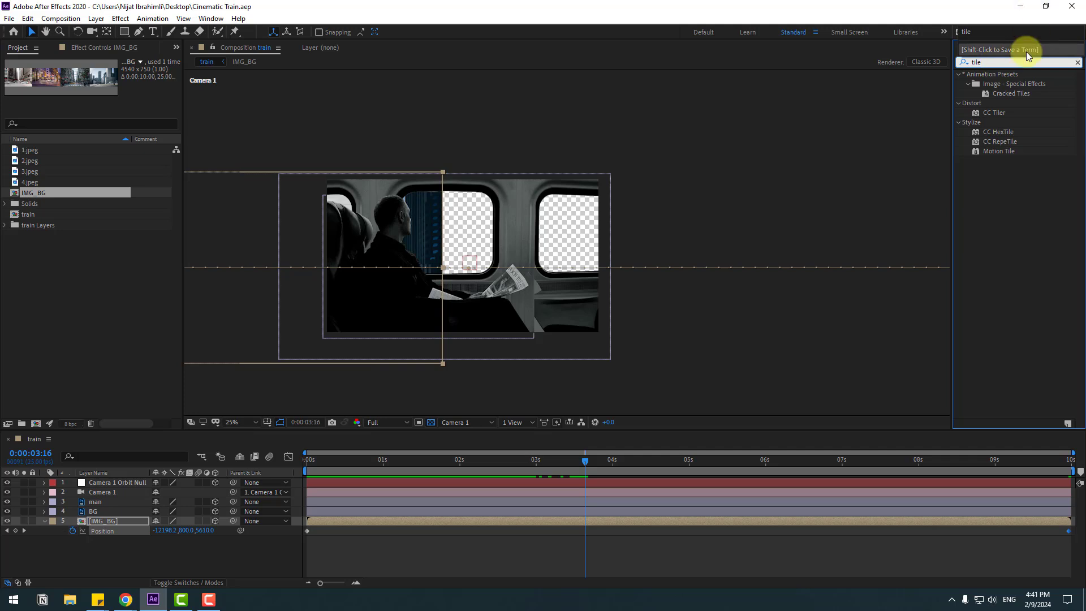
drag(1000, 143, 103, 521)
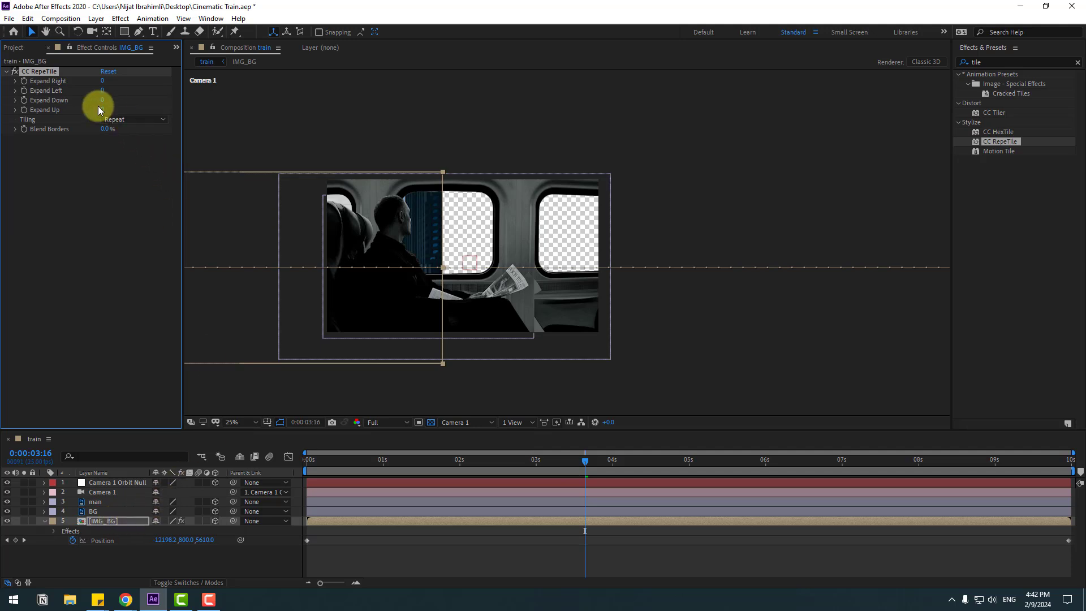
Raise CC RepeTile's Expand Right to 8198, checking along the timeline that the strip fills the windows up to 0:00:09:24.
drag(105, 80, 599, 403)
drag(596, 457, 653, 462)
drag(102, 80, 565, 79)
drag(711, 464, 793, 461)
drag(105, 80, 1075, 95)
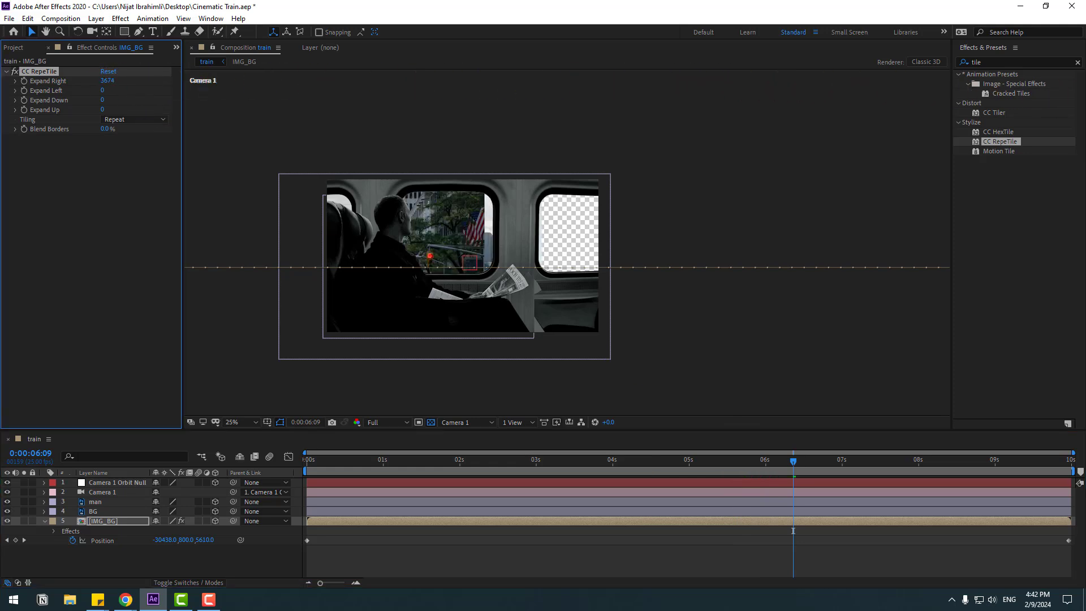
drag(818, 463, 894, 460)
drag(110, 81, 238, 81)
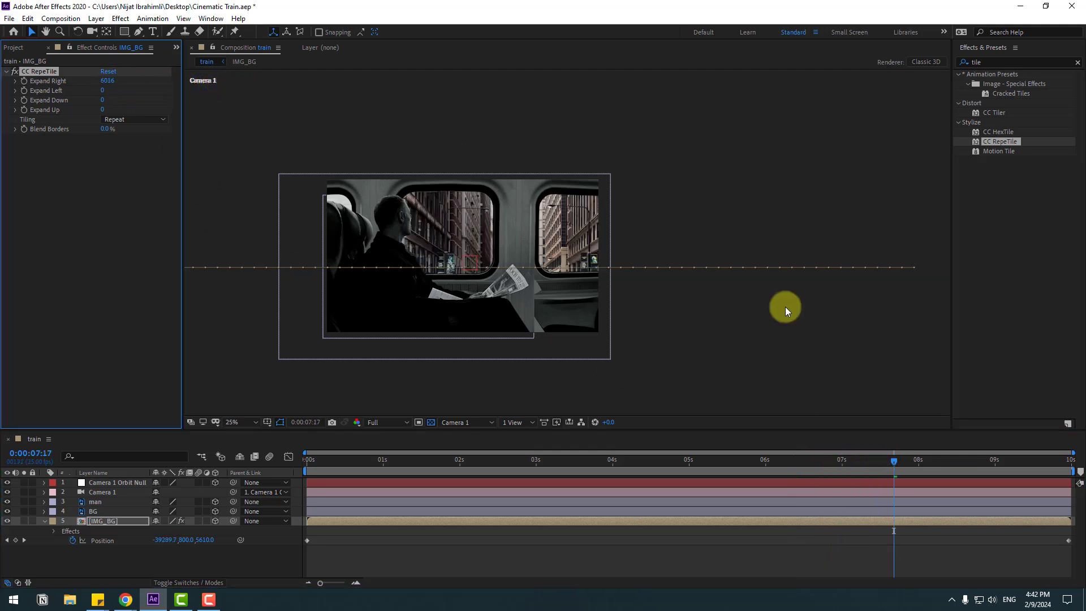
drag(906, 470, 961, 466)
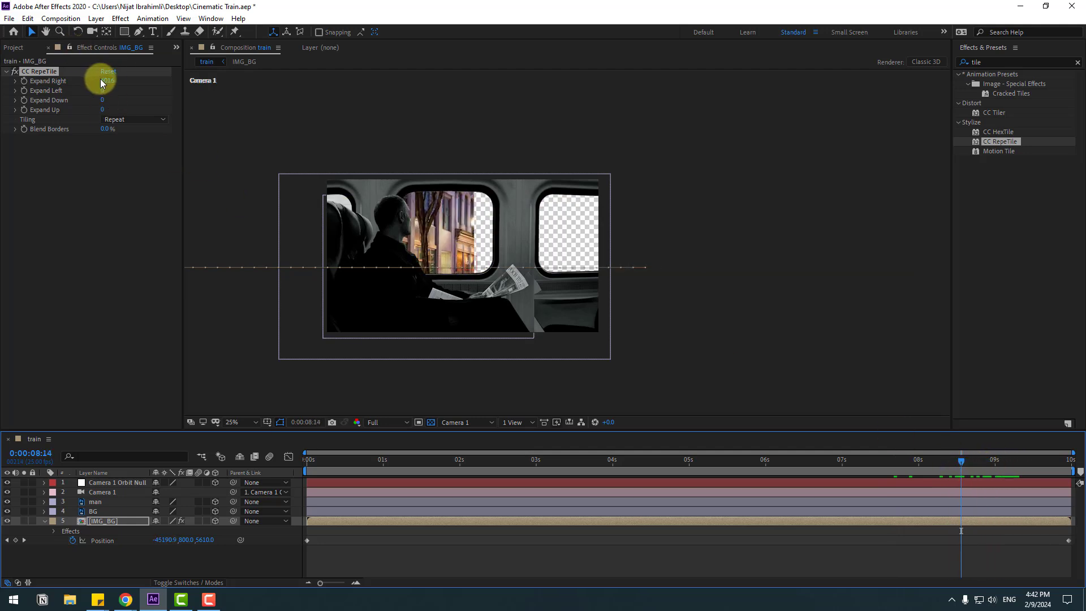
drag(104, 80, 485, 80)
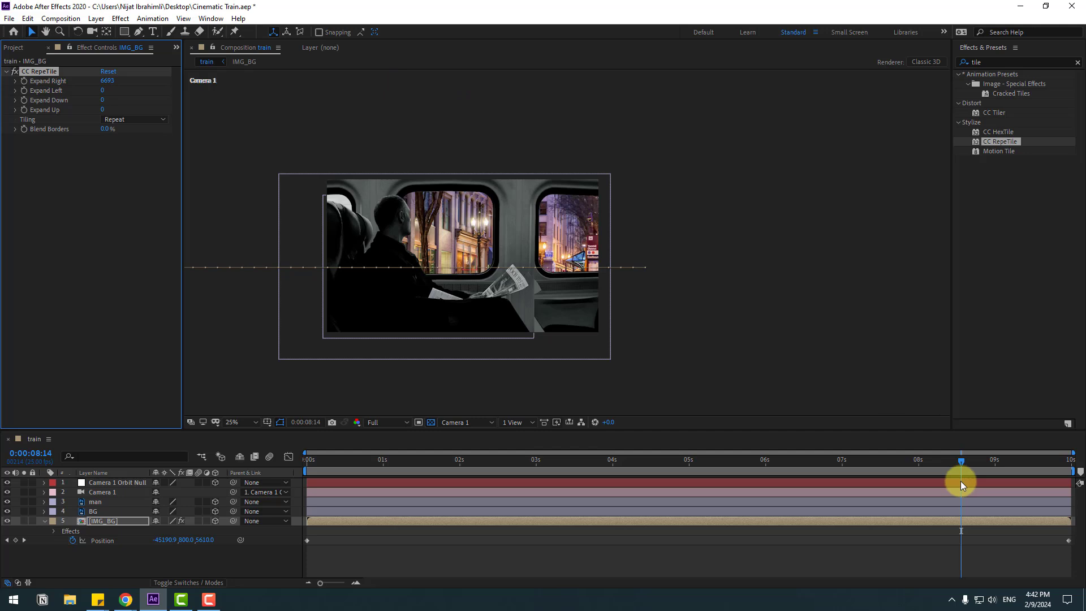
drag(983, 468, 1051, 466)
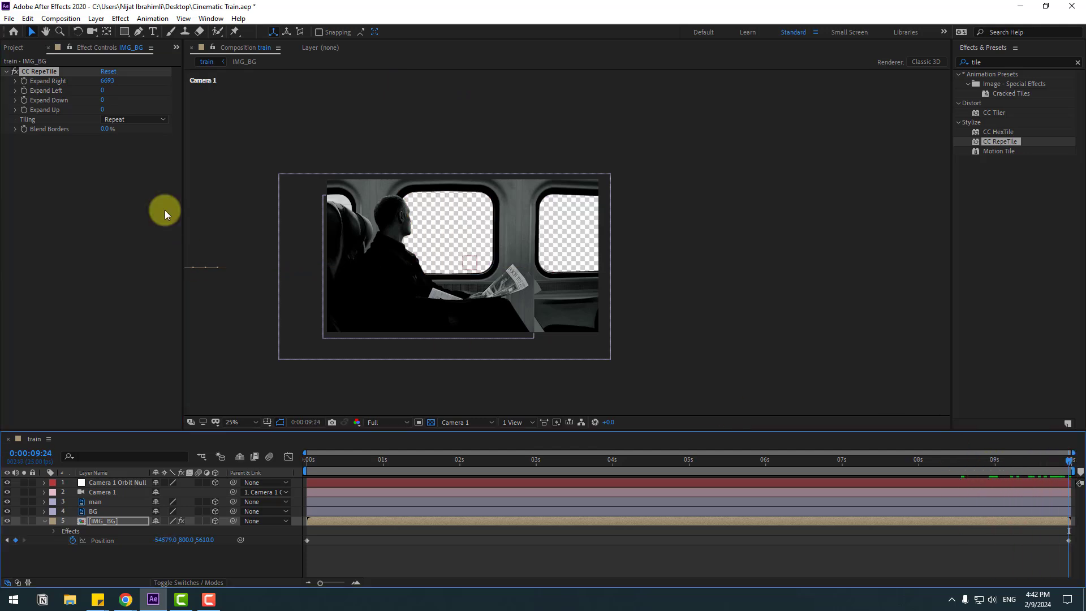
drag(106, 80, 1015, 137)
click(388, 560)
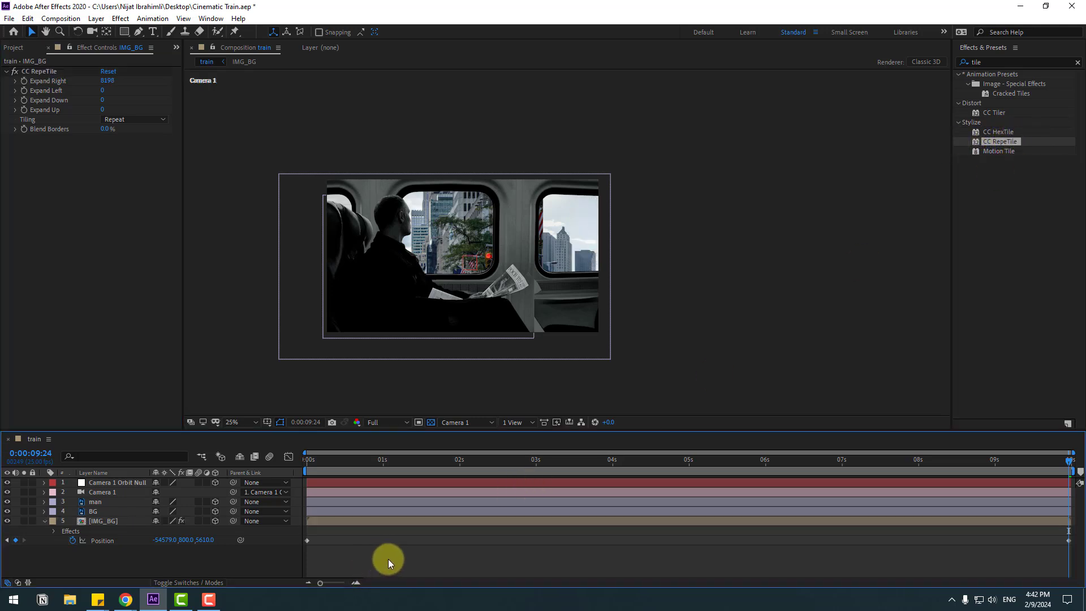
Preview the repeating city strip and lower the composition's preview resolution to Quarter.
key(space)
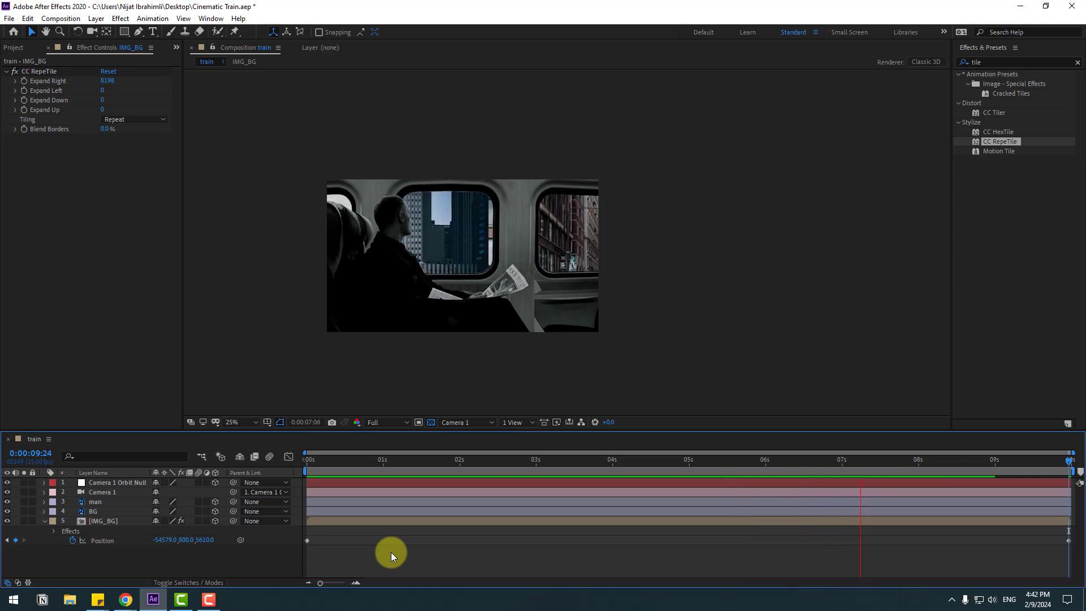
click(547, 470)
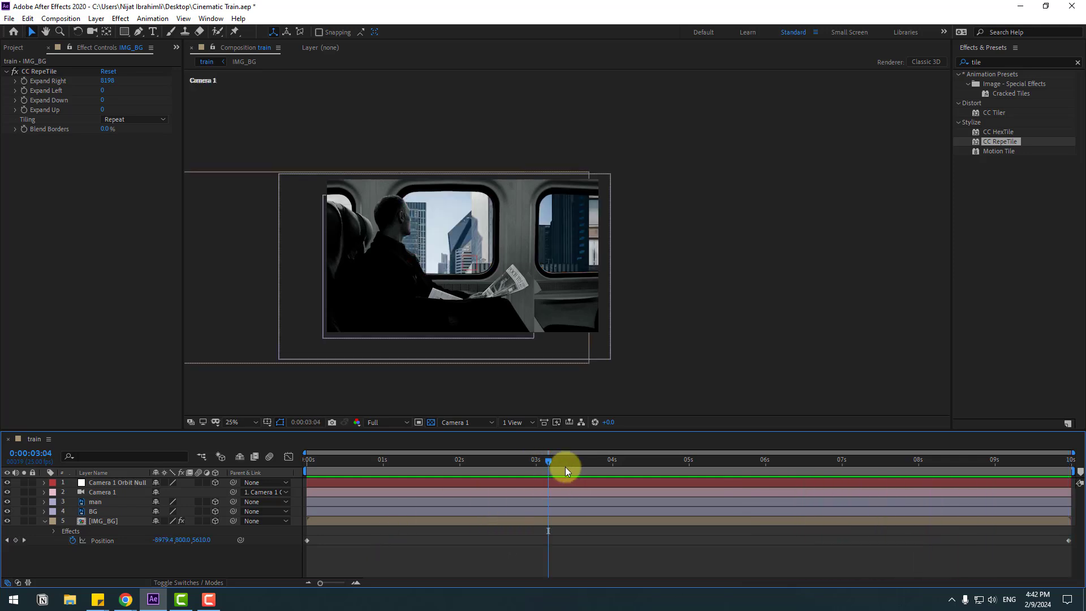
click(379, 423)
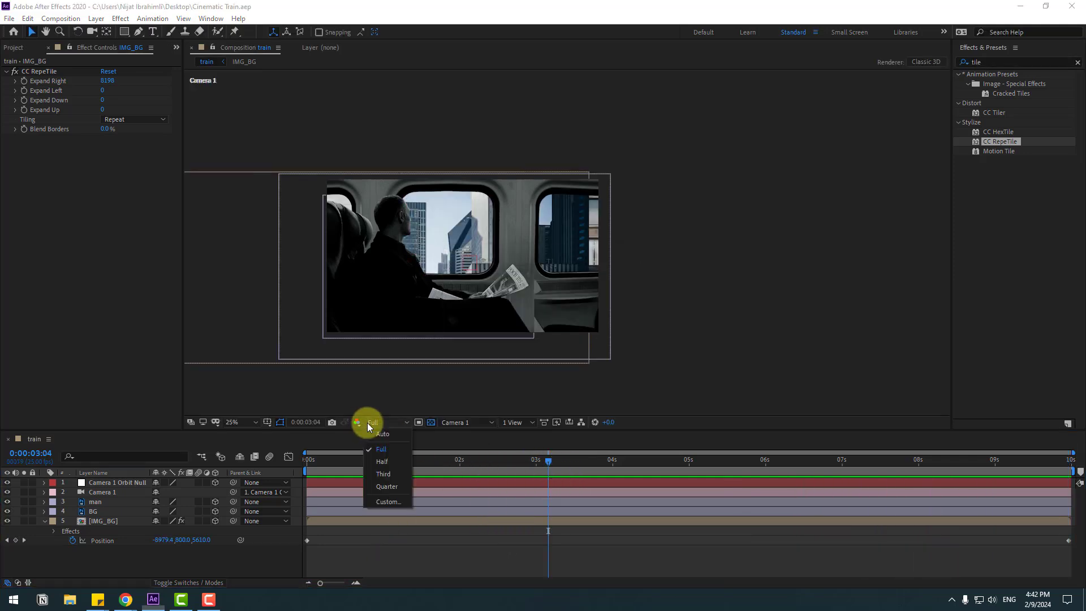
click(389, 487)
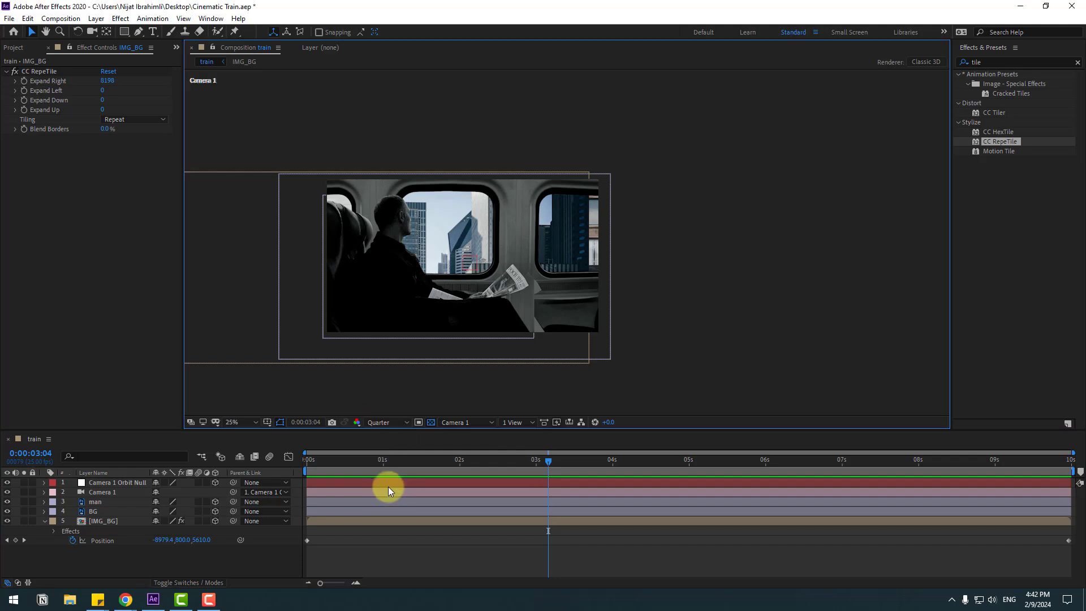
Enable motion blur for the train composition and its orbit null, man, BG and IMG_BG layers, and preview it fitted to the viewer.
click(44, 524)
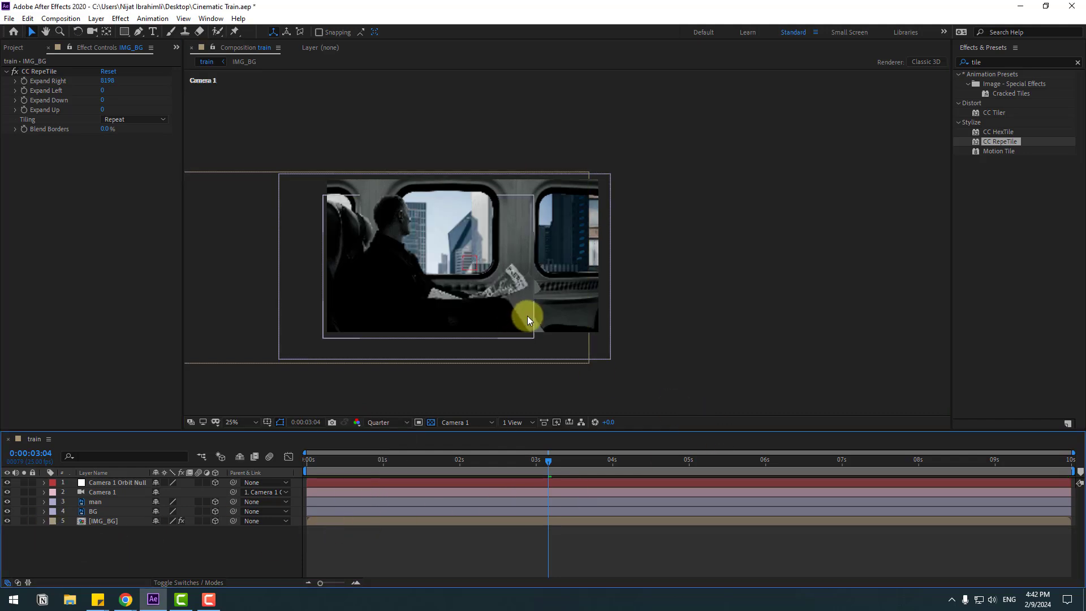
scroll(528, 316, up, 2)
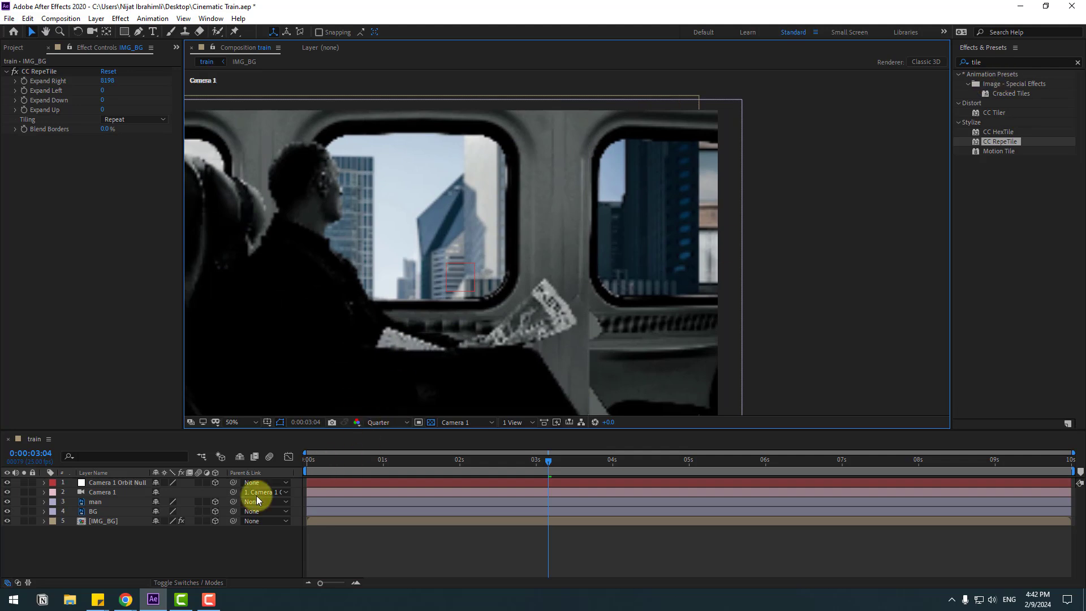
drag(199, 483, 199, 531)
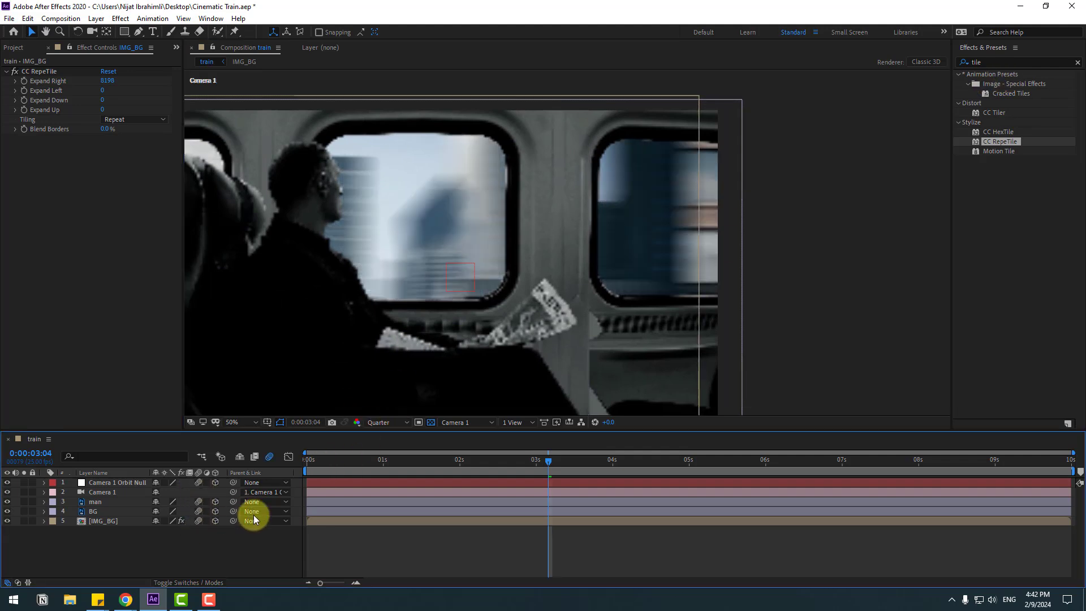
click(245, 424)
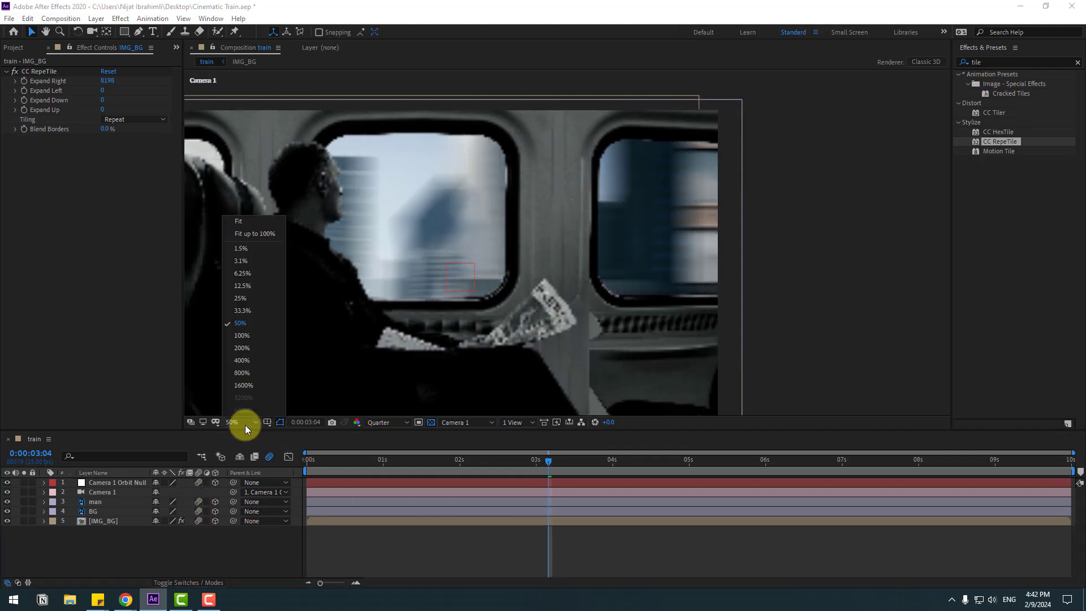
click(270, 237)
key(space)
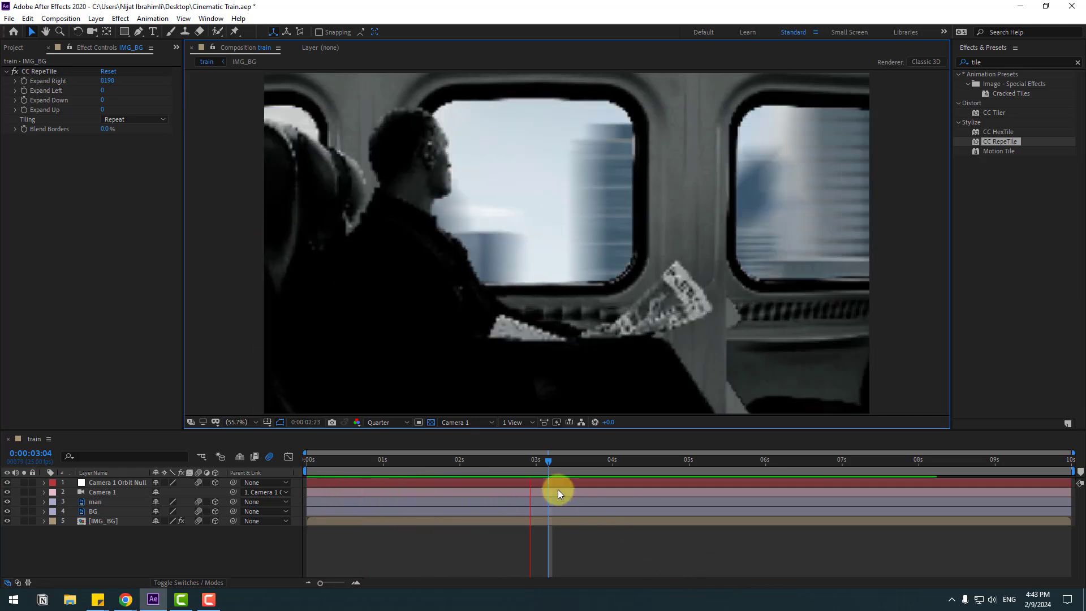
click(570, 455)
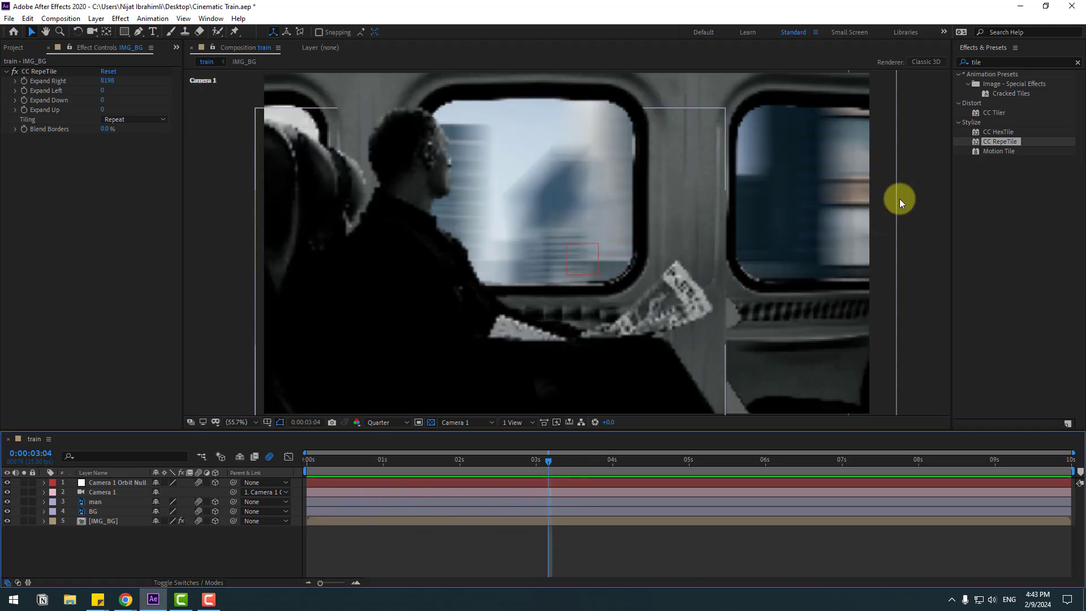
Apply the Black & White effect to the IMG_BG layer and preview the result.
click(977, 62)
text(black)
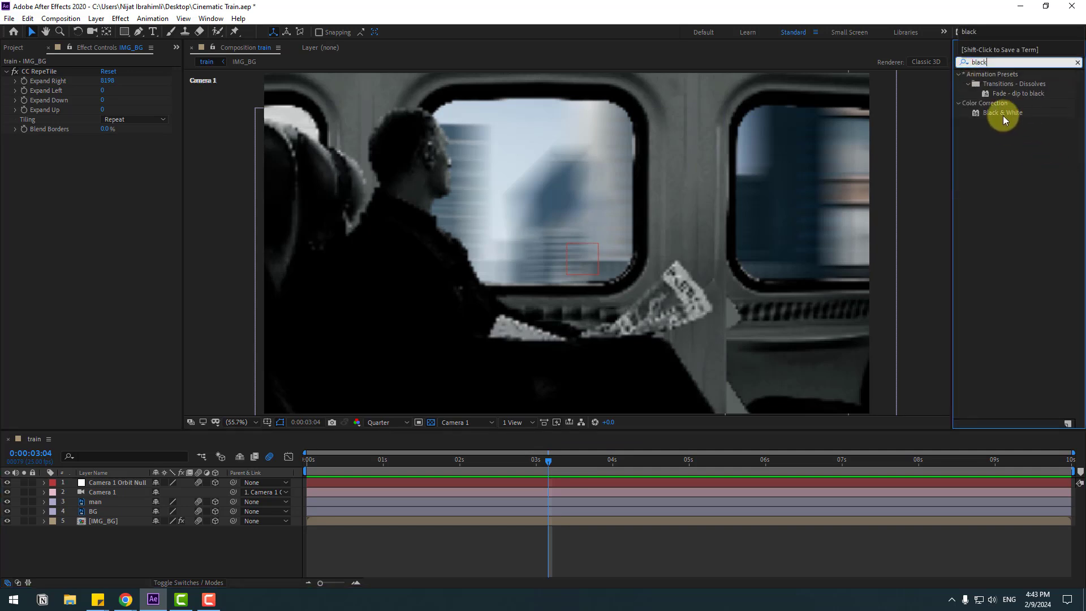
click(981, 109)
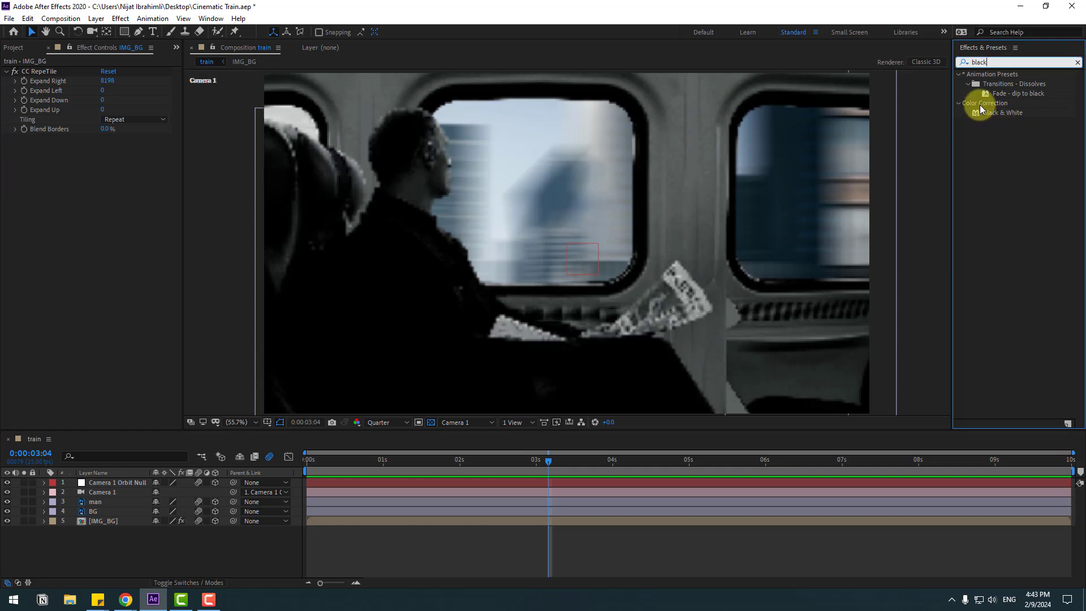
drag(1001, 113, 118, 521)
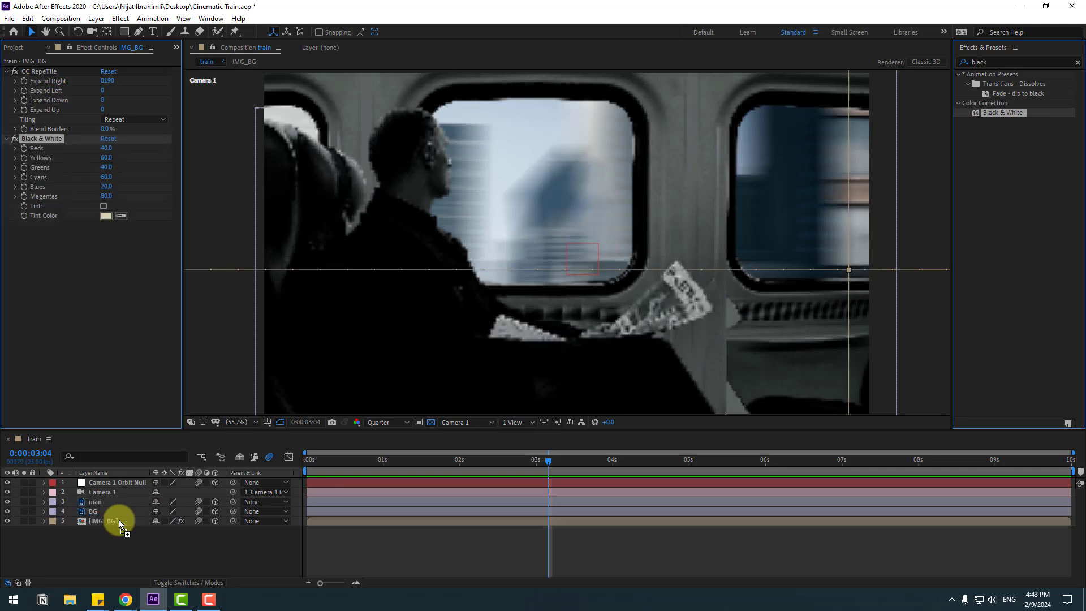
click(511, 547)
key(space)
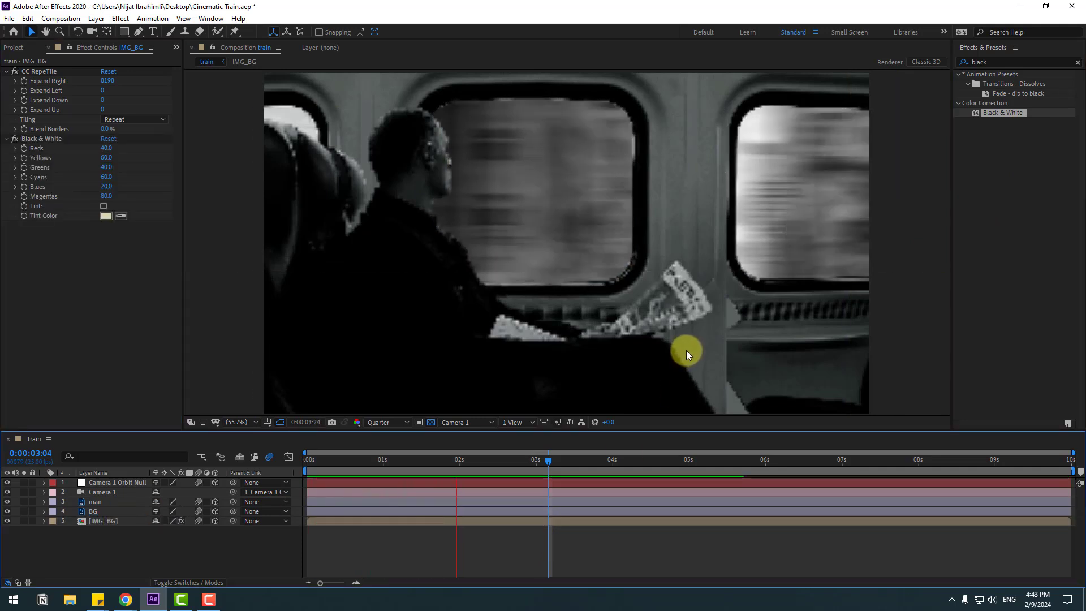
key(space)
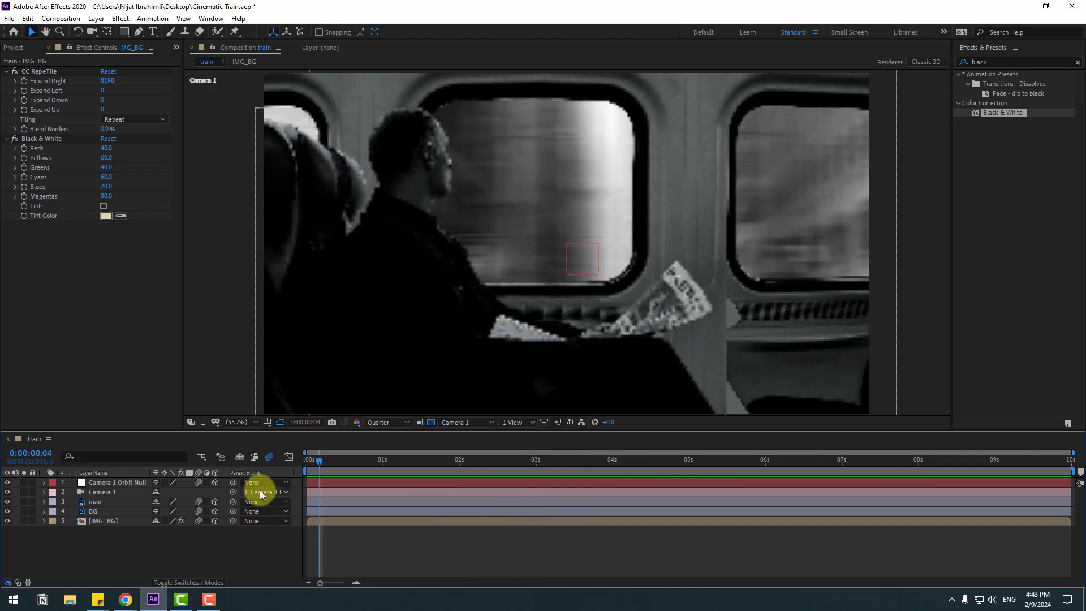
Solo the BG layer to show the carriage wall on its own.
click(91, 512)
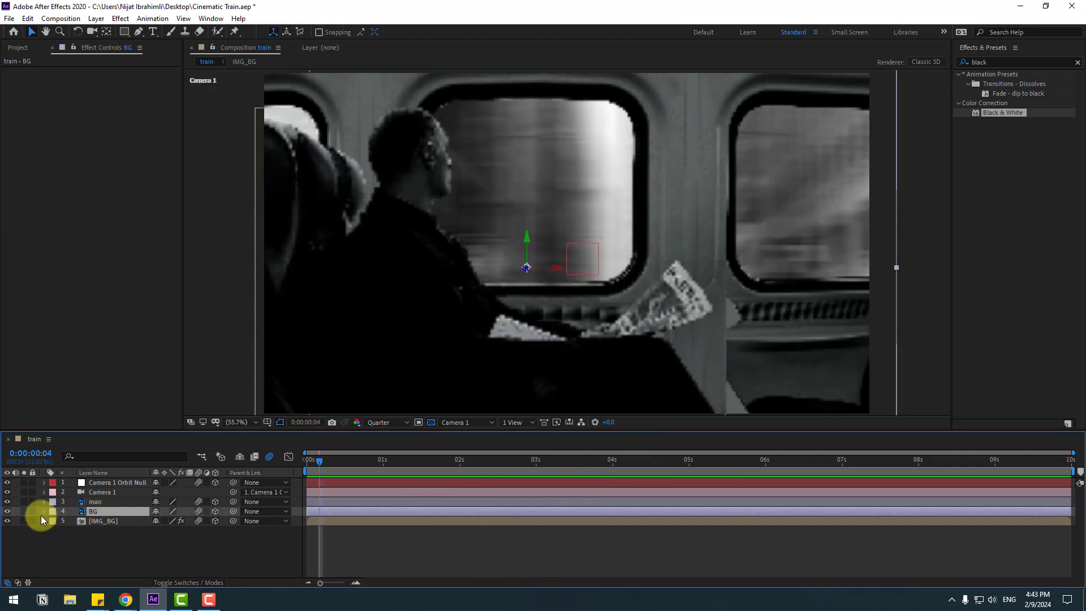
click(24, 511)
scroll(316, 223, left, 2)
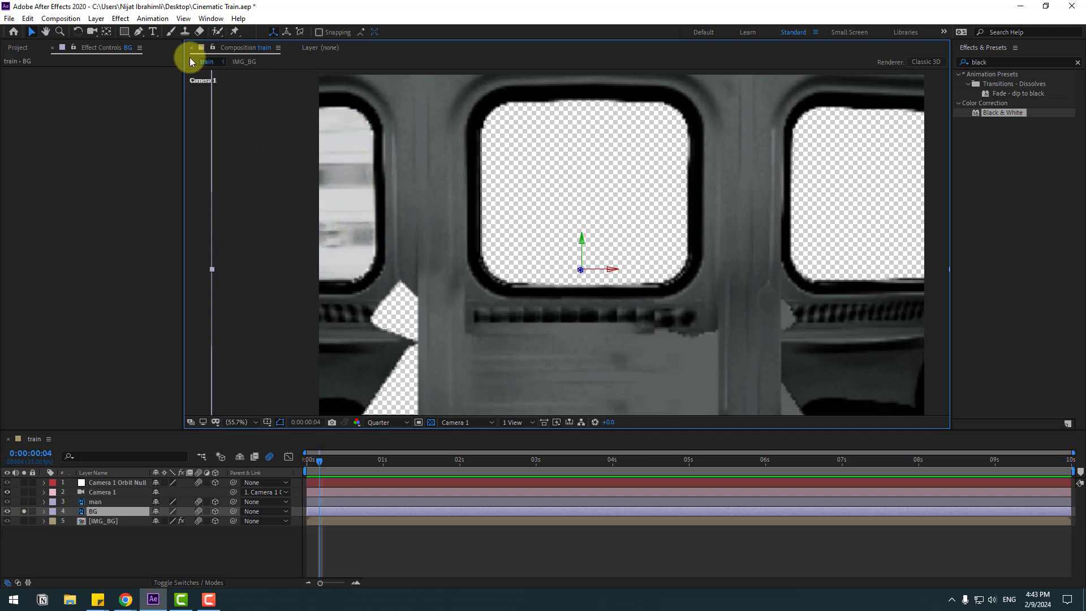
Draw a closed Pen mask on the BG layer around the partly visible leftmost window opening, following its rounded corners.
click(140, 33)
scroll(316, 108, up, 2)
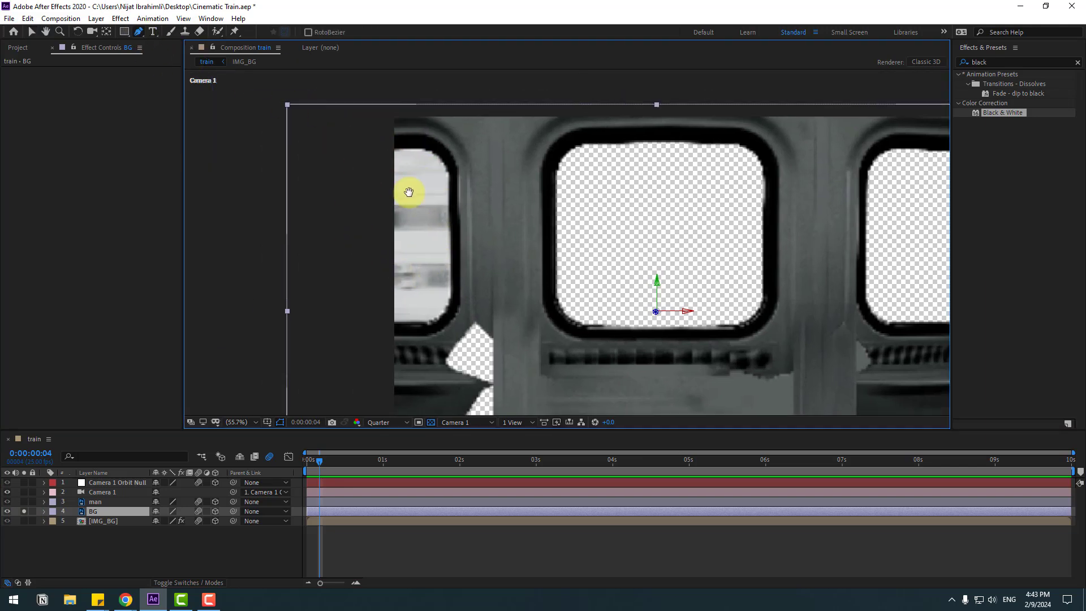
click(316, 112)
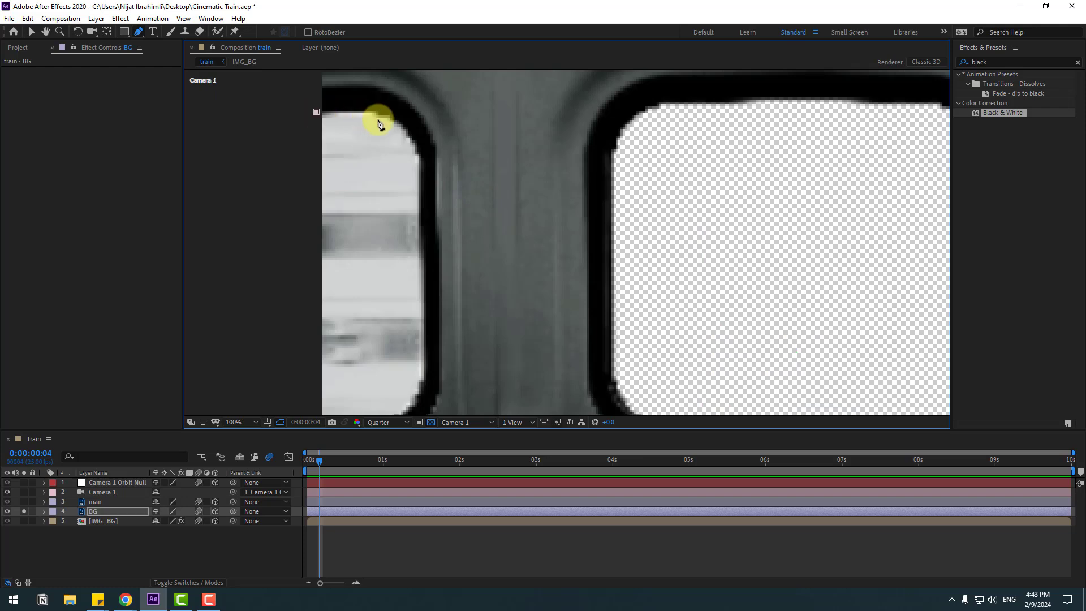
drag(400, 123, 416, 142)
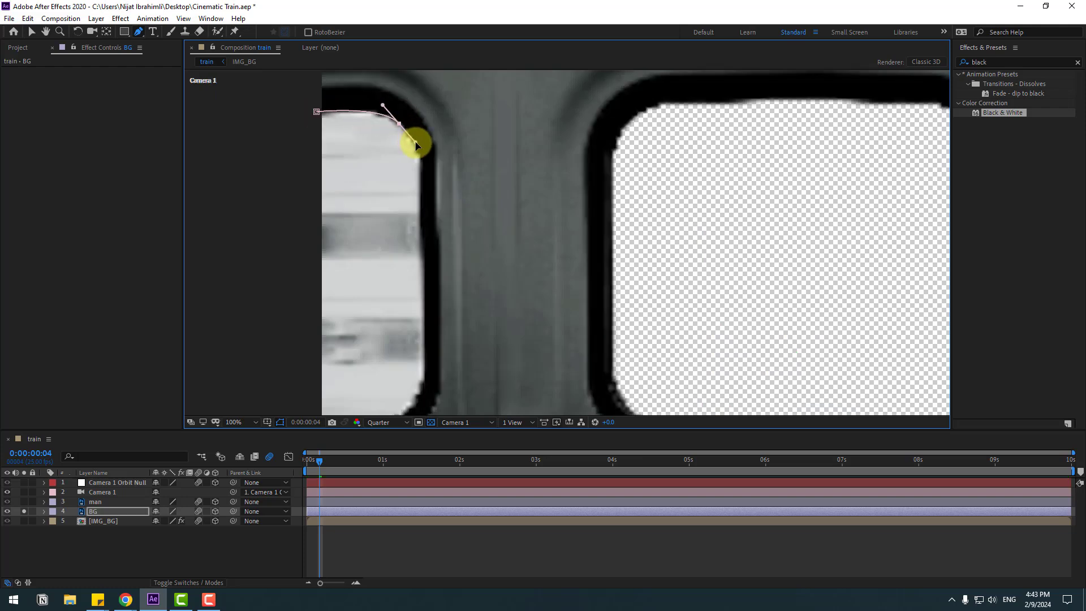
drag(425, 276, 425, 317)
drag(421, 187, 419, 220)
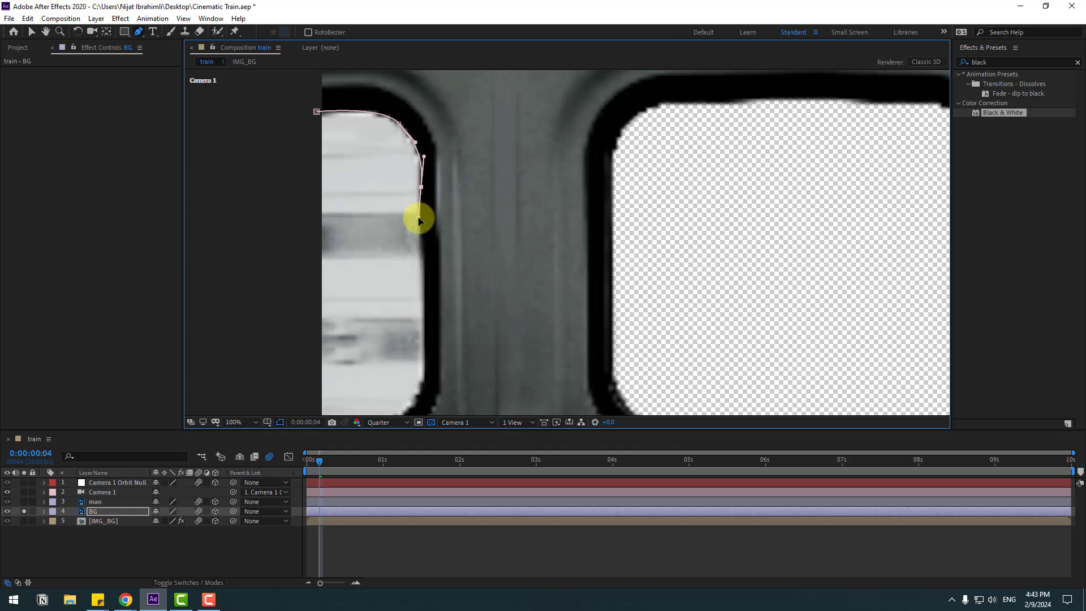
scroll(422, 220, down, 3)
drag(417, 271, 292, 360)
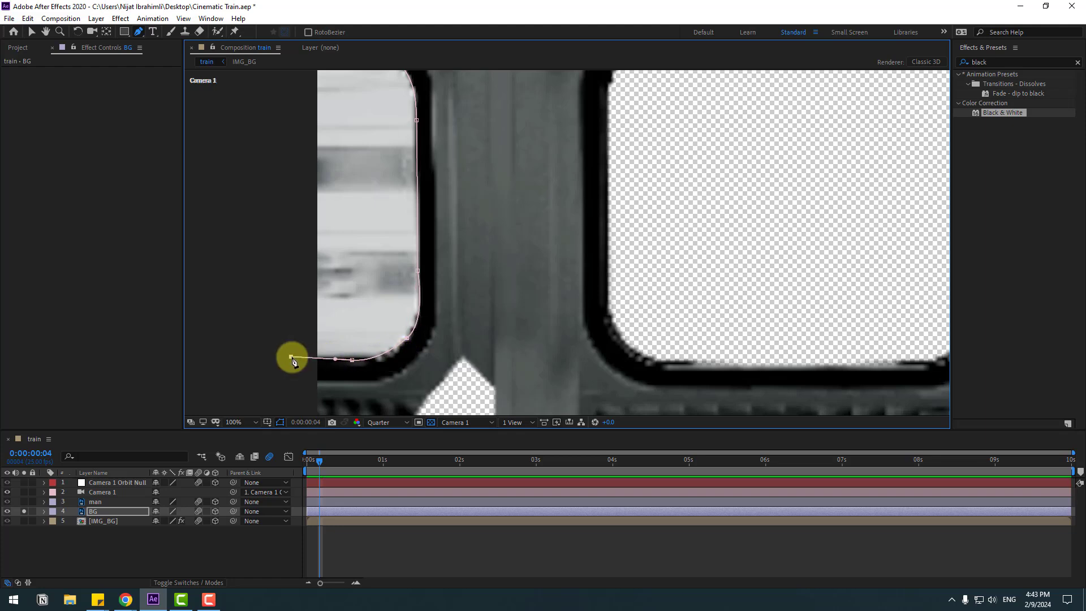
scroll(313, 232, up, 5)
click(311, 122)
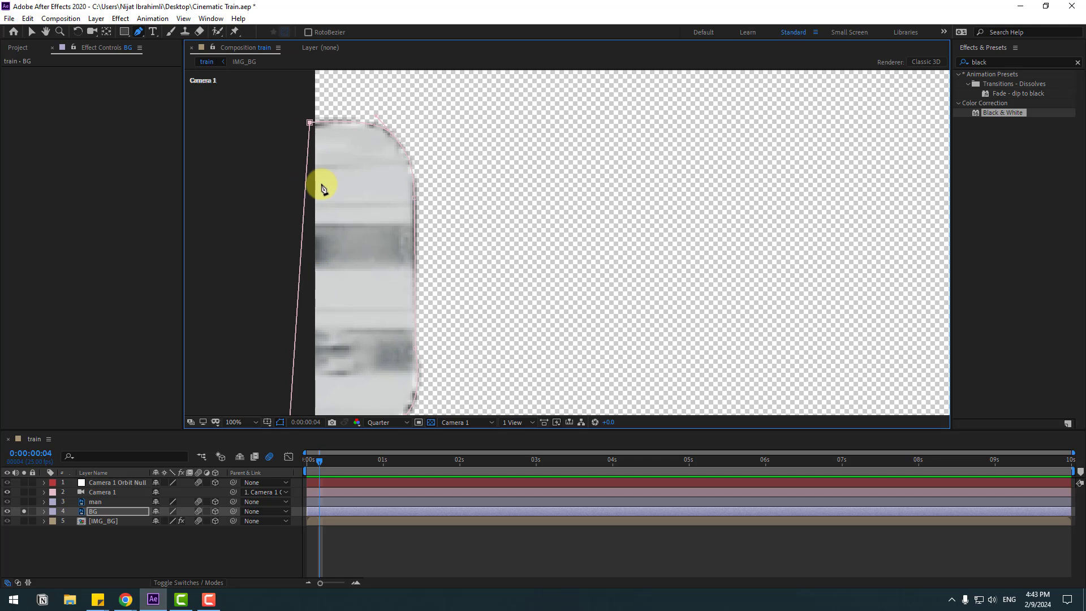
Invert Mask 1 on the BG layer so it cuts out the leftmost window, and collapse the layer's properties.
click(32, 32)
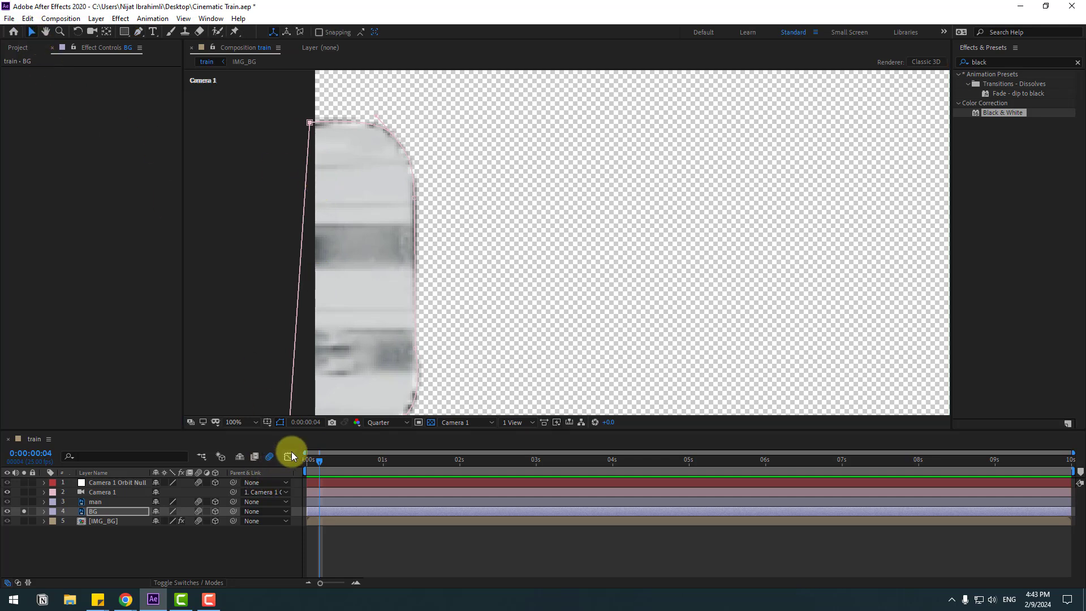
key(m)
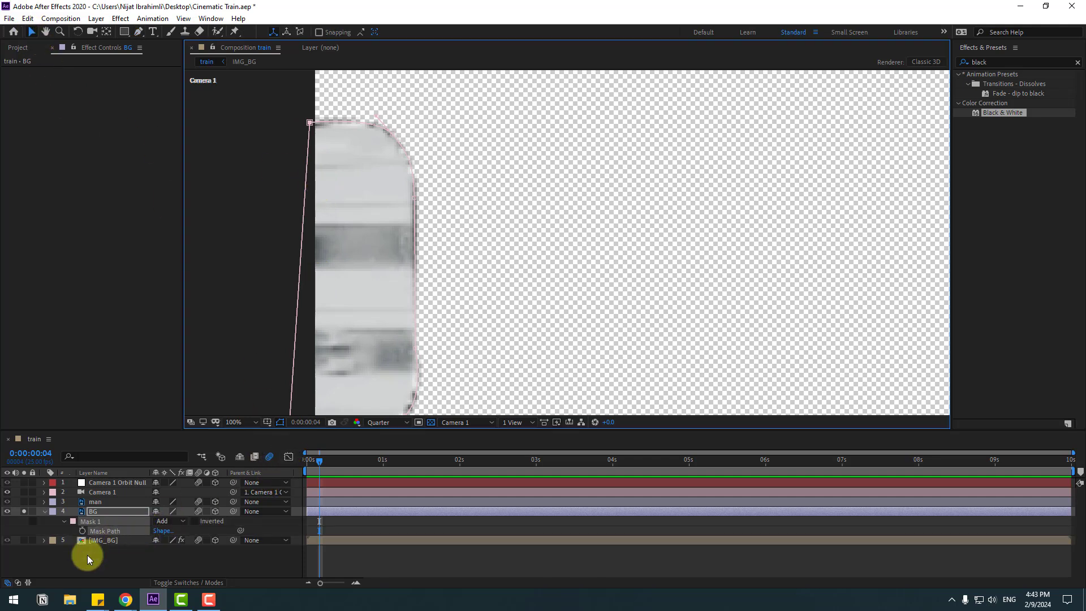
click(195, 521)
click(153, 564)
click(44, 511)
scroll(399, 368, down, 2)
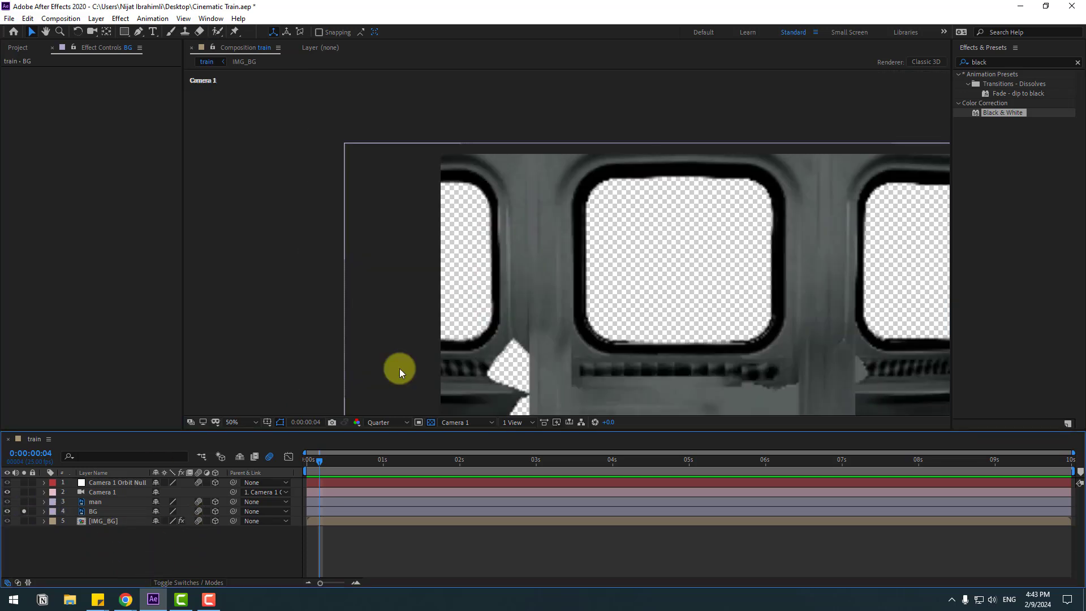
Unsolo BG and shift IMG_BG's starting Position keyframe horizontally so the city strip fills the leftmost window, checking it along the timeline.
click(27, 508)
mouse_move(313, 463)
mouse_down()
mouse_move(357, 464)
mouse_move(307, 464)
mouse_up()
click(106, 523)
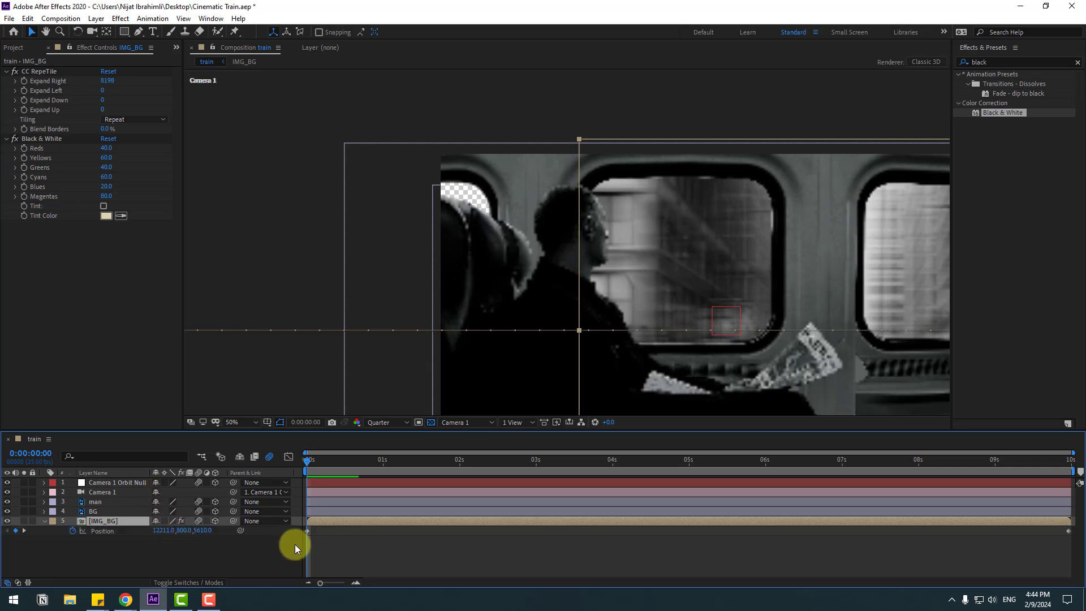
drag(317, 532, 253, 543)
drag(161, 536, 54, 529)
click(320, 562)
drag(314, 462, 526, 461)
drag(727, 473, 32, 531)
click(43, 521)
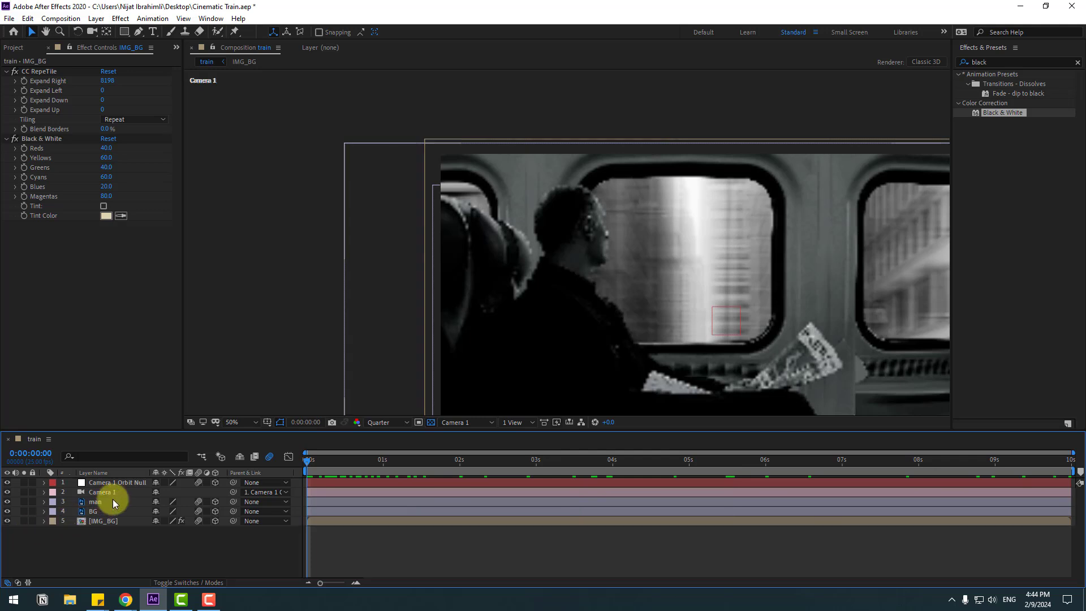
Keyframe Camera 1 Orbit Null's Position with Z at -59 at the start and 414 at 0:00:09:24.
click(113, 484)
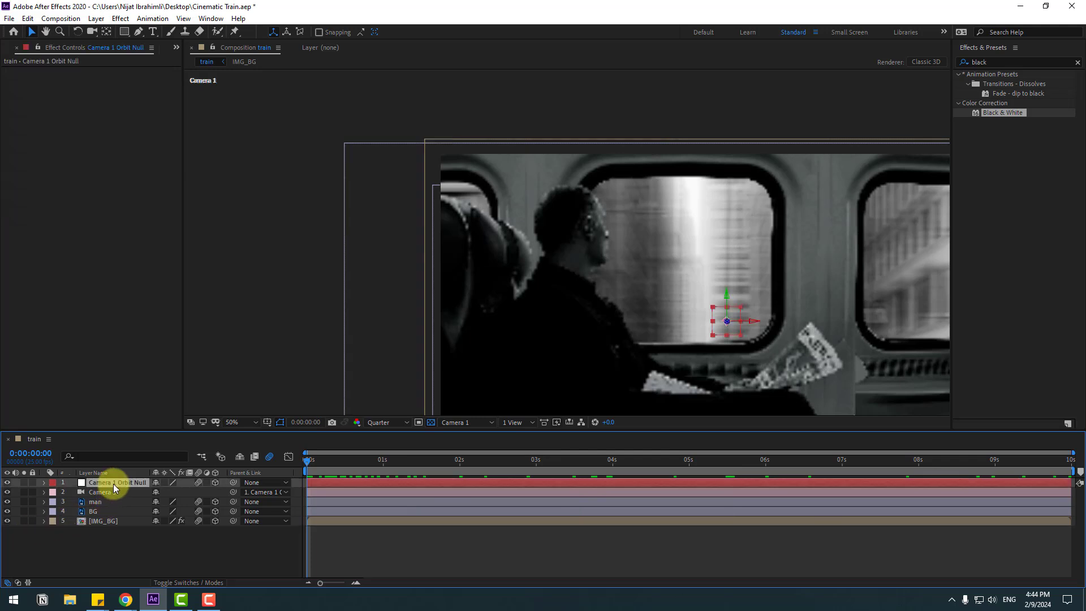
key(p)
drag(195, 494, 164, 504)
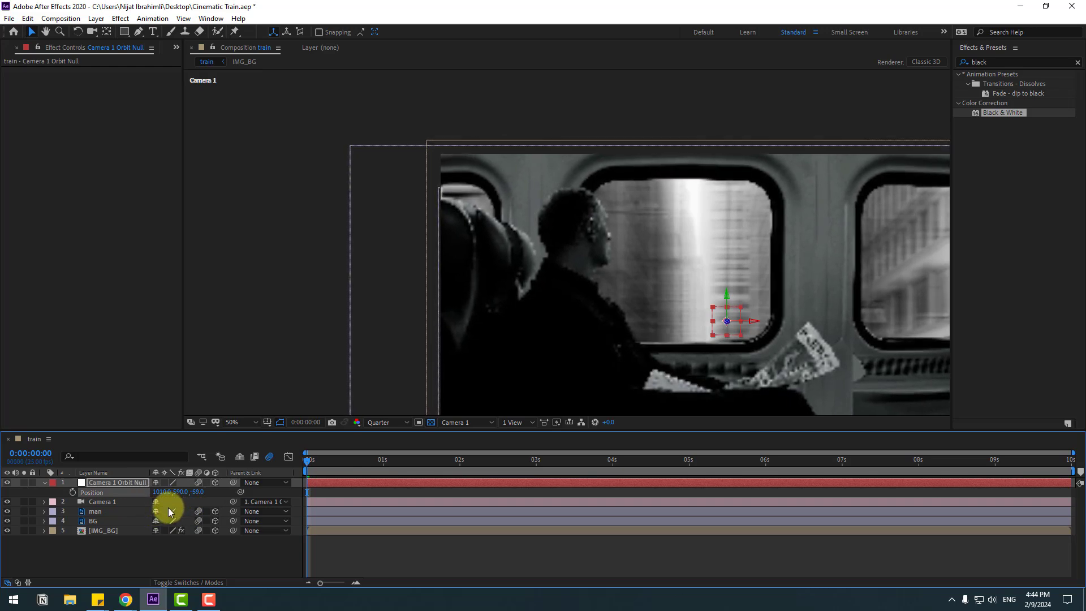
drag(382, 467, 1070, 468)
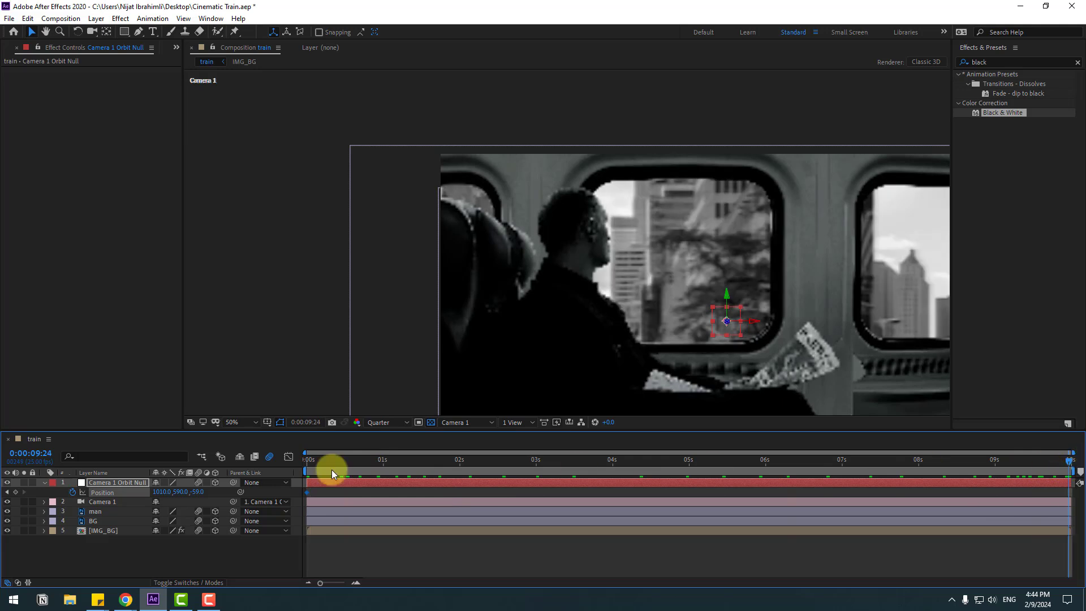
drag(201, 496, 433, 459)
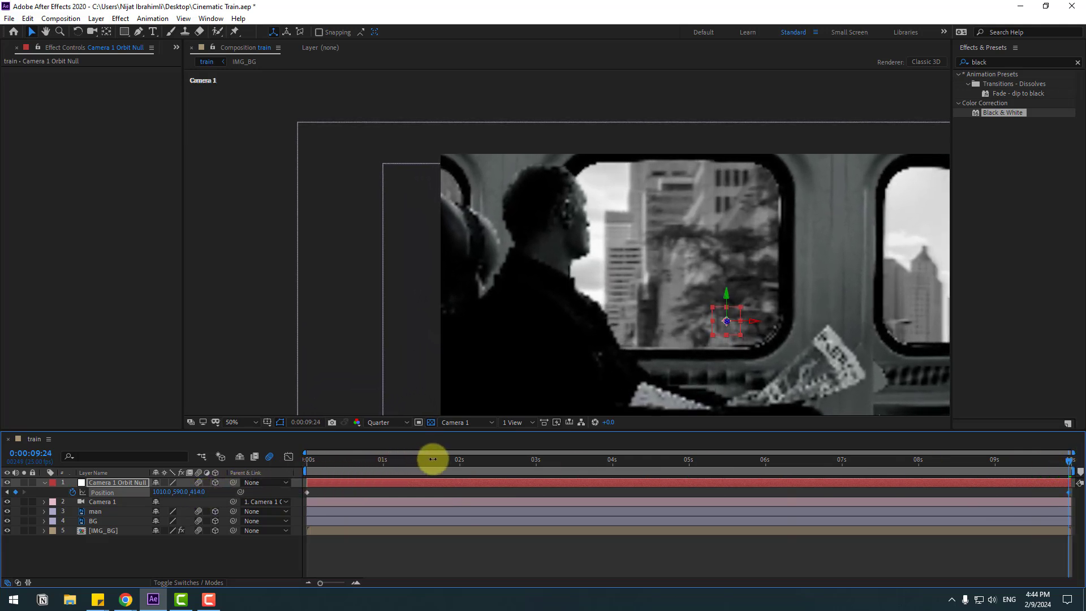
Preview the camera push-in fitted to the viewer, return to the start and save the project.
key(space)
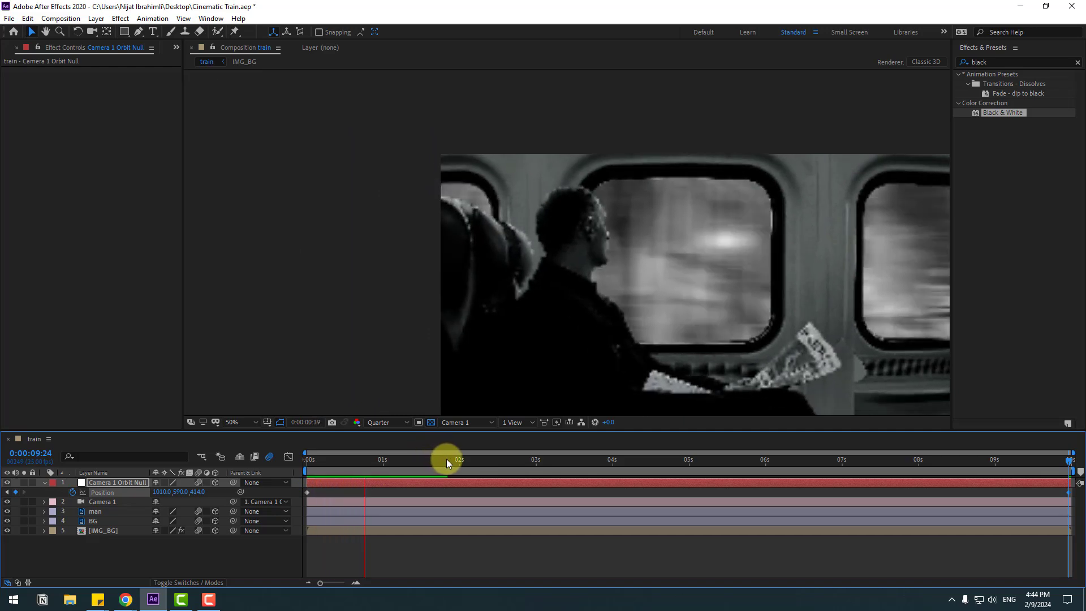
click(238, 422)
click(243, 235)
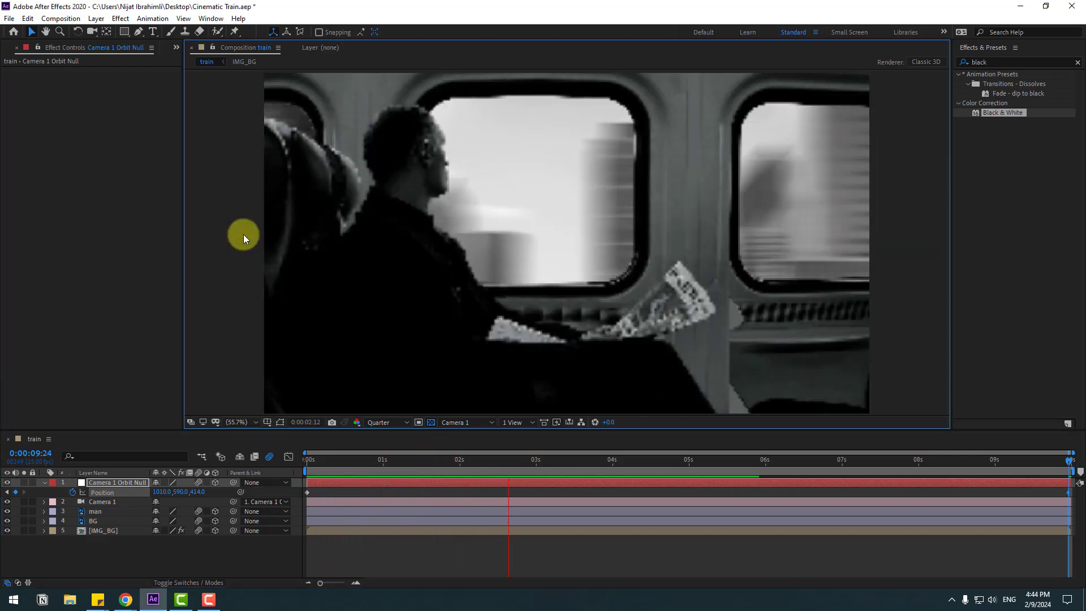
key(space)
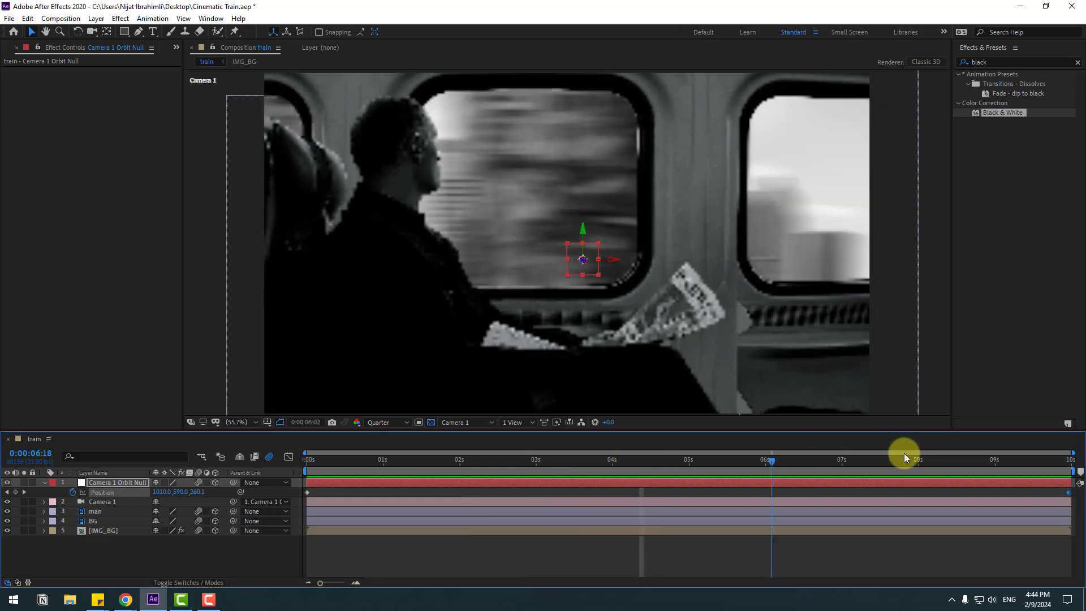
key(Home)
key(ctrl+s)
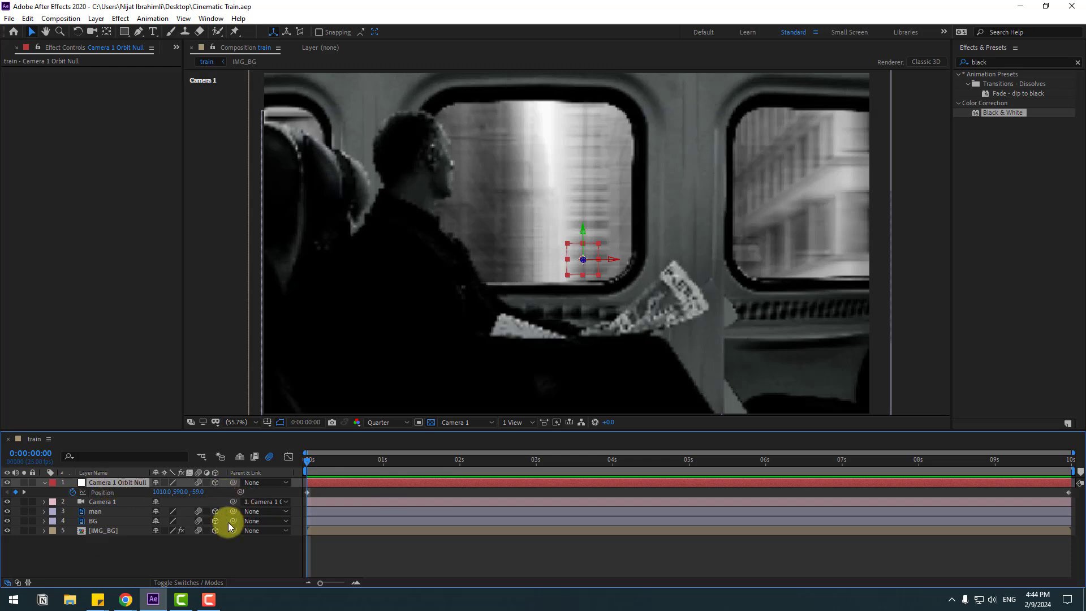
Keyframe the orbit null's X, Y and Z Rotation at the start, and set Y Rotation to -12° at 0:00:09:24.
key(r)
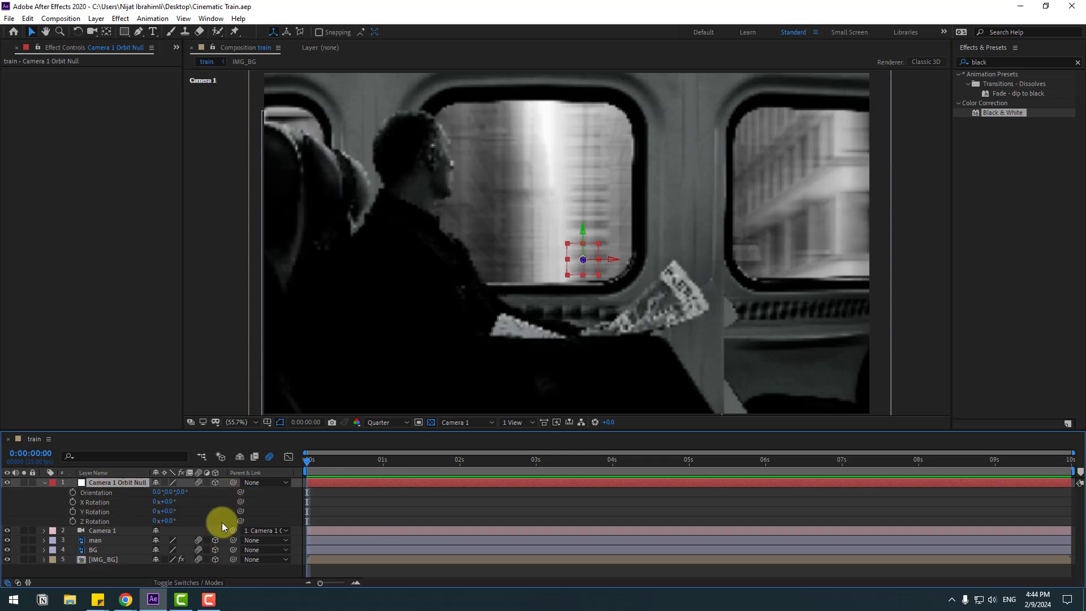
click(71, 502)
click(73, 512)
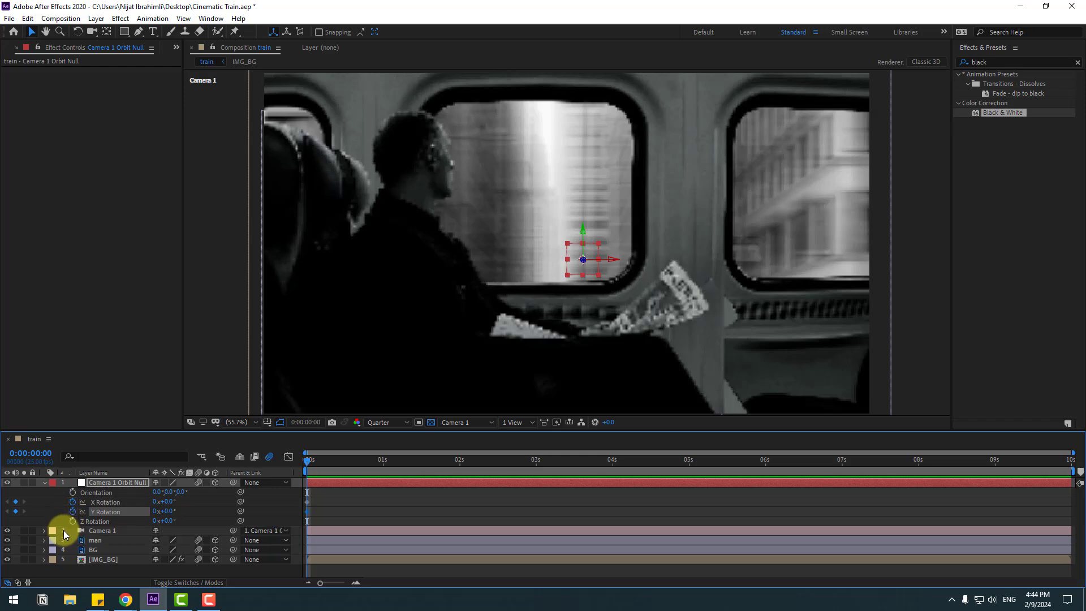
click(72, 522)
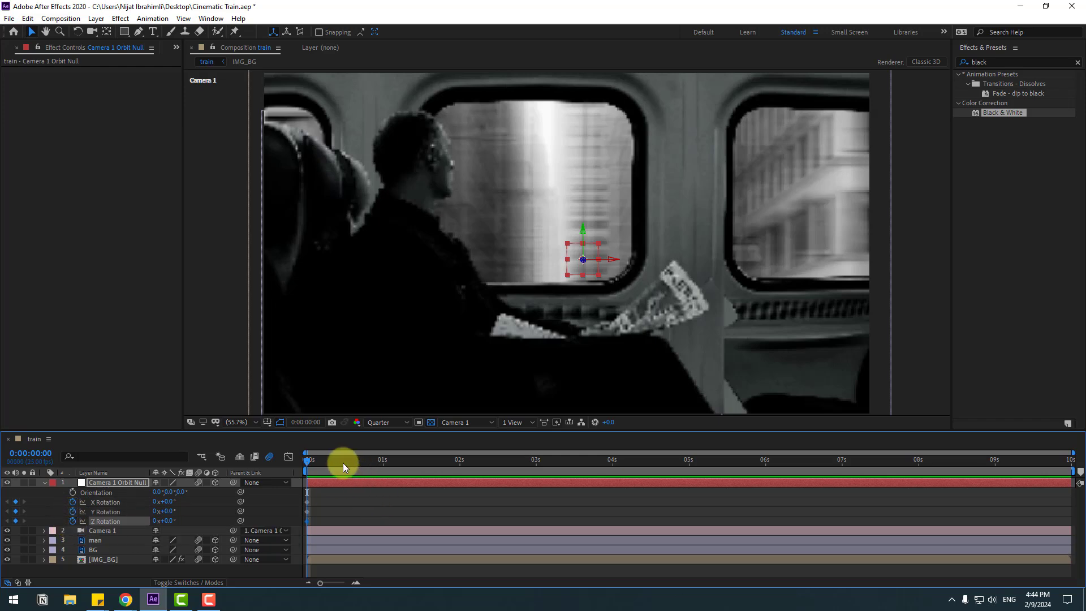
drag(319, 462, 1071, 463)
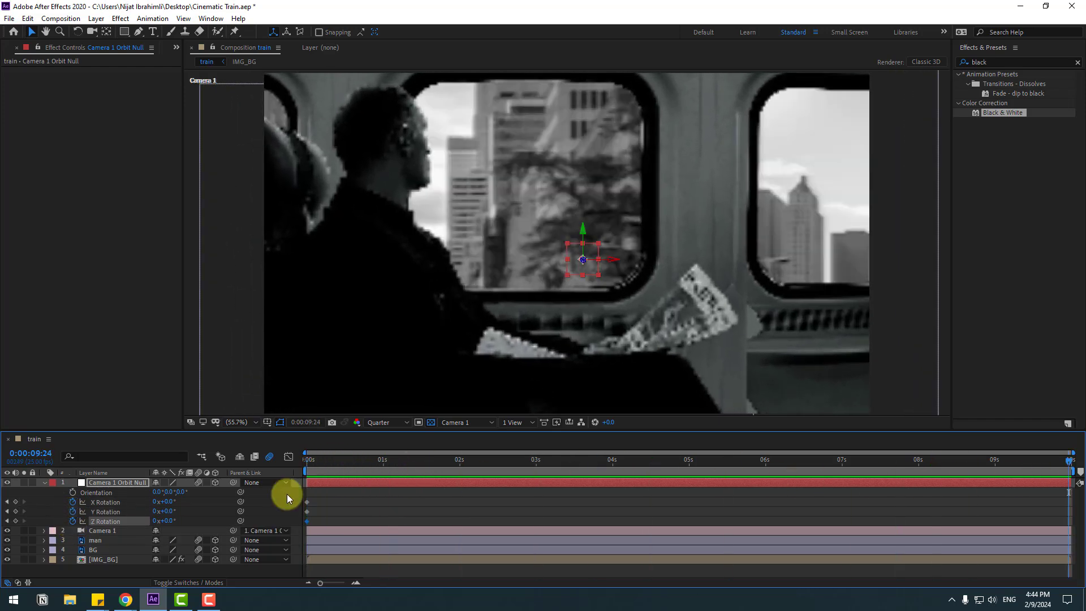
click(347, 507)
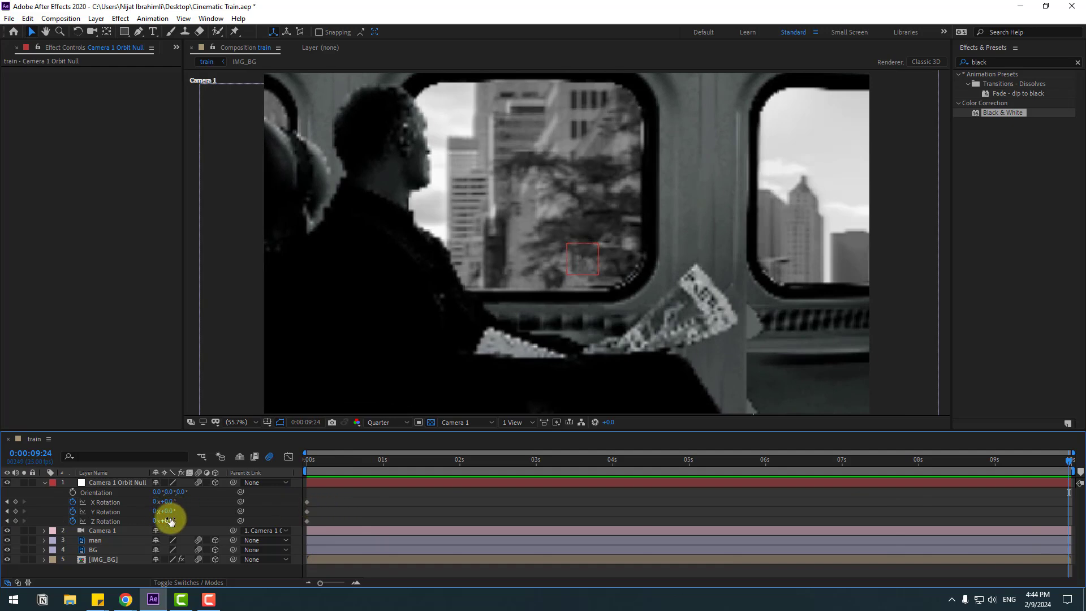
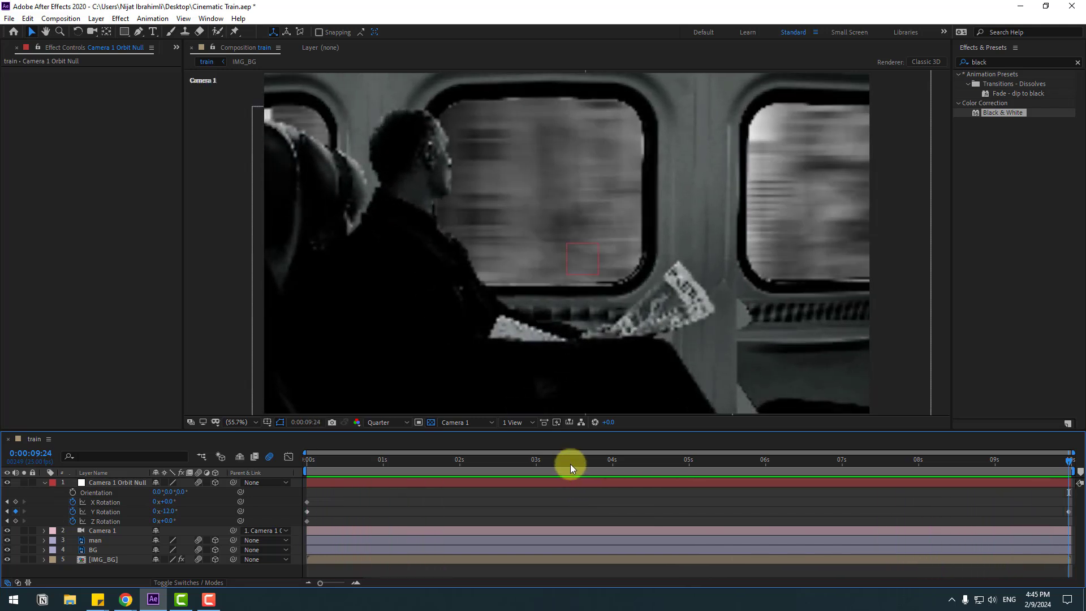
Add a Position keyframe on the orbit null at 0:00:00:18 with its Y value set to 613.
drag(571, 464, 362, 473)
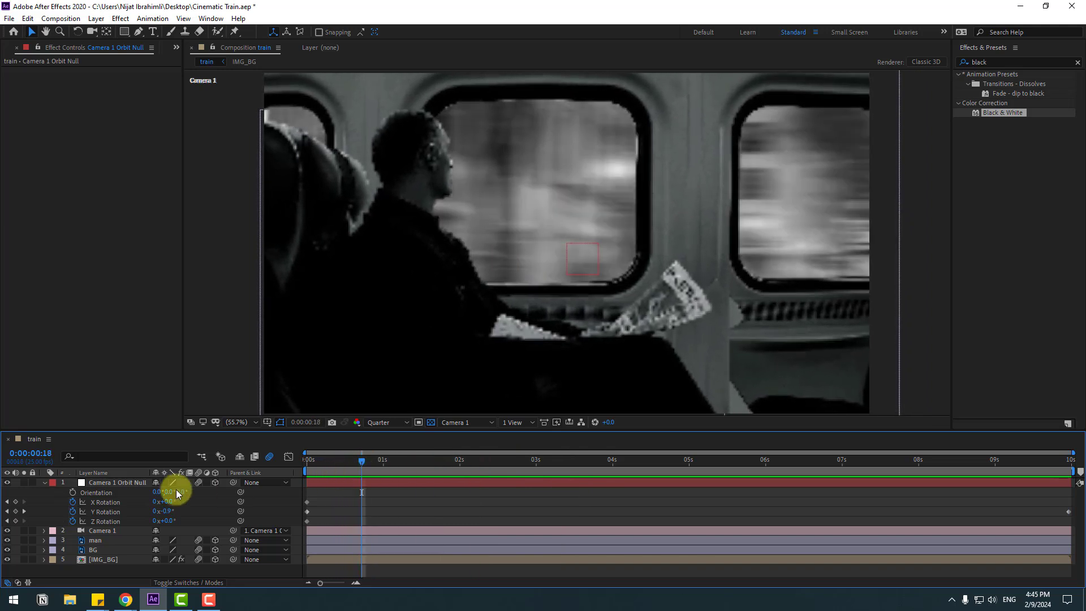
click(117, 484)
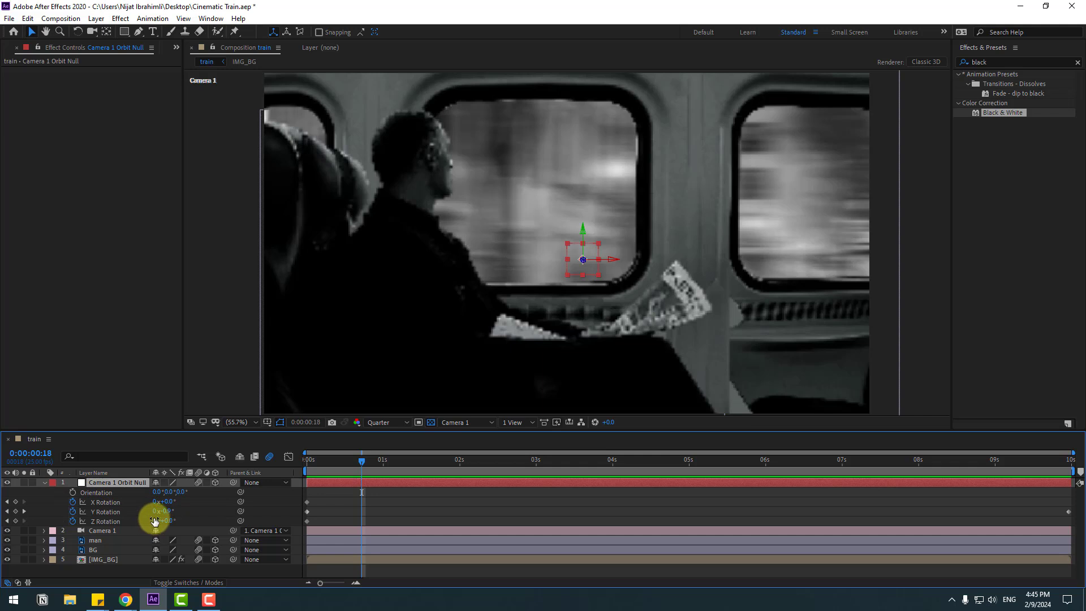
key(p)
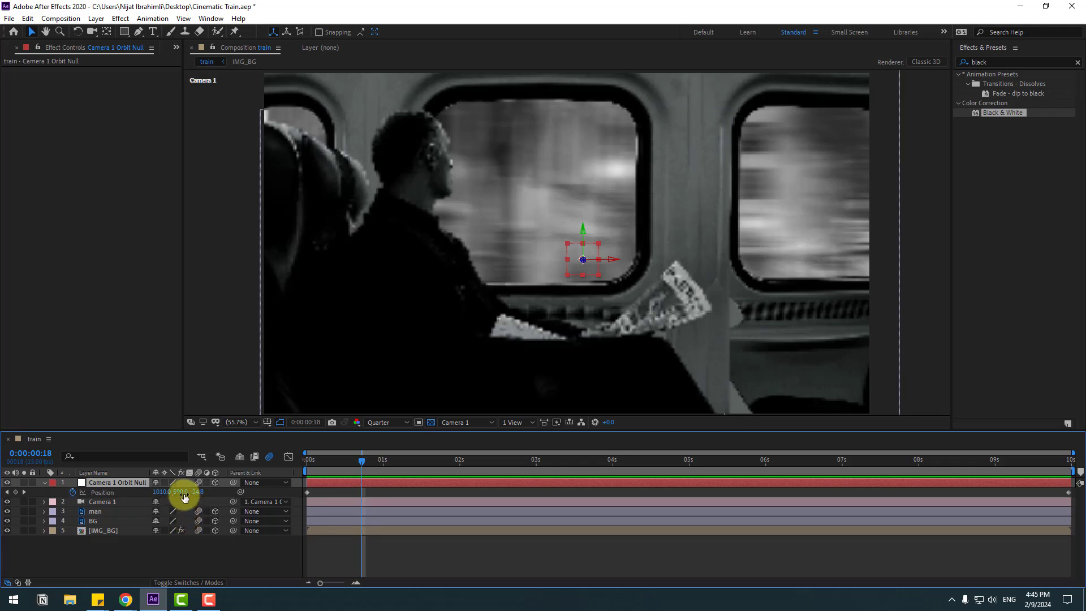
drag(178, 493, 195, 492)
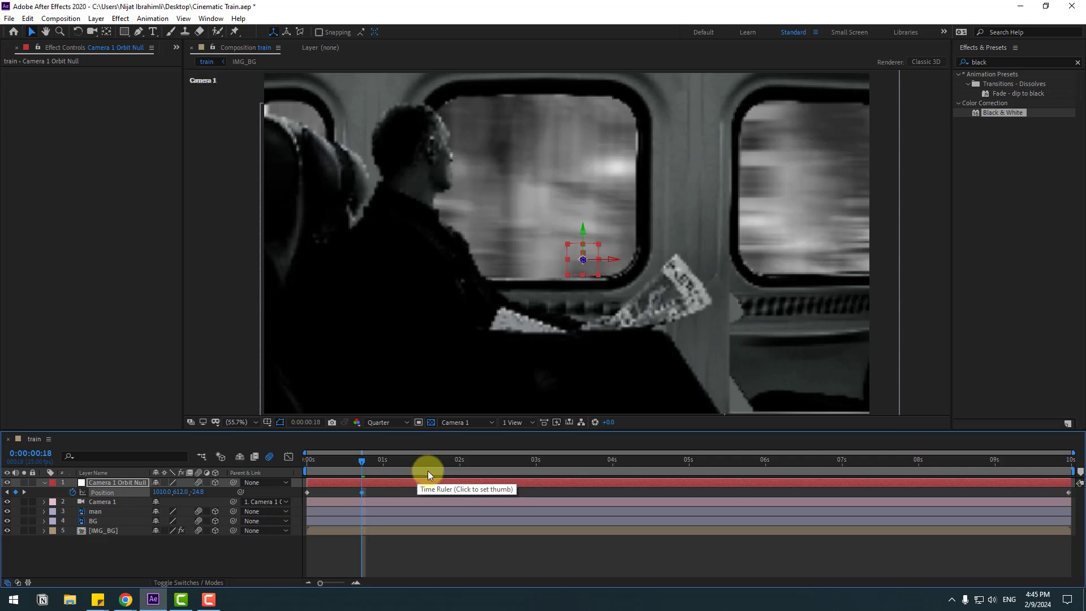
Advance 10 frames to 0:00:01:03 and change the orbit null's Y Position for the next camera-shake keyframe.
click(313, 422)
text(+)
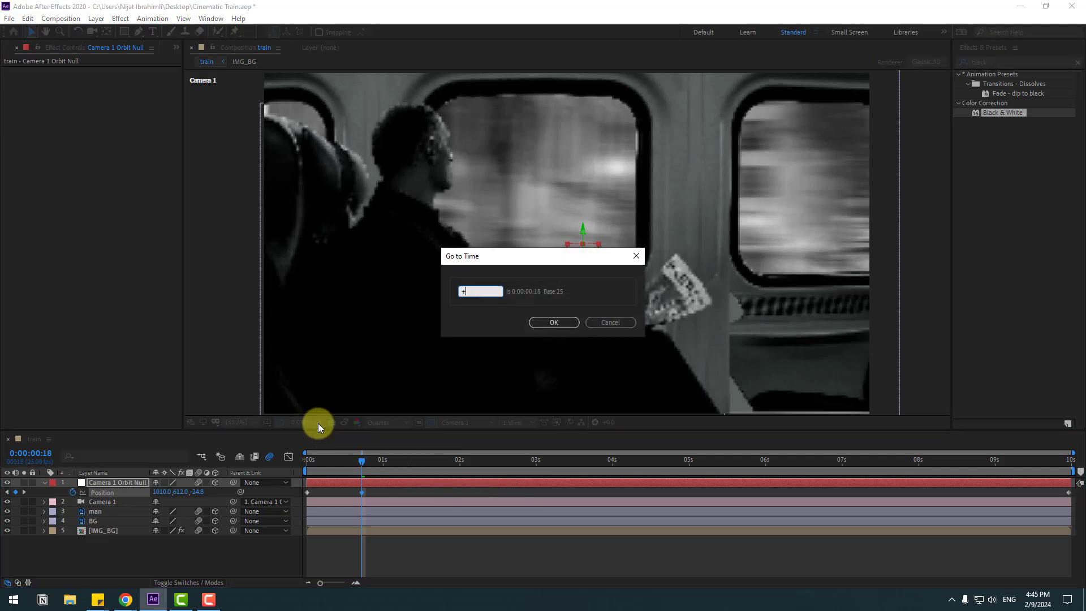
text(10)
click(541, 326)
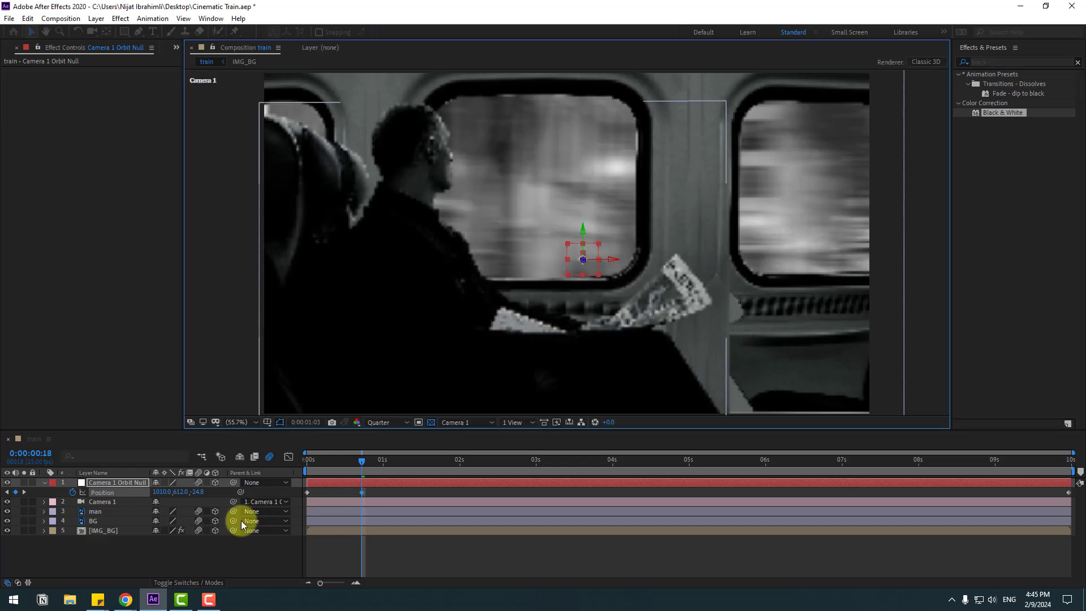
mouse_move(182, 493)
mouse_down()
mouse_move(196, 491)
mouse_move(170, 490)
mouse_move(192, 498)
mouse_up()
Continue the orbit null's vertical shake with varied Y Position keyframes every 10 frames up to 0:00:04:08, and preview it.
key(shift+Page_Down)
key(shift+Page_Down)
key(shift+Page_Down)
key(shift+Page_Down)
key(shift+Page_Down)
key(shift+Page_Down)
key(shift+Page_Down)
key(shift+Page_Down)
key(space)
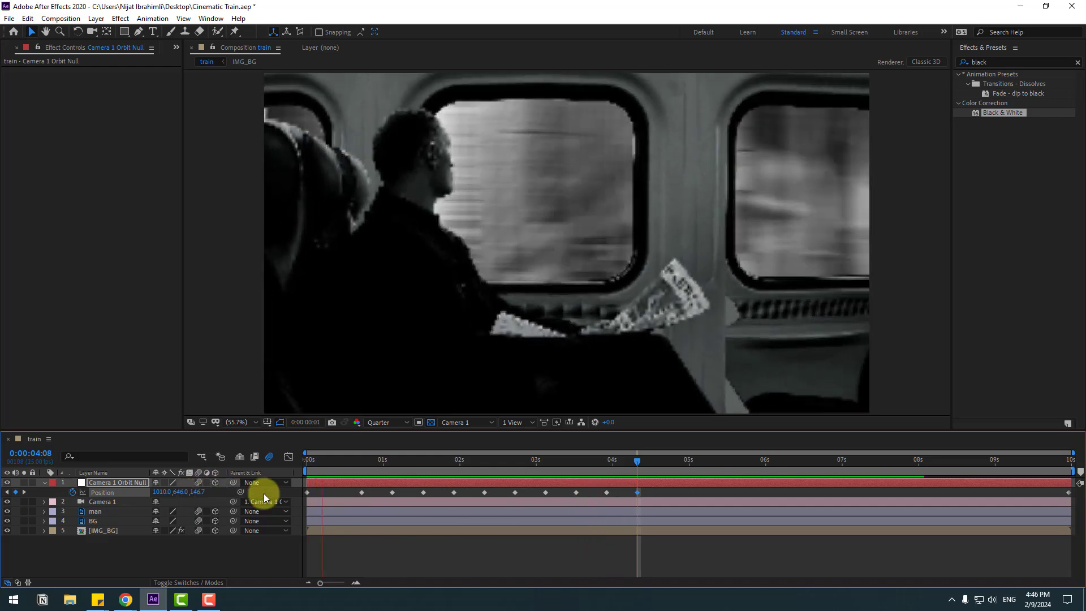
key(space)
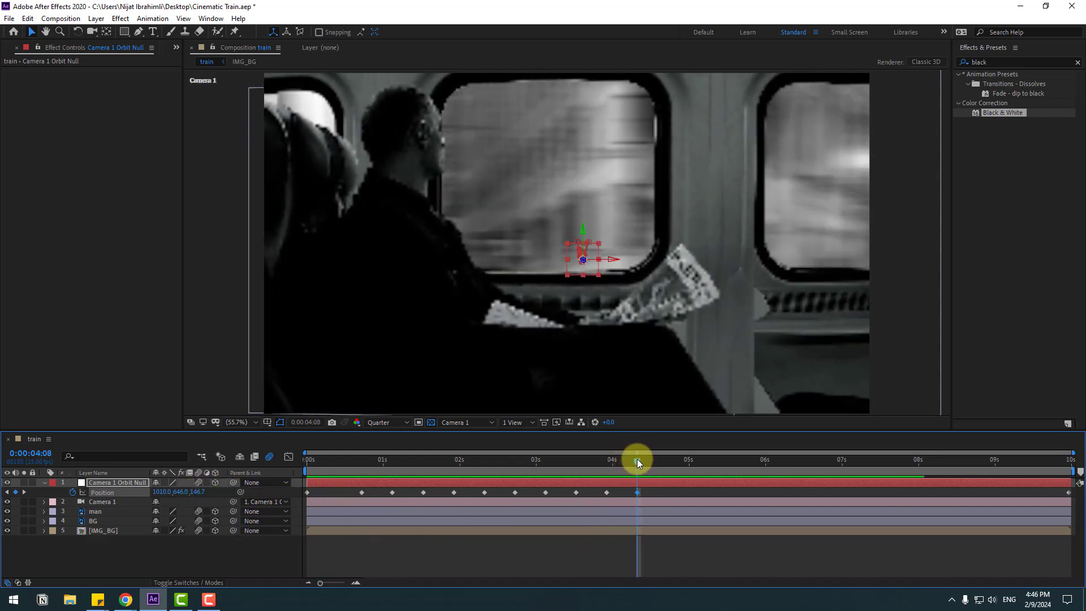
Extend the orbit null's vertical shake with varied Y Position keyframes every 10 frames from 0:00:04:18 to 0:00:09:13, and preview it.
drag(637, 459, 667, 459)
mouse_move(179, 497)
mouse_down()
mouse_move(170, 497)
mouse_move(187, 492)
mouse_move(177, 492)
mouse_up()
key(shift+Page_Down)
key(shift+Page_Down)
key(shift+Page_Down)
key(shift+Page_Down)
key(shift+Page_Down)
key(shift+Page_Down)
key(shift+Page_Down)
key(shift+Page_Down)
key(shift+Page_Down)
key(shift+Page_Down)
key(shift+Page_Down)
key(shift+Page_Down)
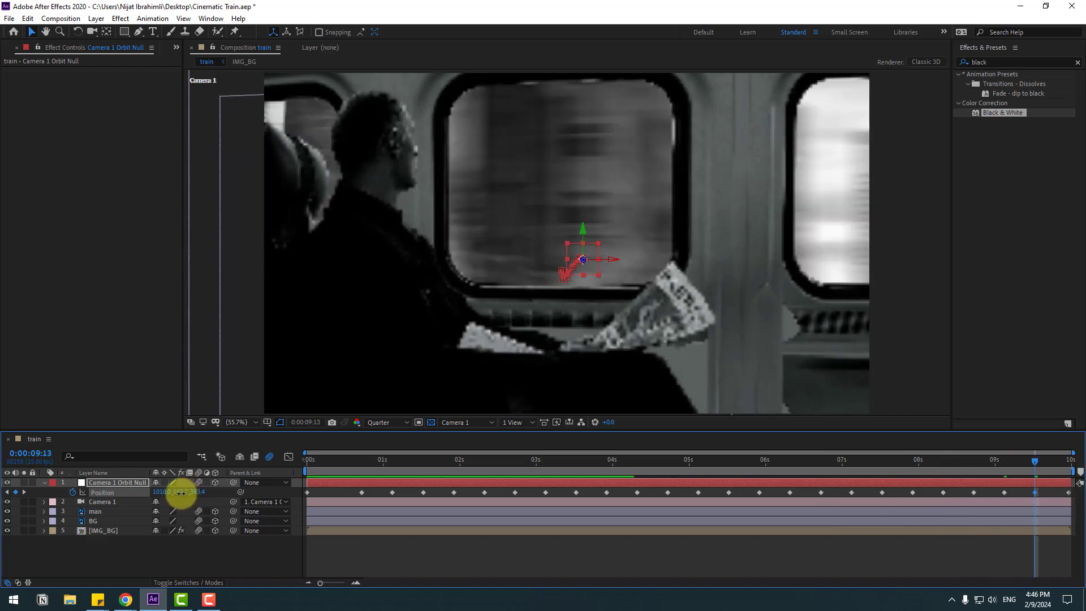
key(space)
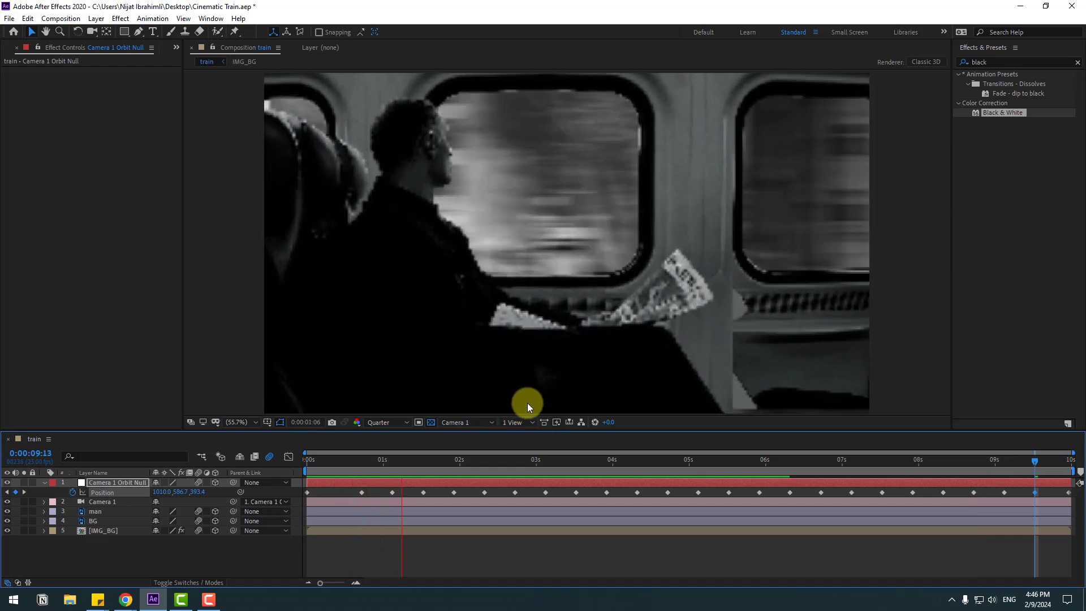
Preview the camera shake zoomed out and with the composition view set to Fit up to 100%.
scroll(487, 389, down, 3)
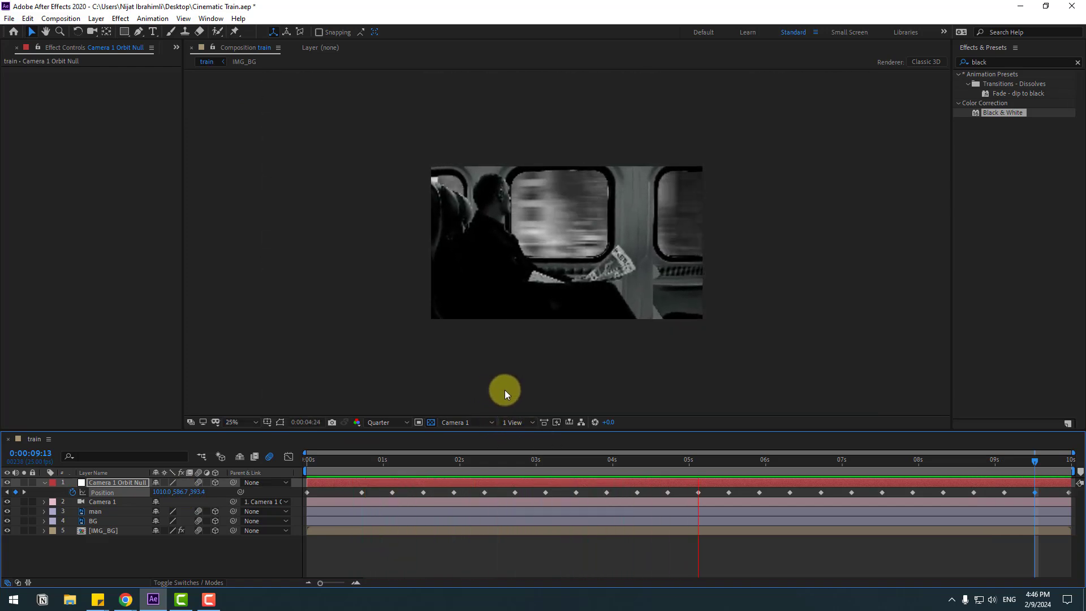
click(234, 422)
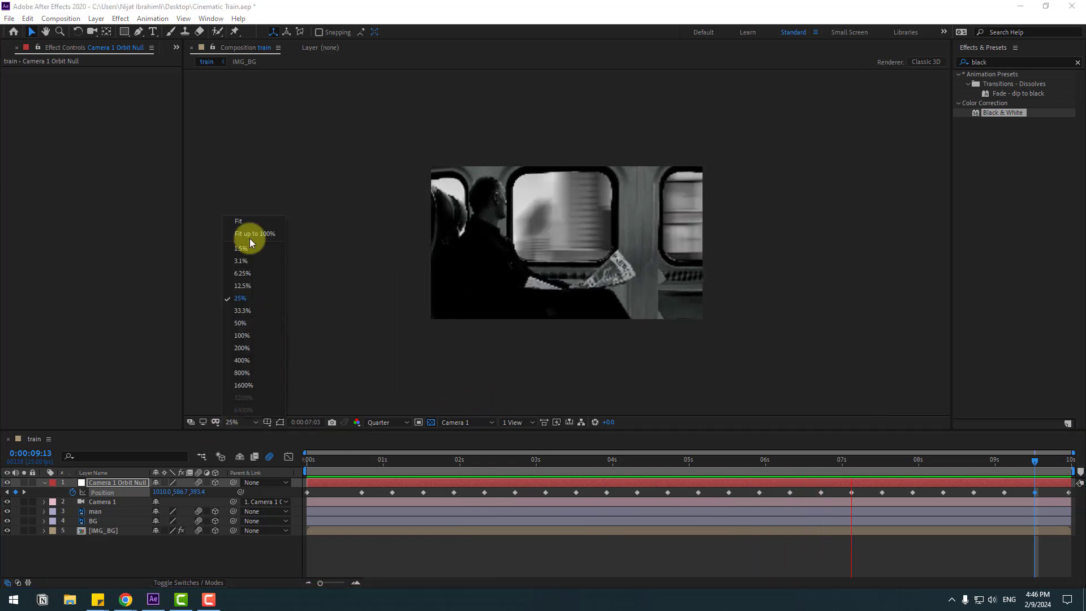
click(250, 233)
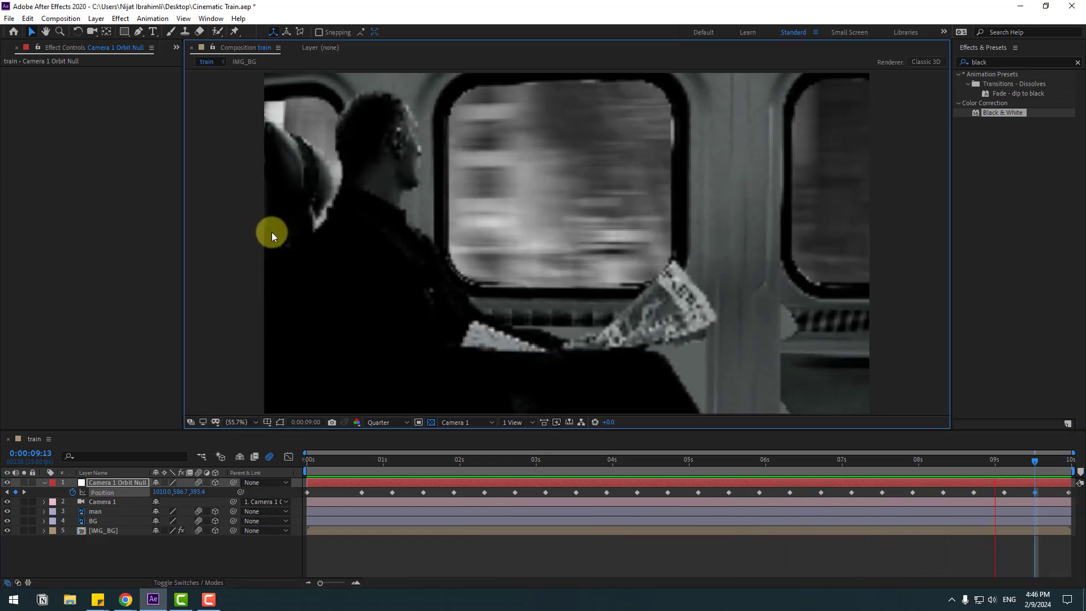
key(space)
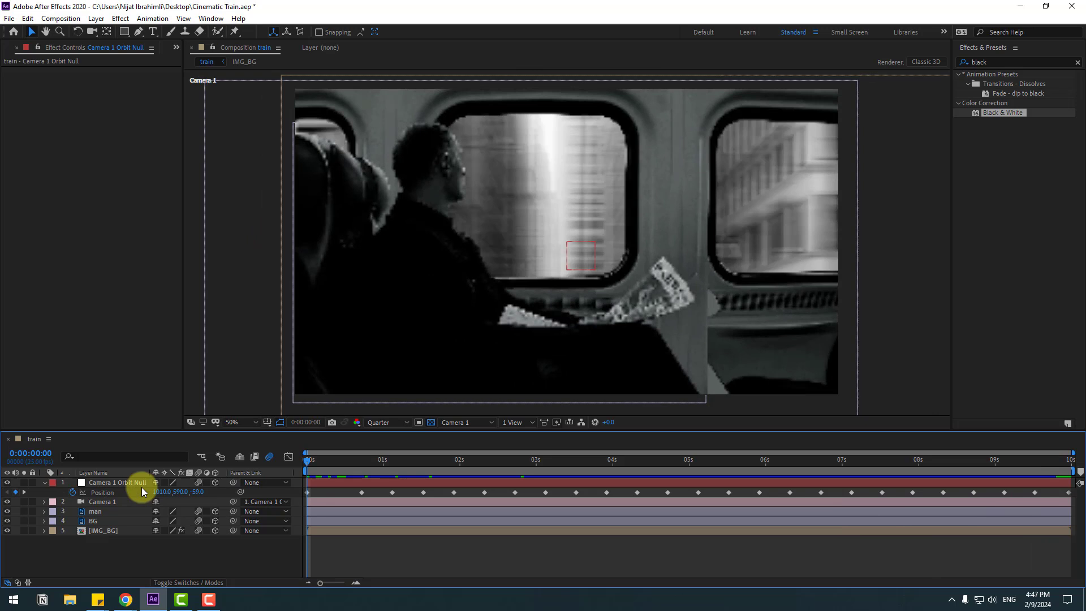
Apply Easy Ease to all of the orbit null's Position keyframes and preview the smoothed camera shake.
click(106, 494)
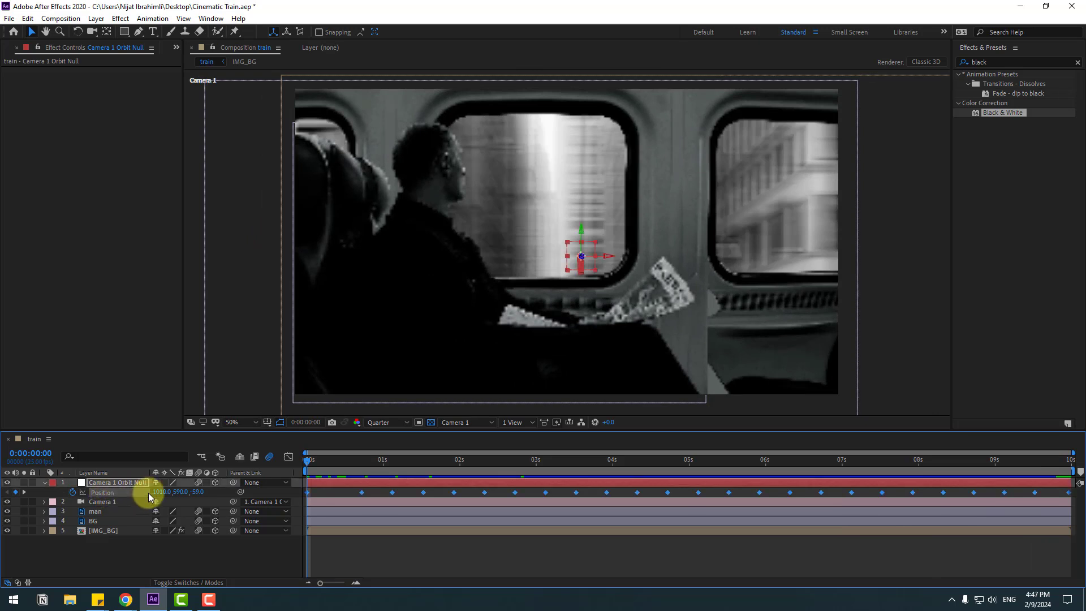
right_click(362, 494)
mouse_move(396, 485)
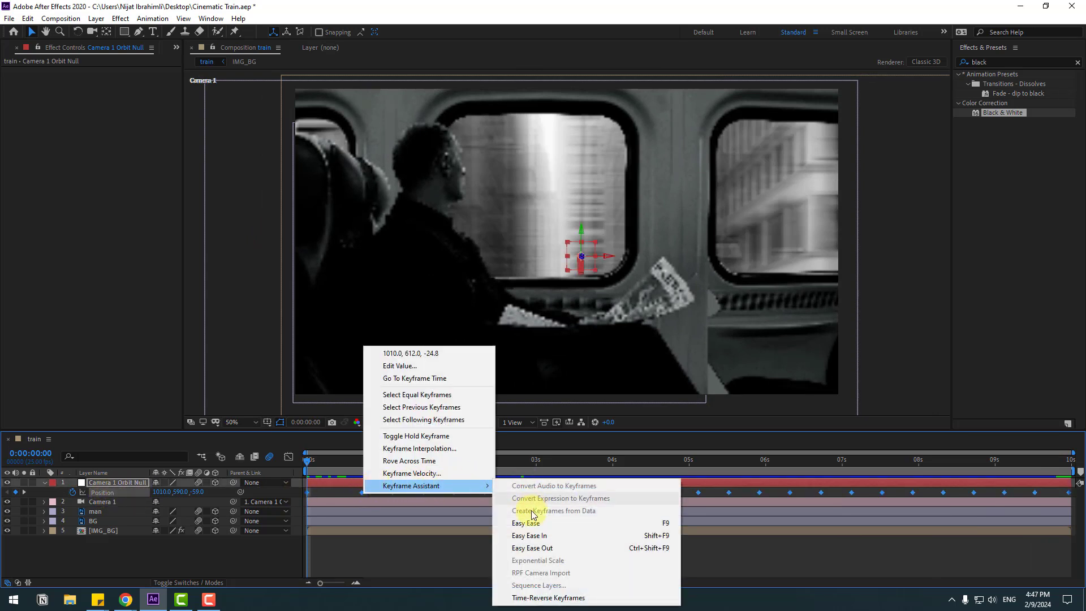
click(657, 525)
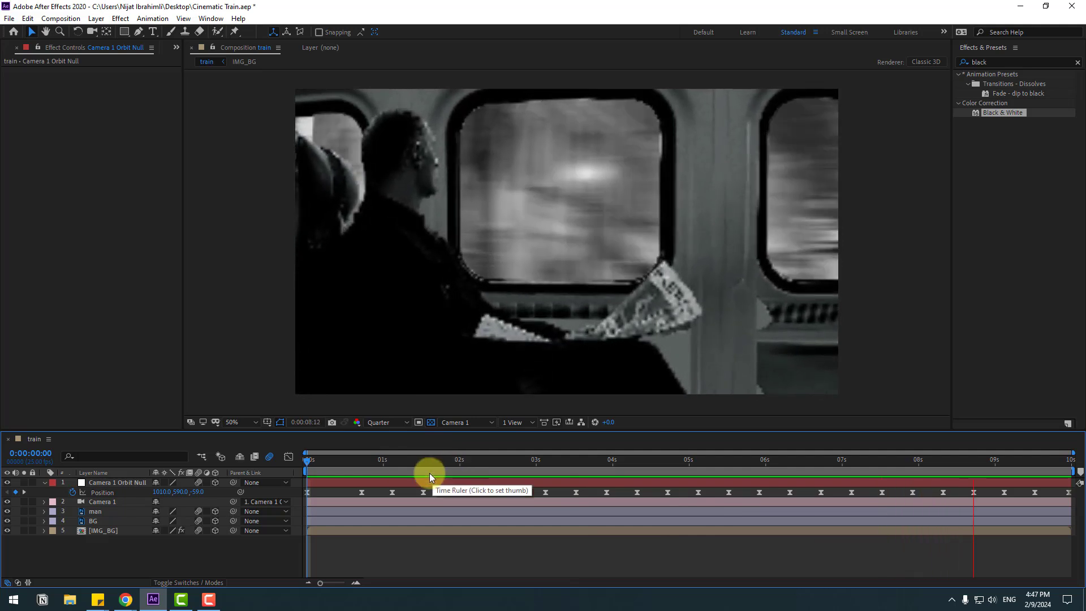
click(433, 460)
Add a white Spot light with 100% intensity, 90° cone angle and 50% cone feather to the train composition.
right_click(124, 567)
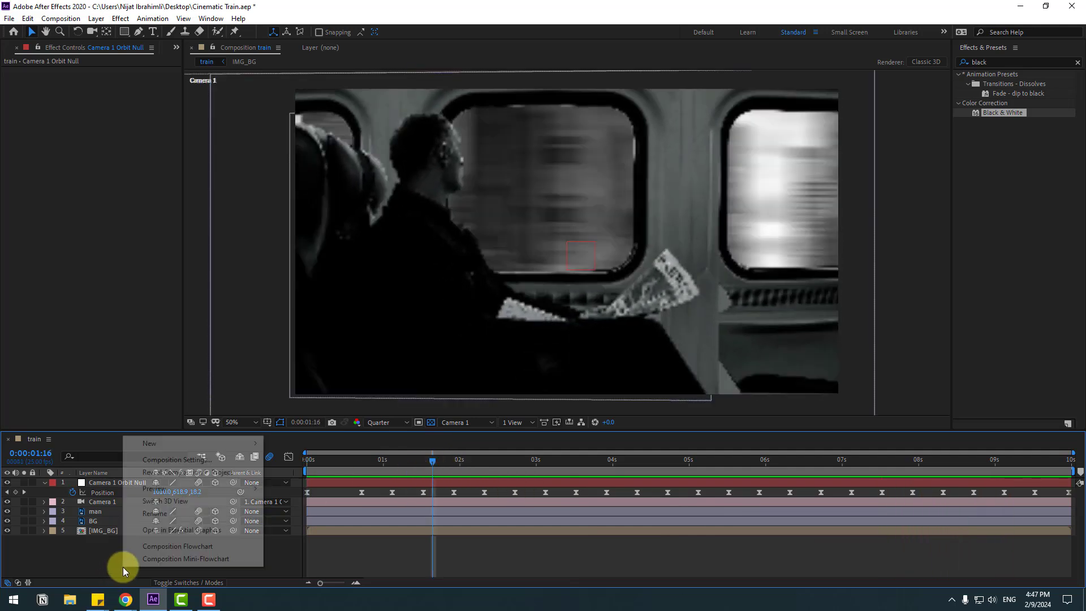
mouse_move(243, 443)
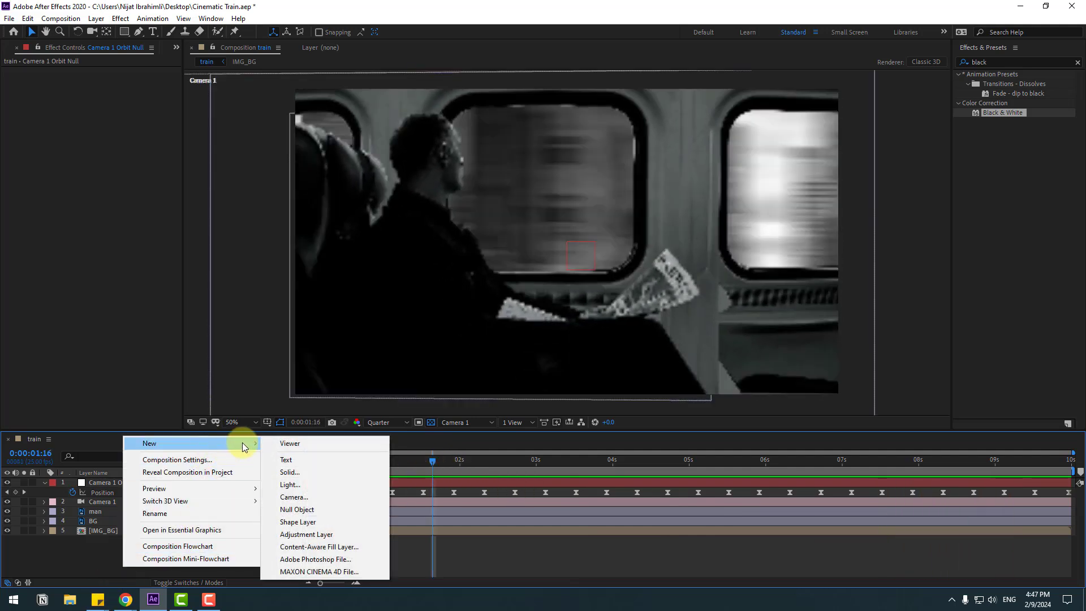
click(300, 484)
drag(512, 148, 686, 261)
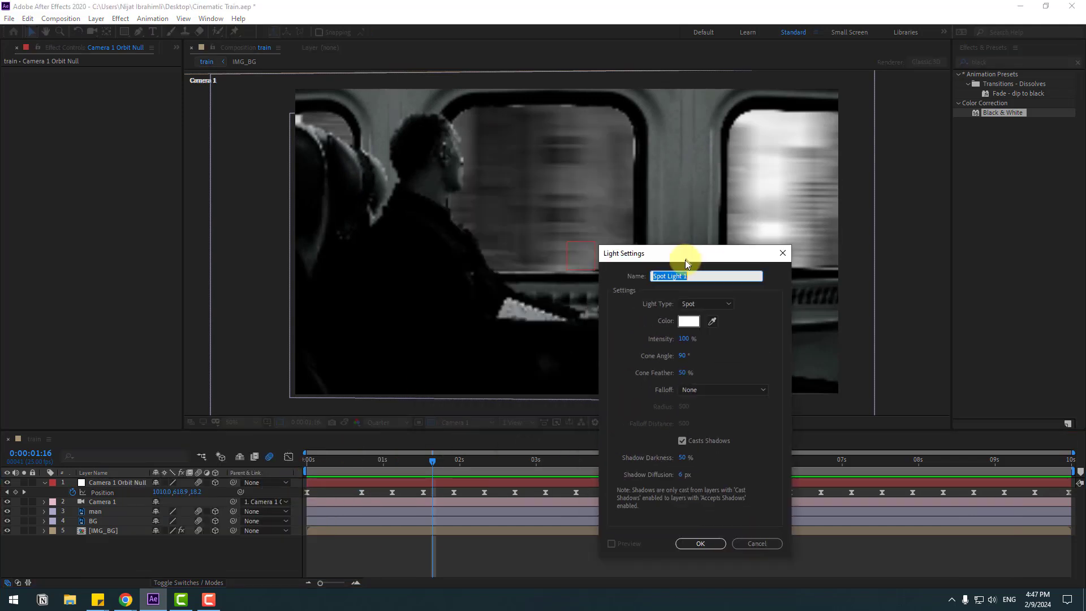
click(716, 306)
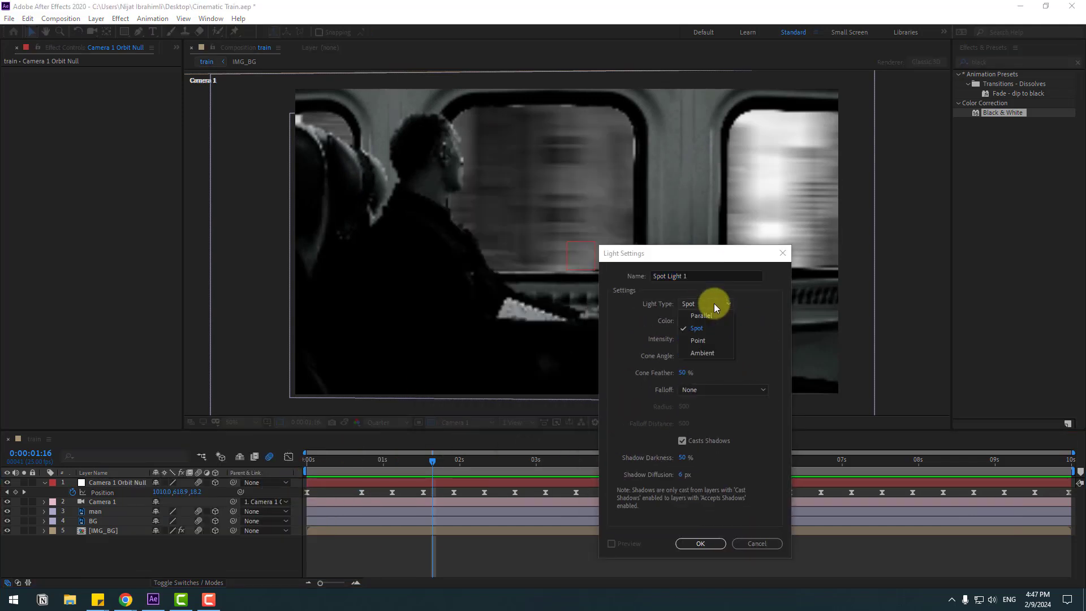
click(701, 330)
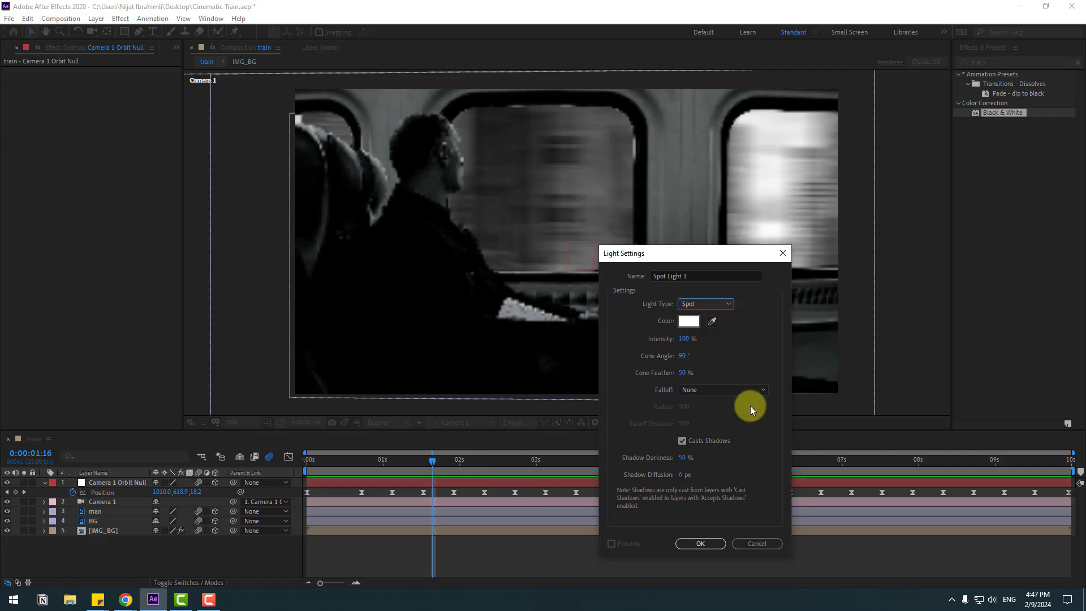
click(694, 542)
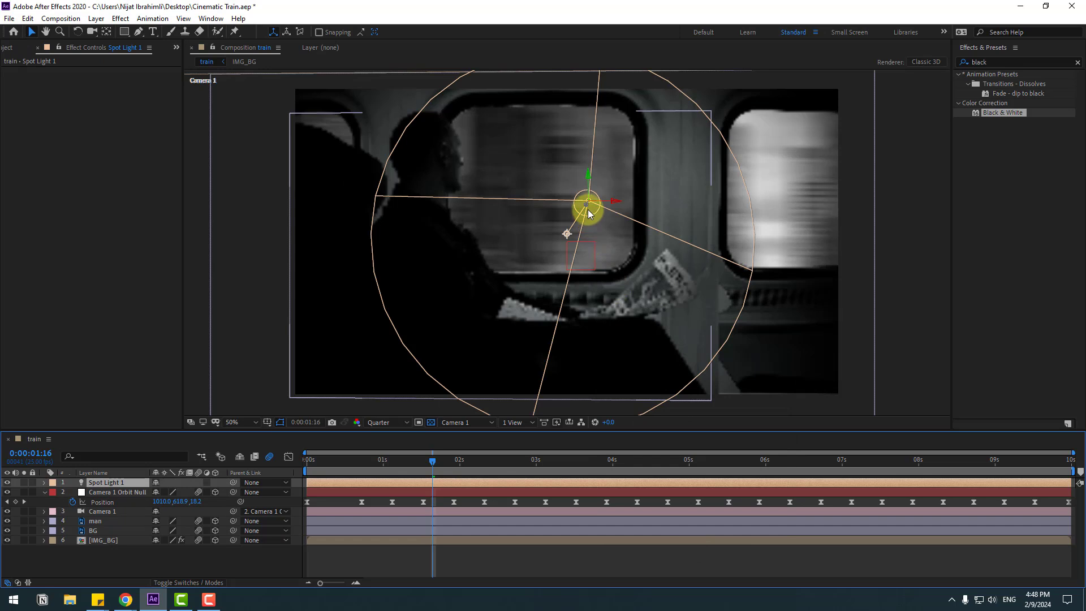
Move the spot light up toward the main window's upper-right corner and start its Position keyframes at 0:00:00:00.
drag(587, 209, 713, 111)
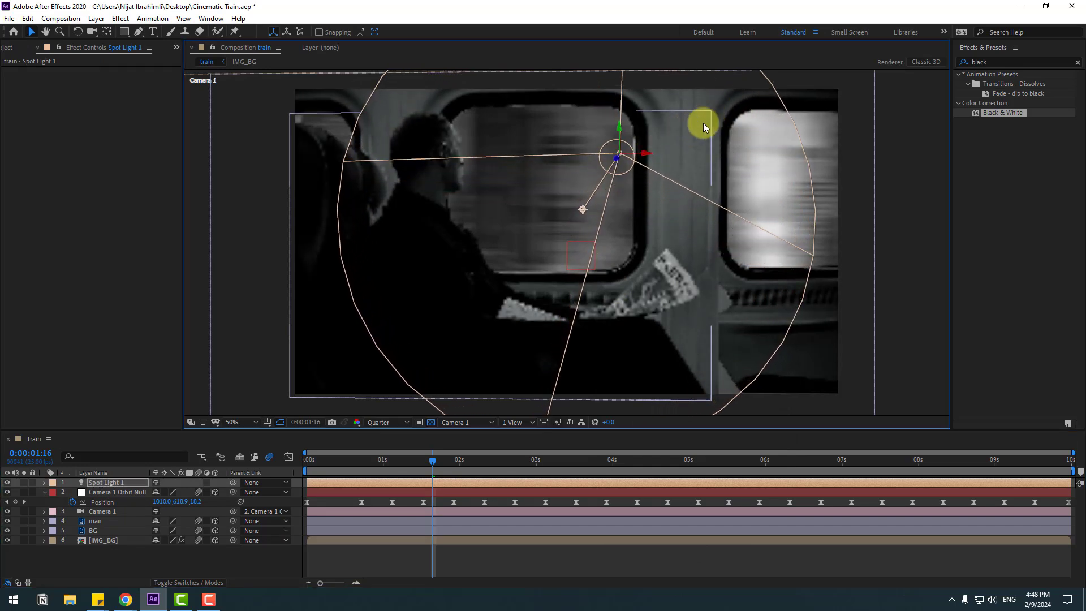
drag(430, 460, 287, 477)
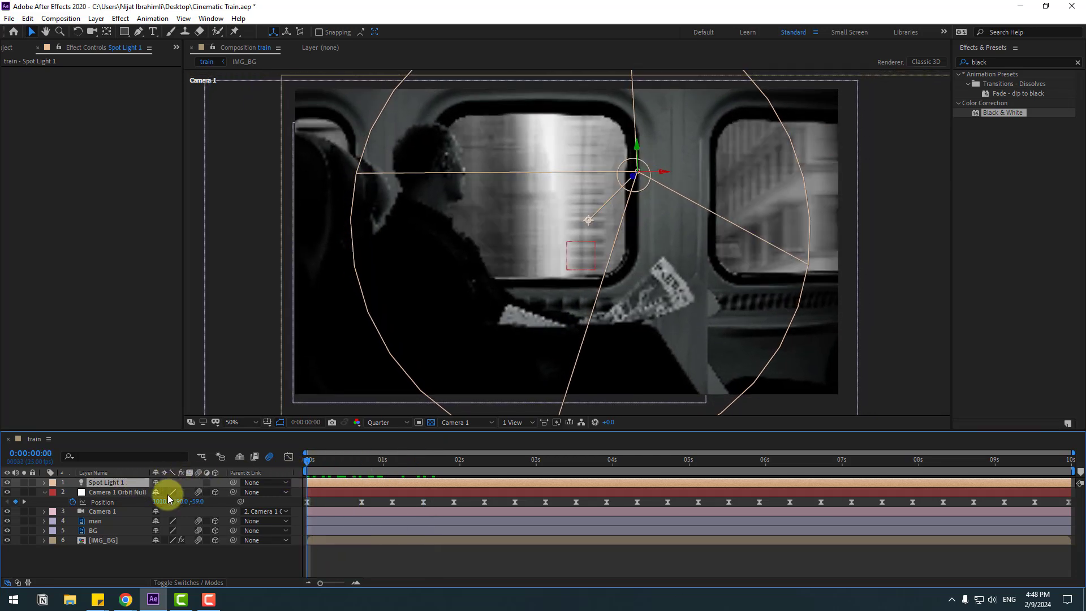
key(p)
click(73, 492)
Keyframe the spot light's Position down and left at 0:00:00:18, and back up and right at about 1.5 seconds.
drag(330, 463, 361, 463)
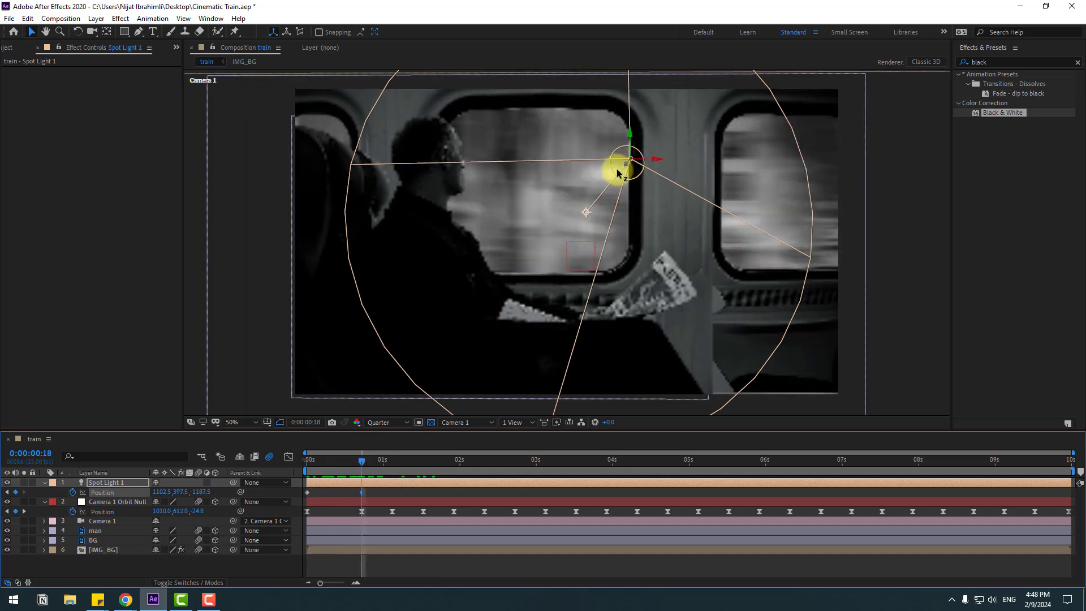
drag(619, 173, 530, 212)
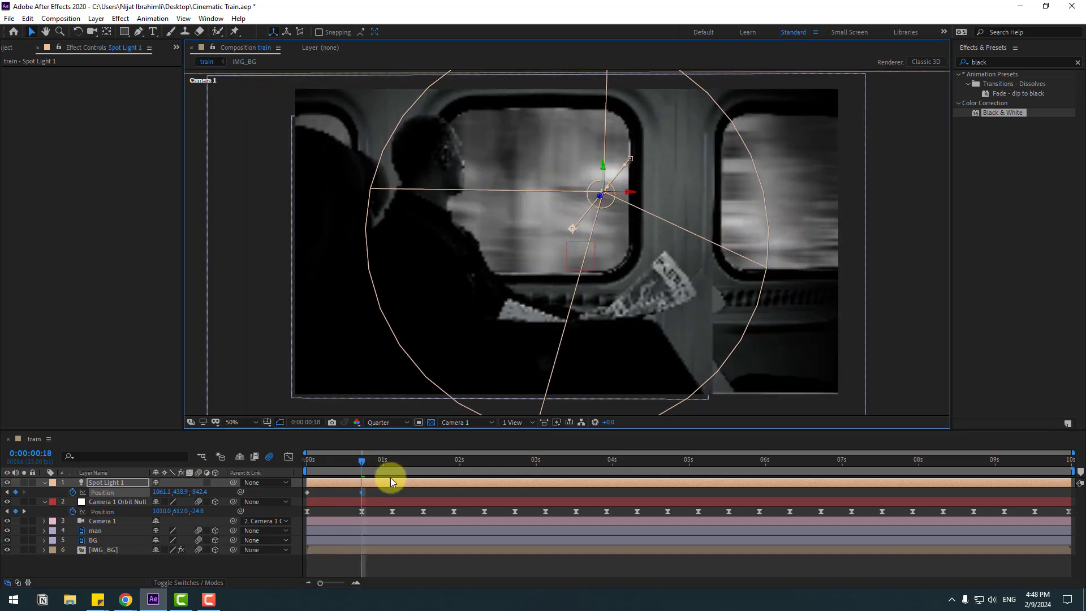
drag(396, 462, 426, 462)
drag(594, 194, 636, 145)
Continue the spot light's movement with varied Position keyframes at 0:00:02:12, about 3.4 seconds, 0:00:04:13 and 0:00:05:04.
click(493, 461)
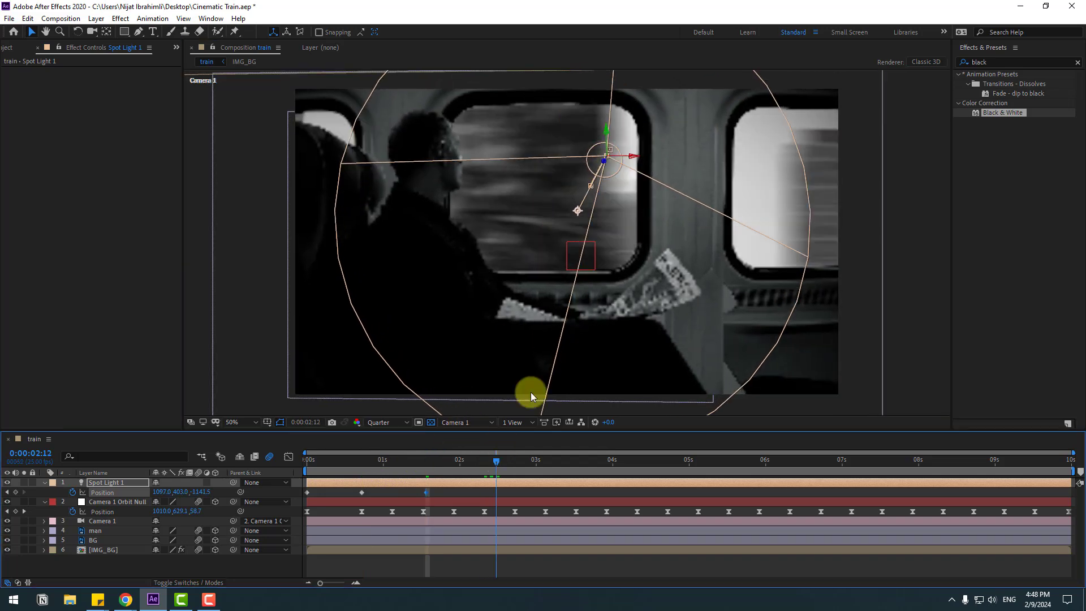
drag(601, 168, 572, 160)
click(567, 460)
click(652, 458)
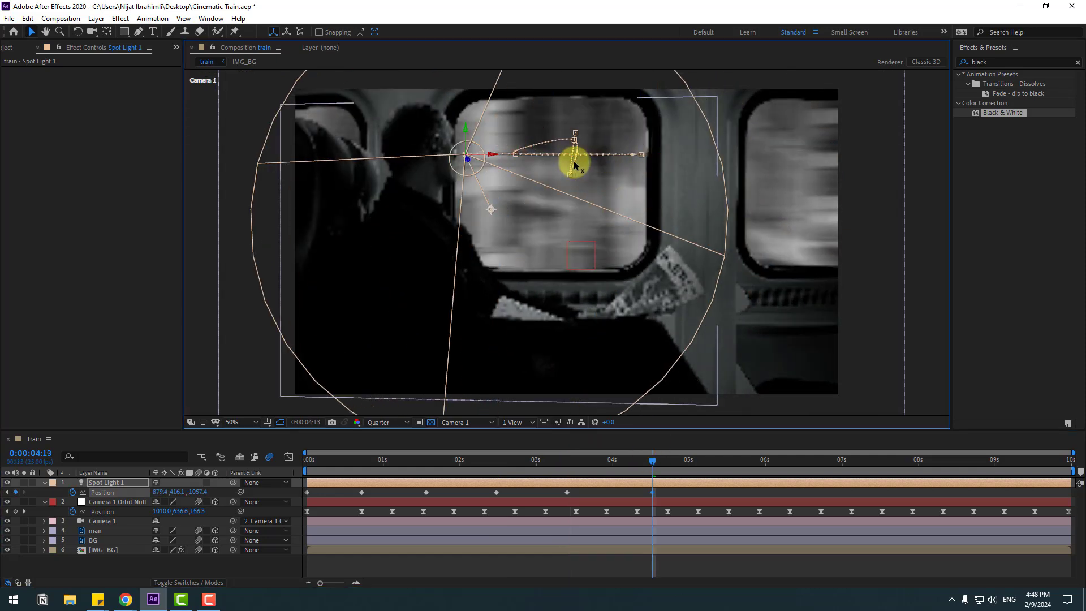
click(701, 465)
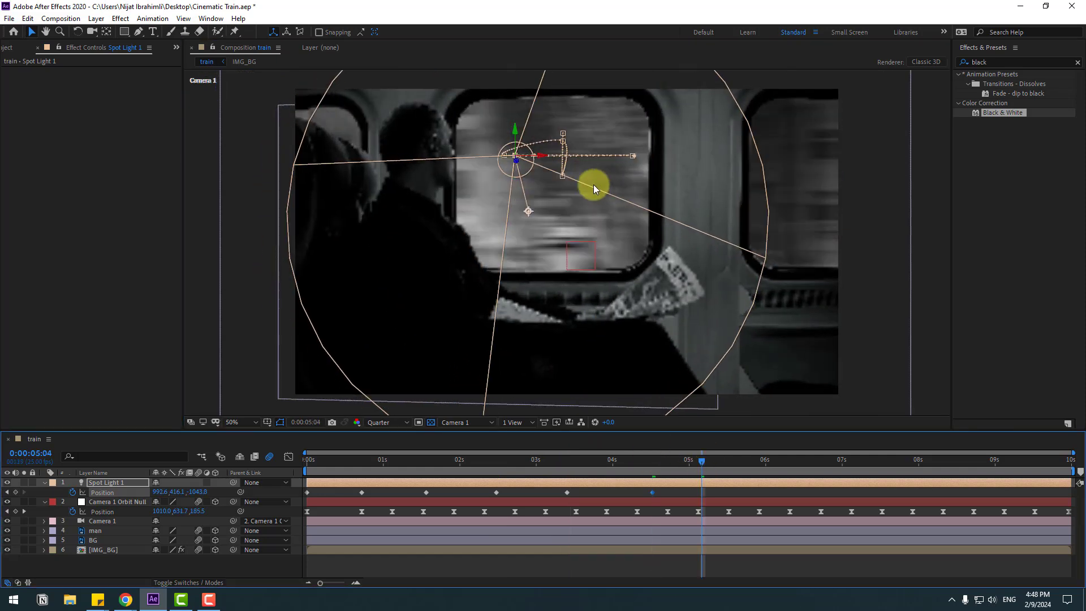
drag(516, 164, 604, 164)
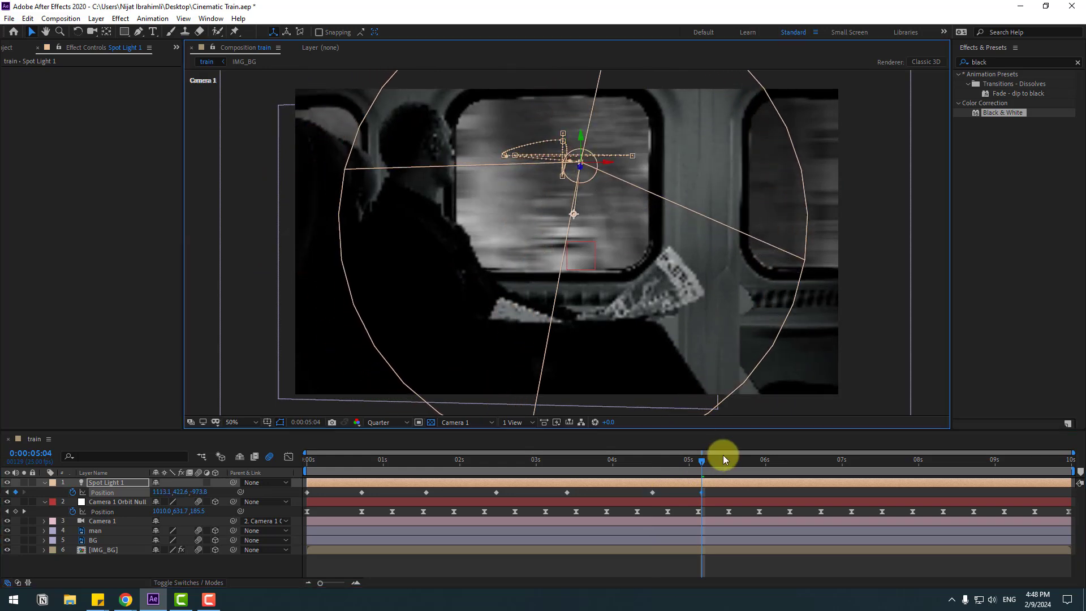
Copy all of the spot light's Position keyframes and paste them starting at 0:00:05:04.
drag(710, 493, 303, 497)
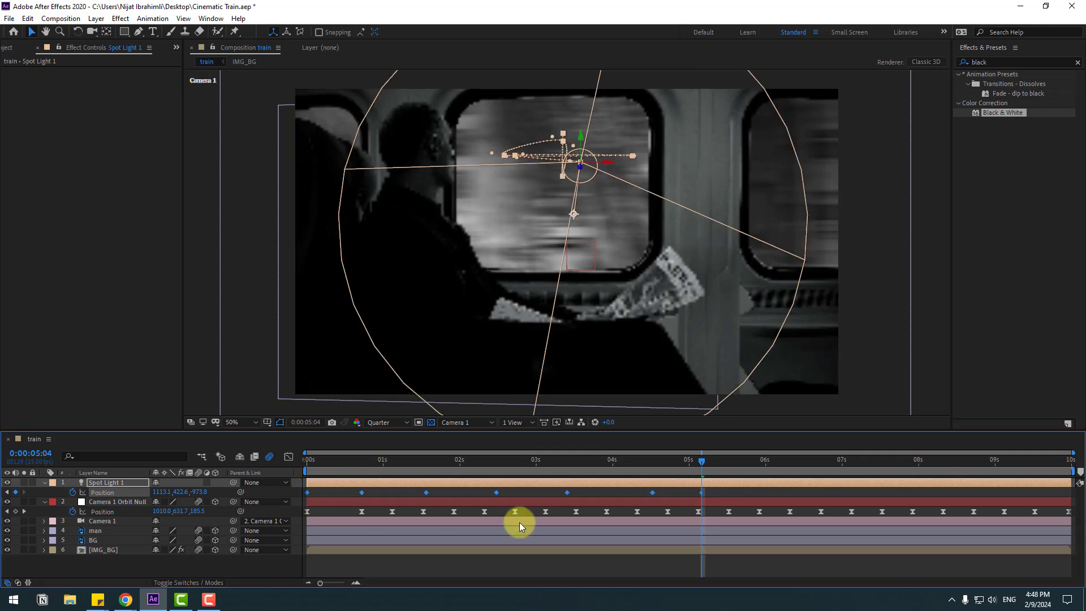
key(ctrl+c)
key(ctrl+v)
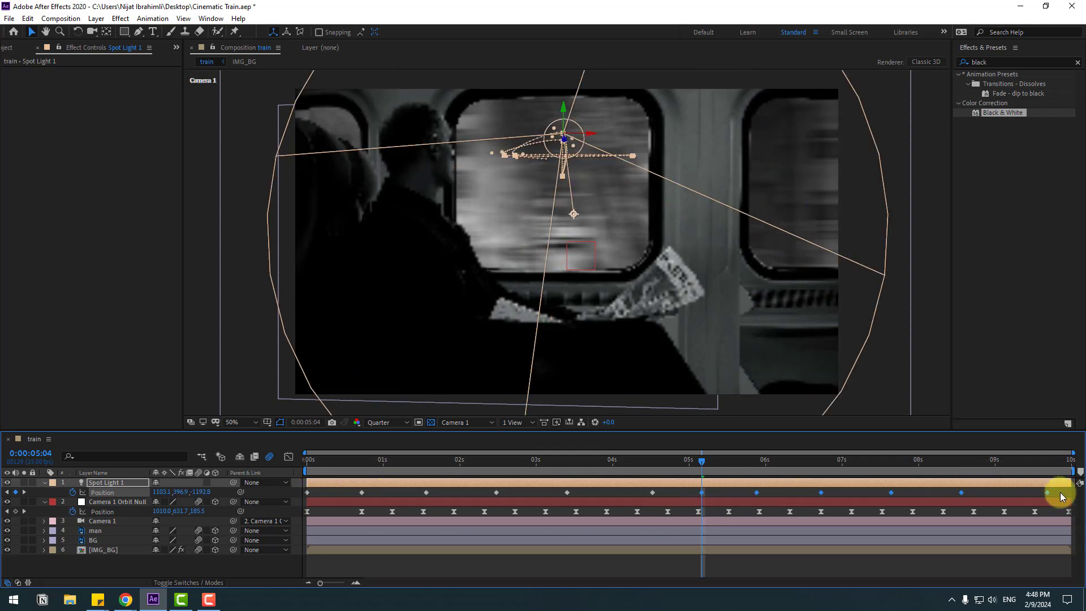
Preview the moving spot light, and collapse the animated properties of the light and the orbit null.
click(776, 566)
key(space)
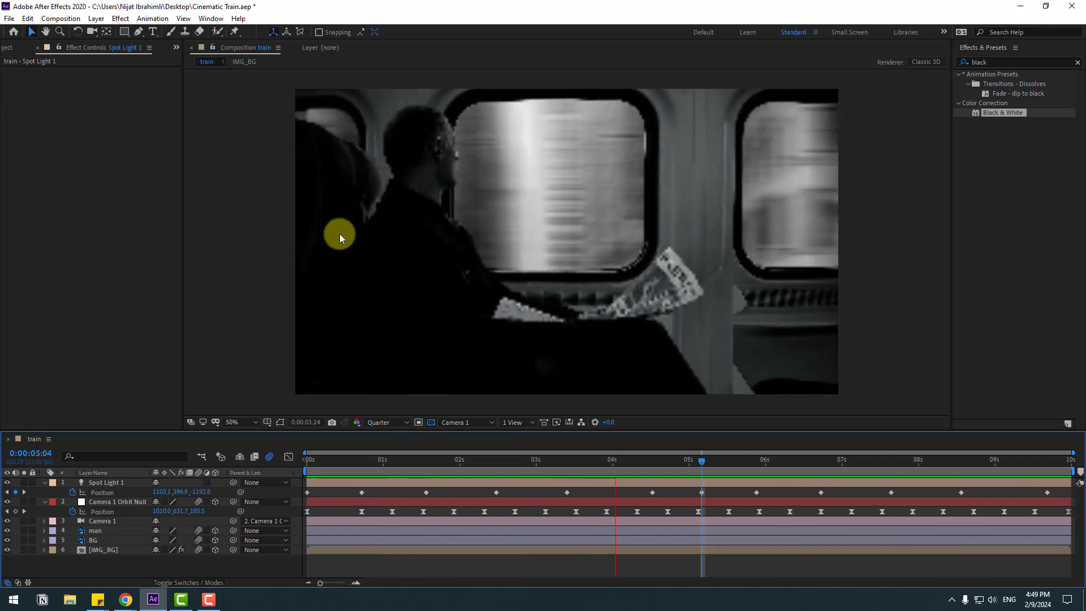
key(space)
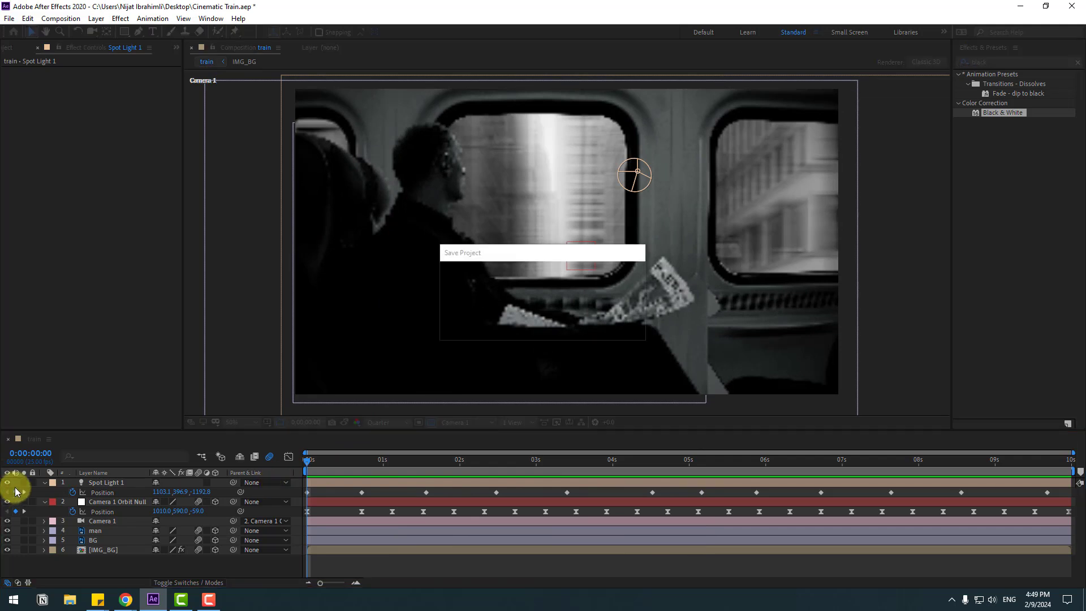
click(45, 483)
key(u)
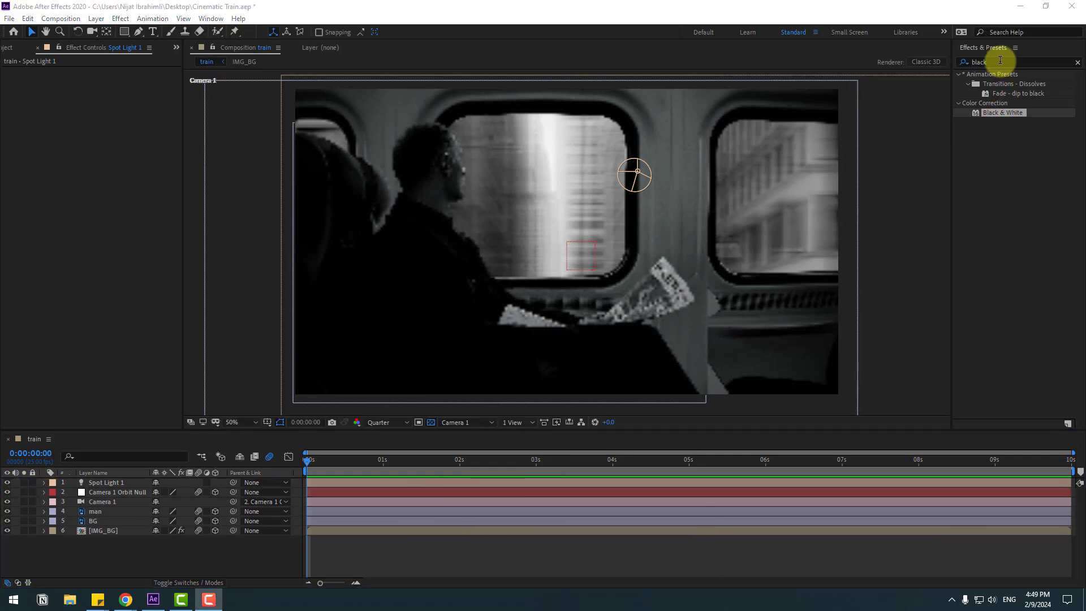
Apply Gaussian Blur to the IMG_BG layer with Blurriness 13.6, and check it up to 0:00:01:23.
click(960, 64)
text(gaus)
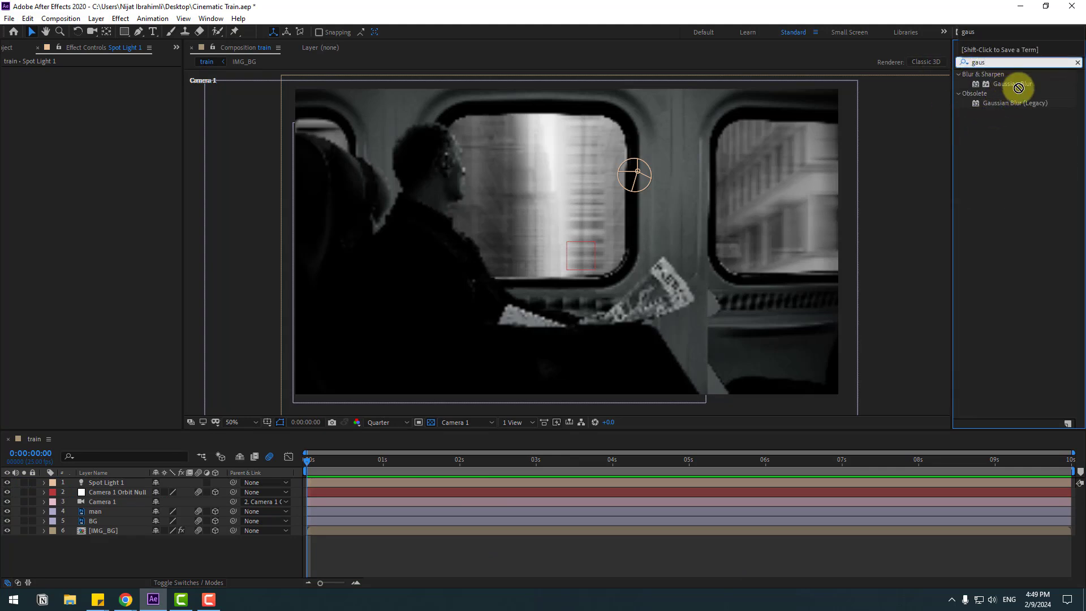
drag(1018, 88, 97, 529)
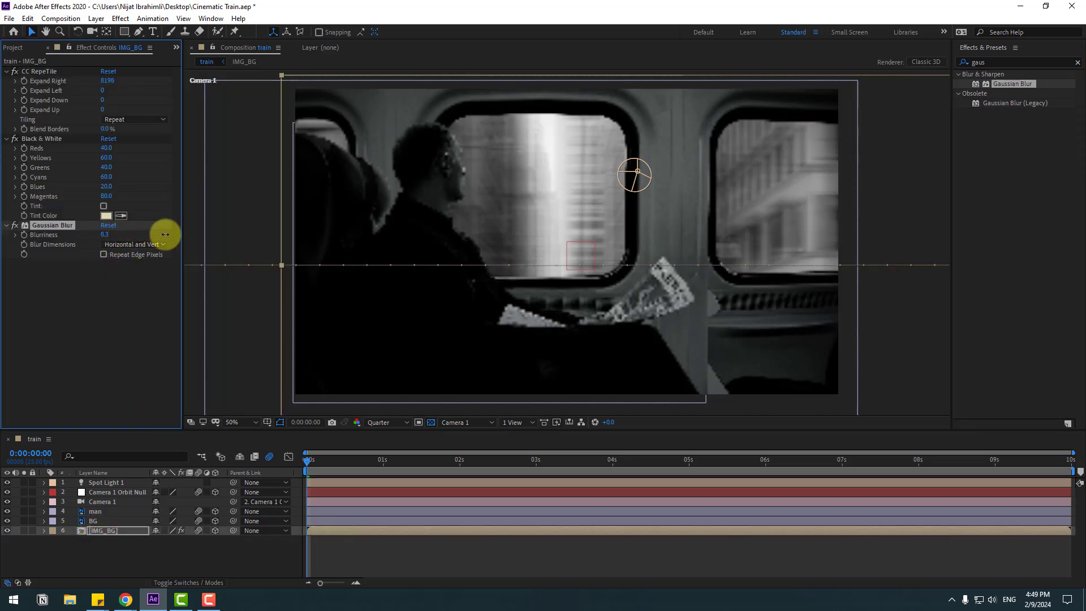
drag(178, 233, 180, 233)
drag(313, 464, 455, 460)
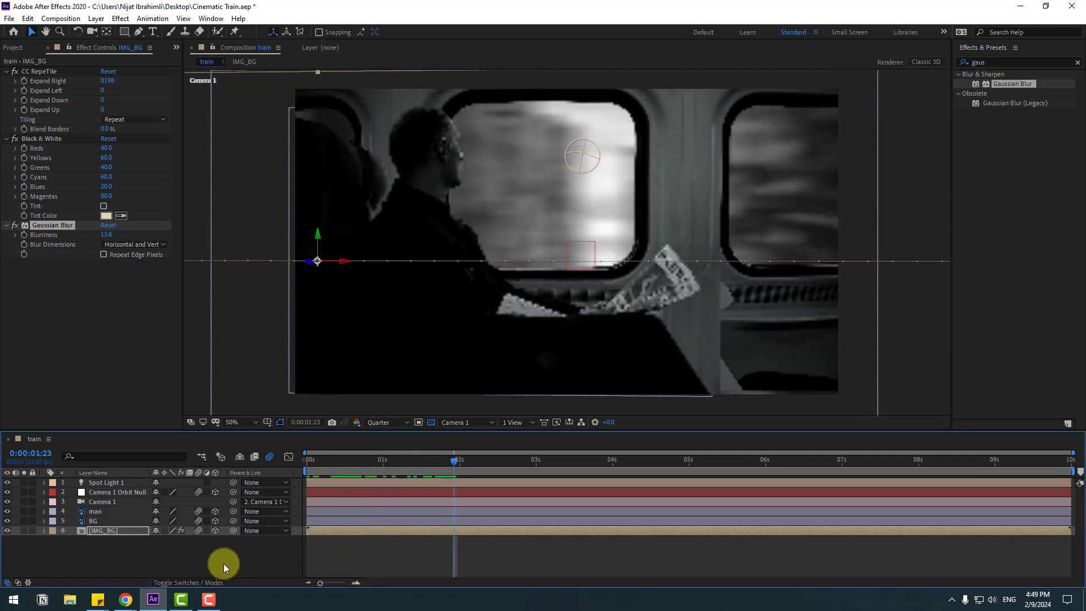
Play the finished train scene from 0:00:00:00 at Full resolution.
click(223, 564)
click(612, 545)
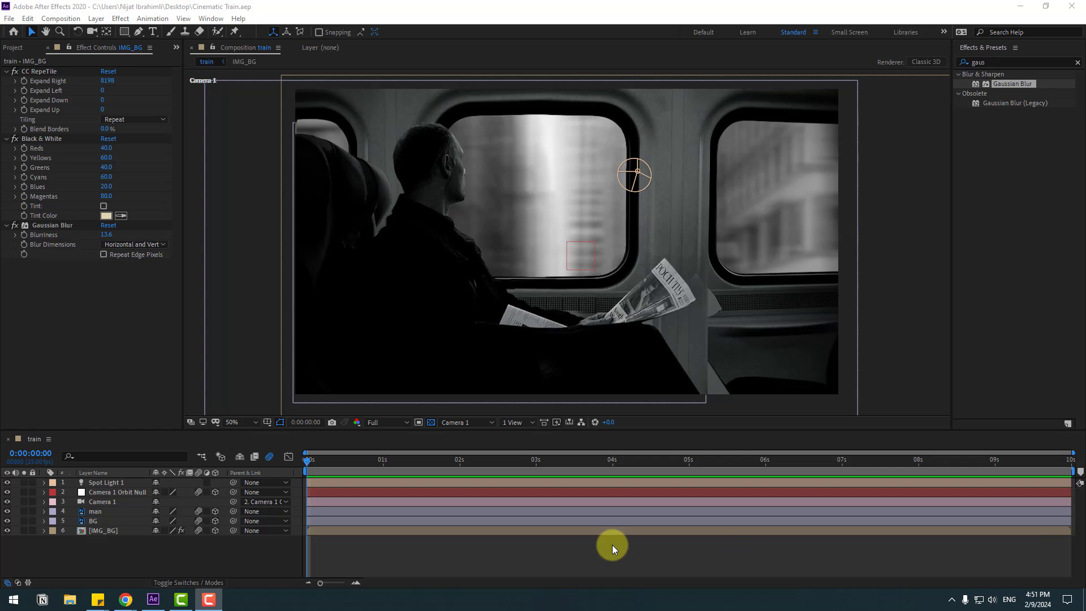
click(415, 532)
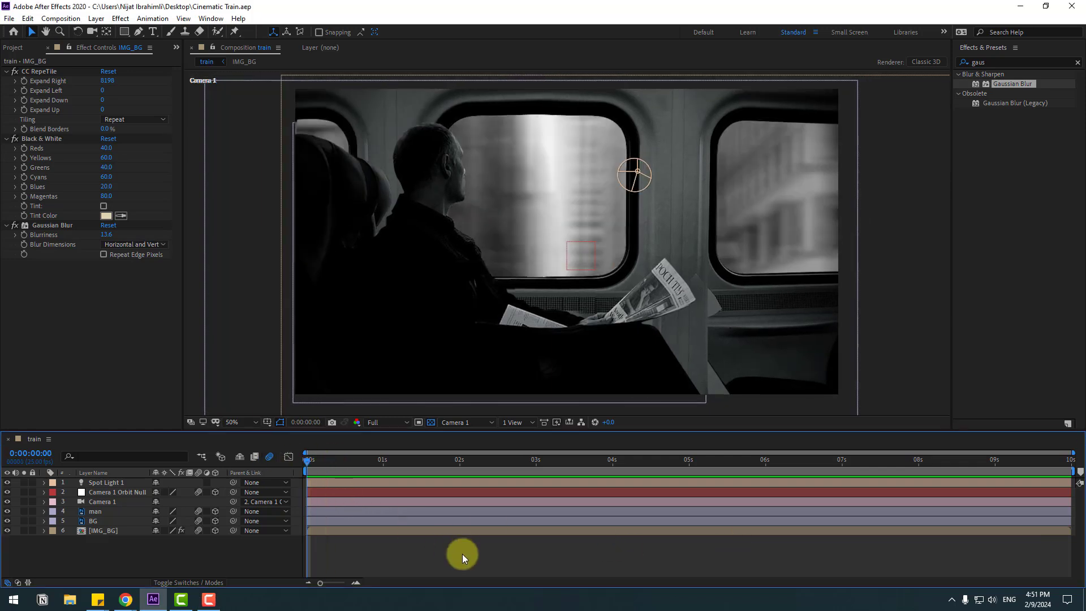
key(space)
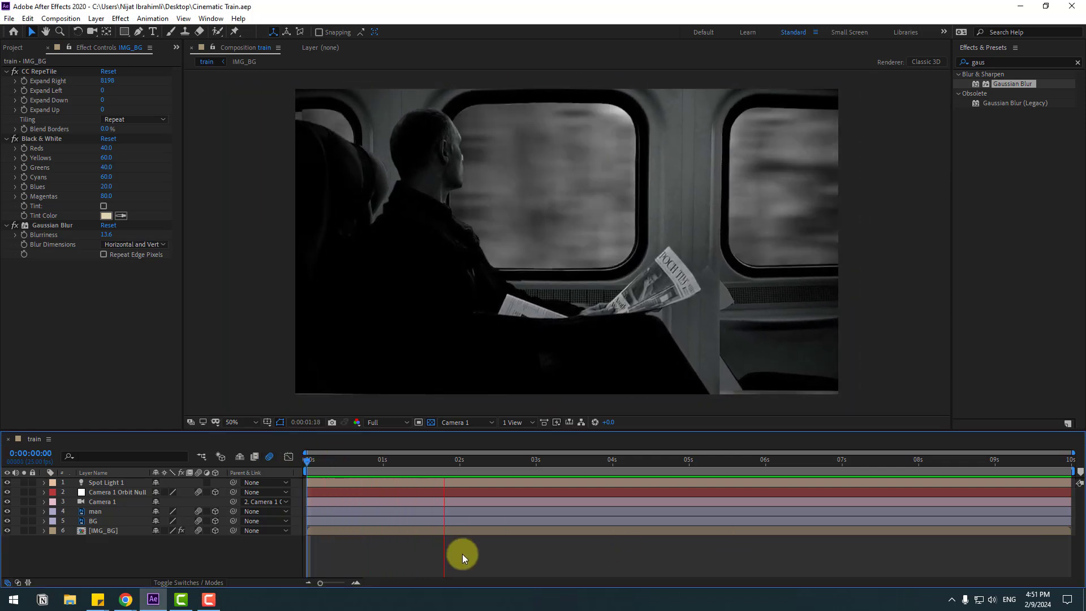